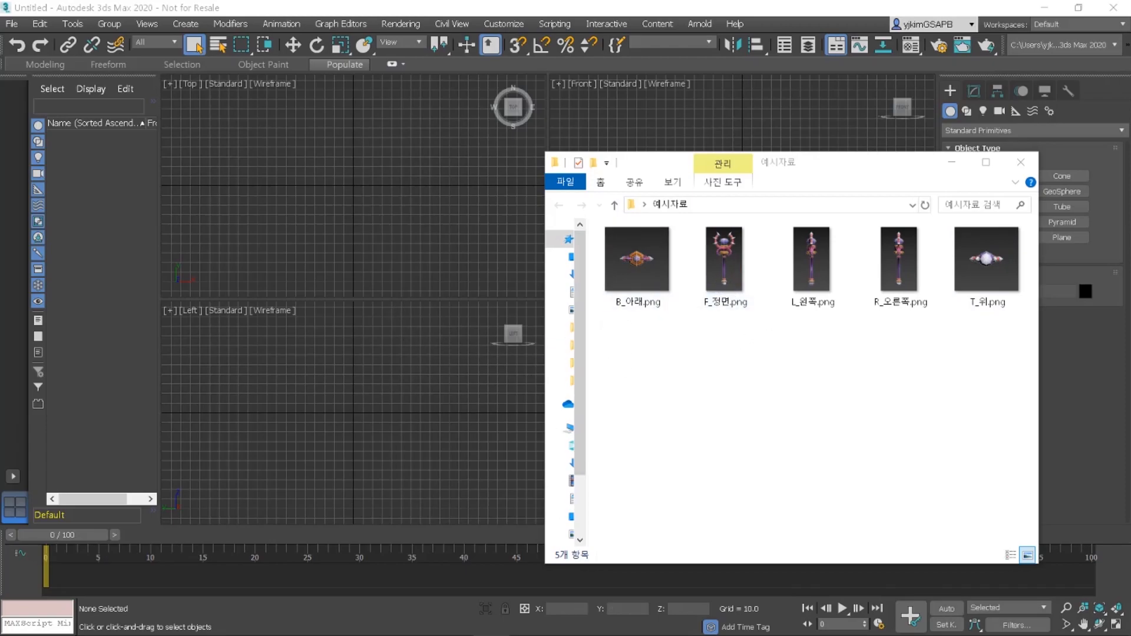
Open the B_아래.png reference image in the photo viewer and switch between it and the 3ds Max scene.
{"action": "double_click", "coordinate": [633, 253]}
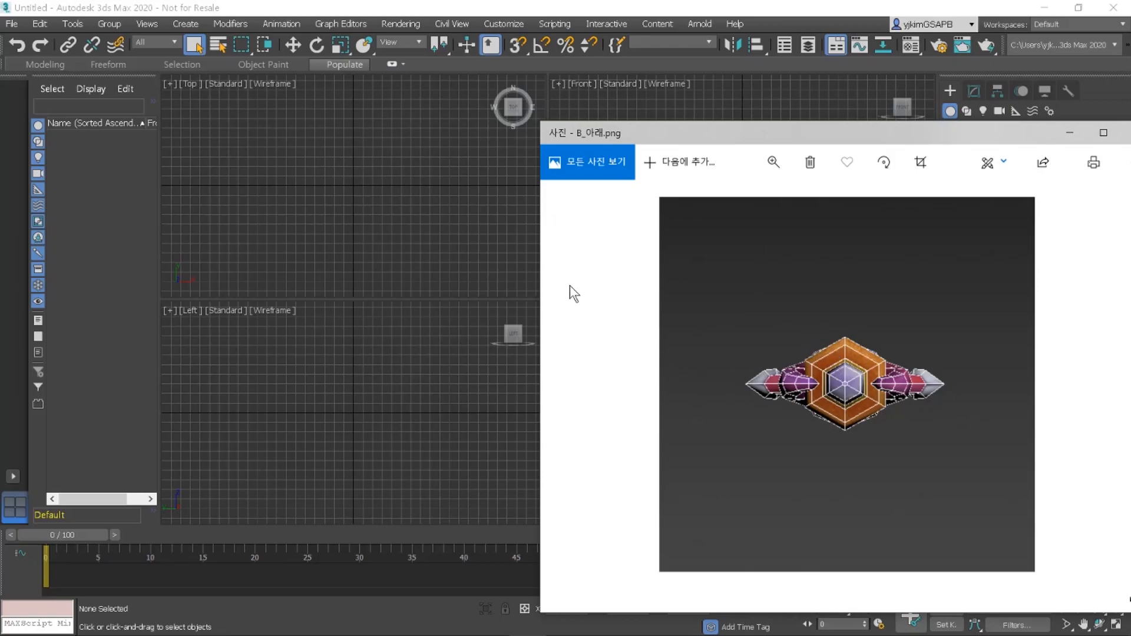
{"action": "left_click", "coordinate": [355, 204]}
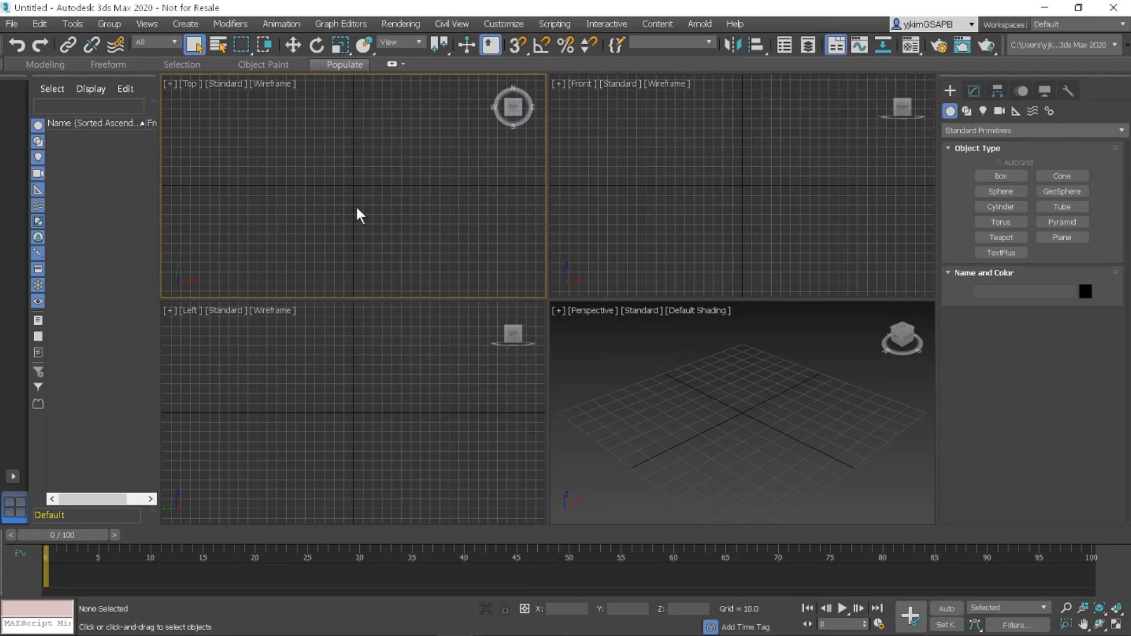
{"action": "left_click", "coordinate": [527, 623]}
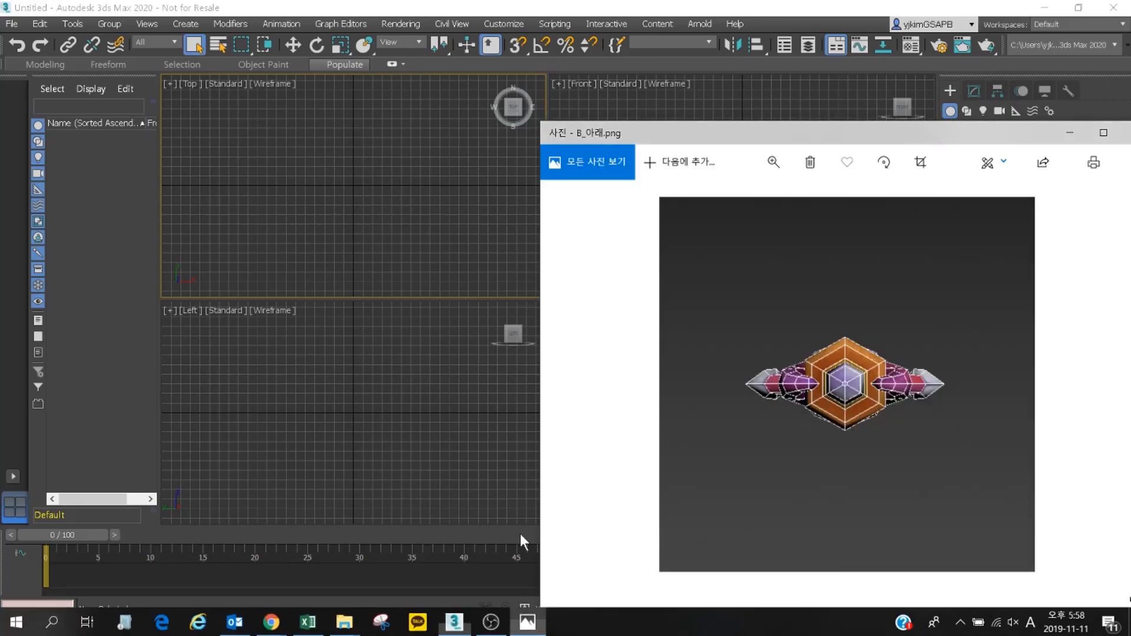
{"action": "left_click", "coordinate": [362, 354]}
{"action": "left_click", "coordinate": [701, 360]}
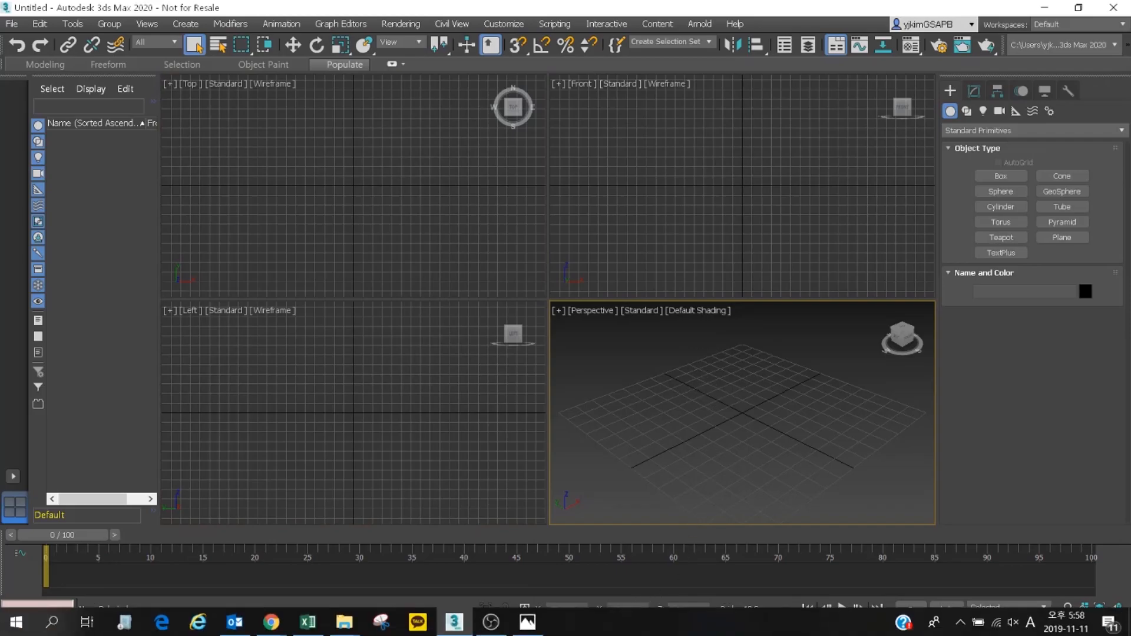
{"action": "left_click", "coordinate": [527, 623]}
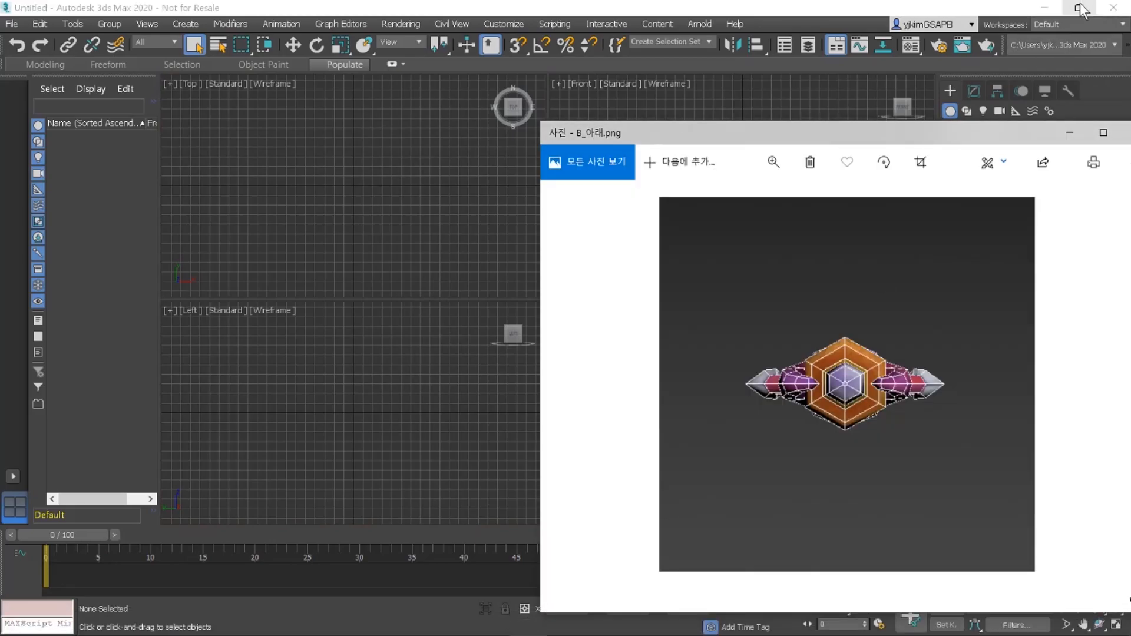
{"action": "left_click", "coordinate": [1079, 7]}
{"action": "left_click", "coordinate": [905, 365]}
{"action": "left_click", "coordinate": [533, 303]}
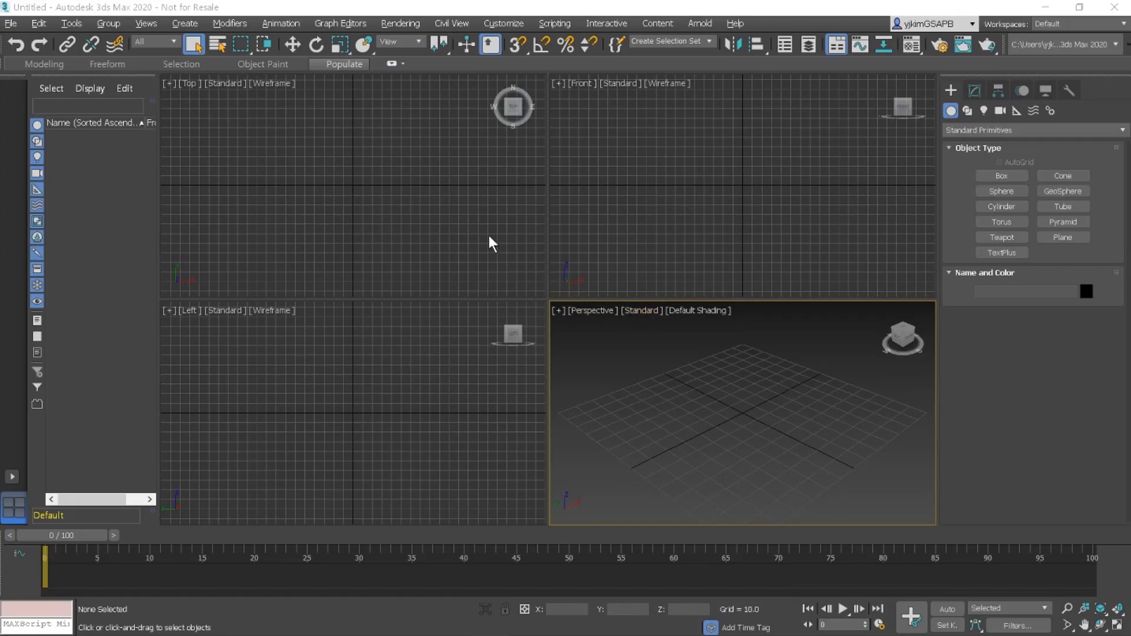
View the F_정면.png image from the 예시자료 folder inside 3ds Max and move its window fully into view.
{"action": "left_click", "coordinate": [10, 24]}
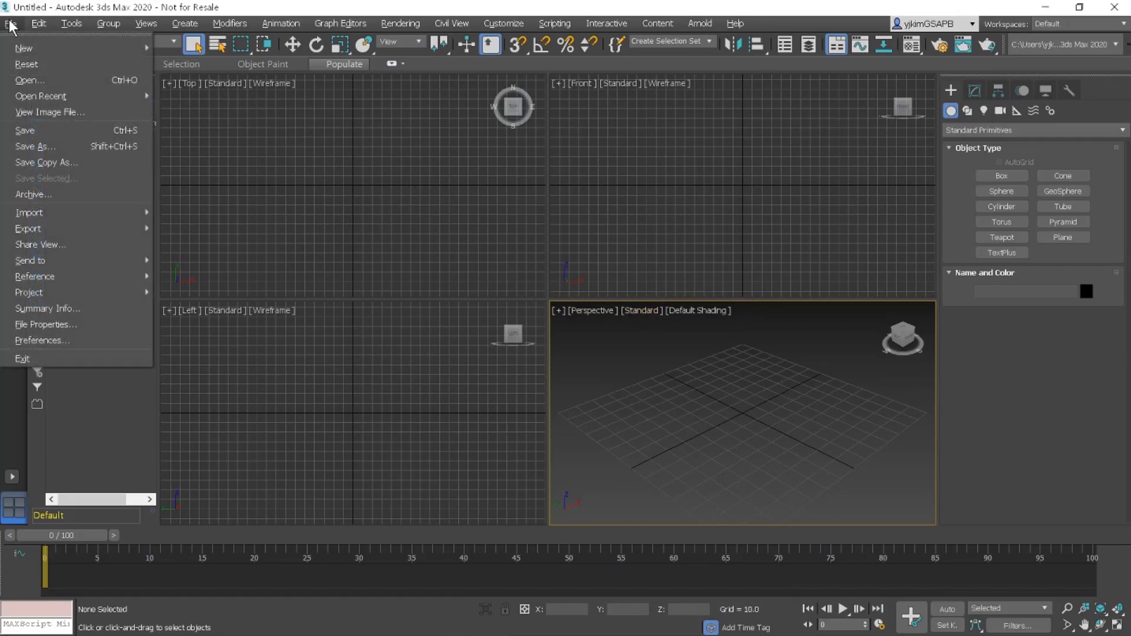
{"action": "left_click", "coordinate": [87, 112]}
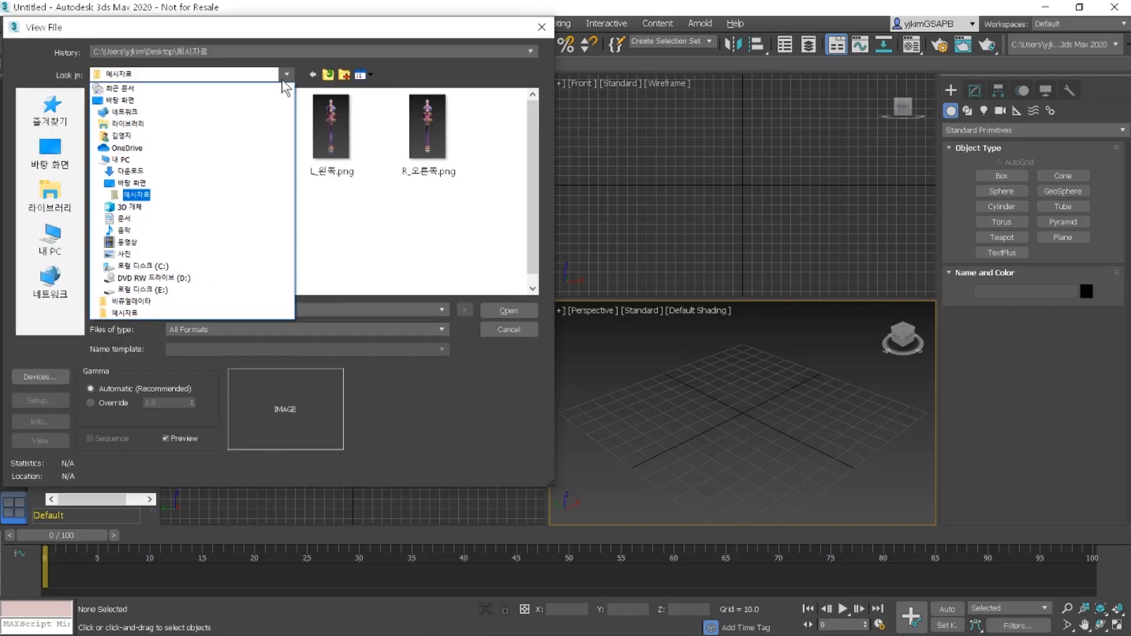
{"action": "left_click", "coordinate": [238, 112]}
{"action": "double_click", "coordinate": [175, 233]}
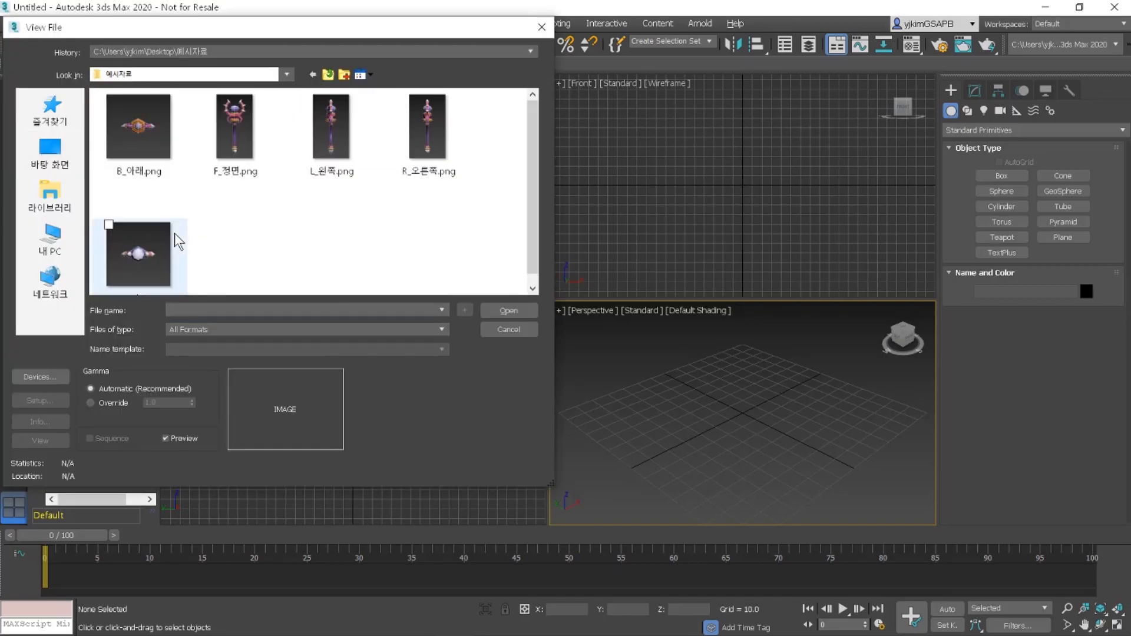
{"action": "left_click", "coordinate": [270, 157]}
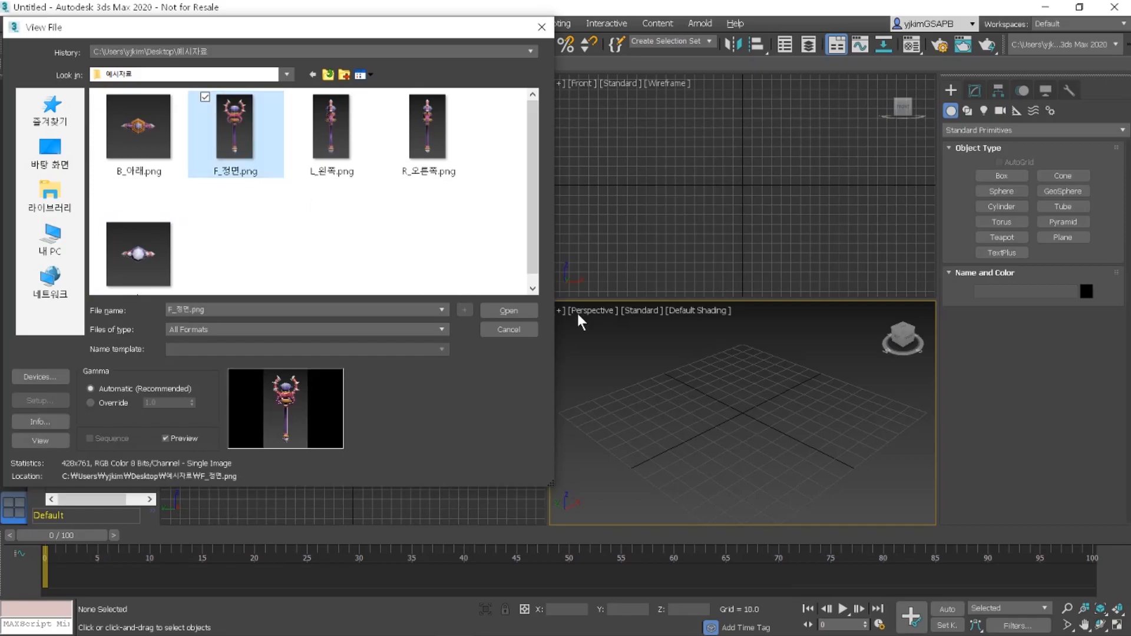
{"action": "left_click", "coordinate": [521, 311]}
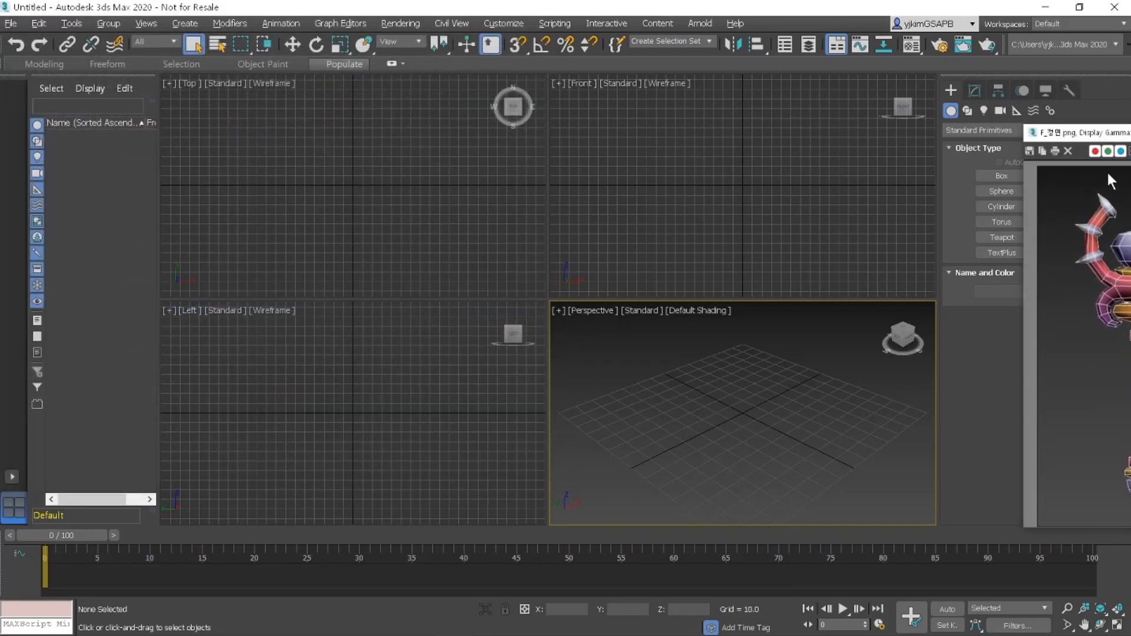
{"action": "left_click_drag", "start_coordinate": [1101, 136], "coordinate": [836, 84]}
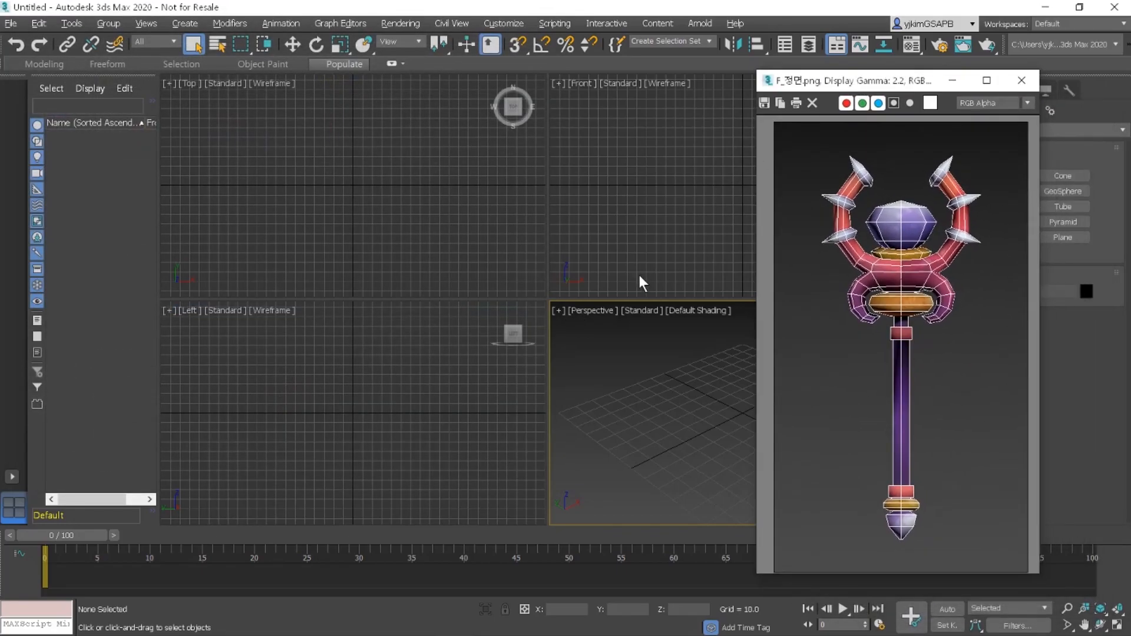
Activate the Perspective viewport and maximize it.
{"action": "left_click", "coordinate": [423, 257]}
{"action": "left_click", "coordinate": [425, 377]}
{"action": "left_click", "coordinate": [608, 386]}
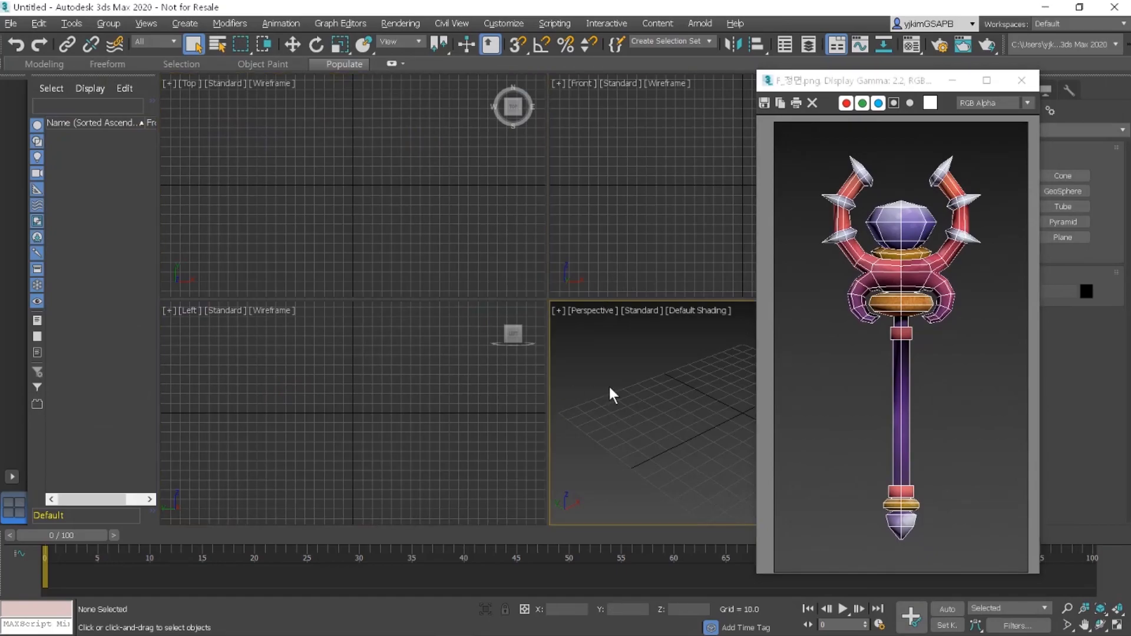
{"action": "key", "text": "alt+w"}
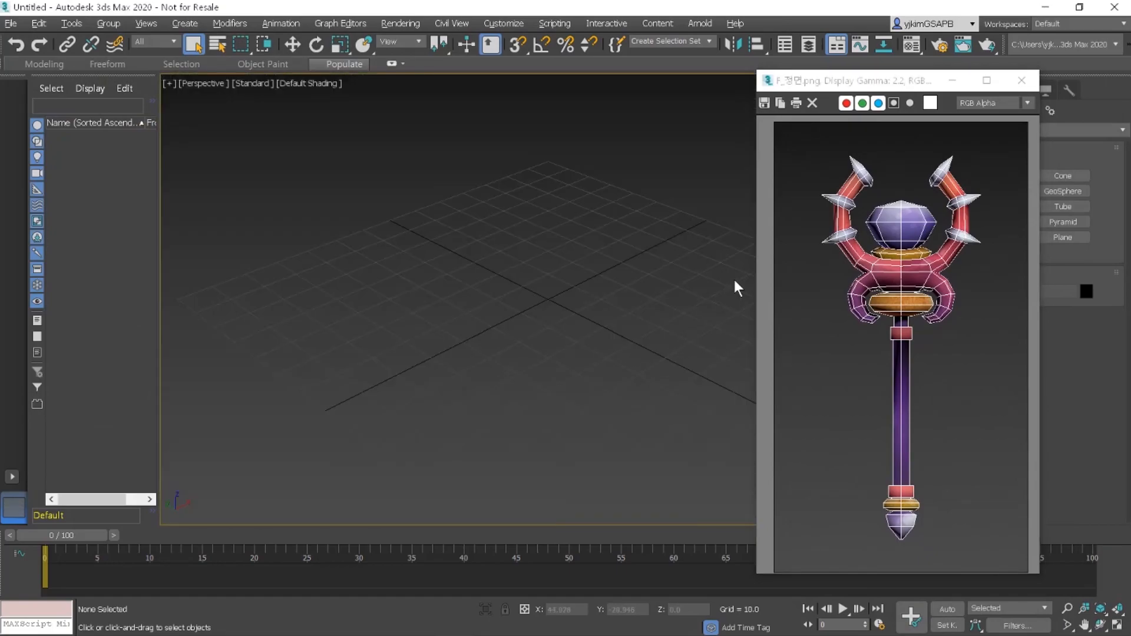
View the L_왼쪽.png image in a second window, narrow it and place it on the opposite side from the front image.
{"action": "left_click", "coordinate": [11, 23]}
{"action": "left_click", "coordinate": [30, 111]}
{"action": "left_click", "coordinate": [362, 141]}
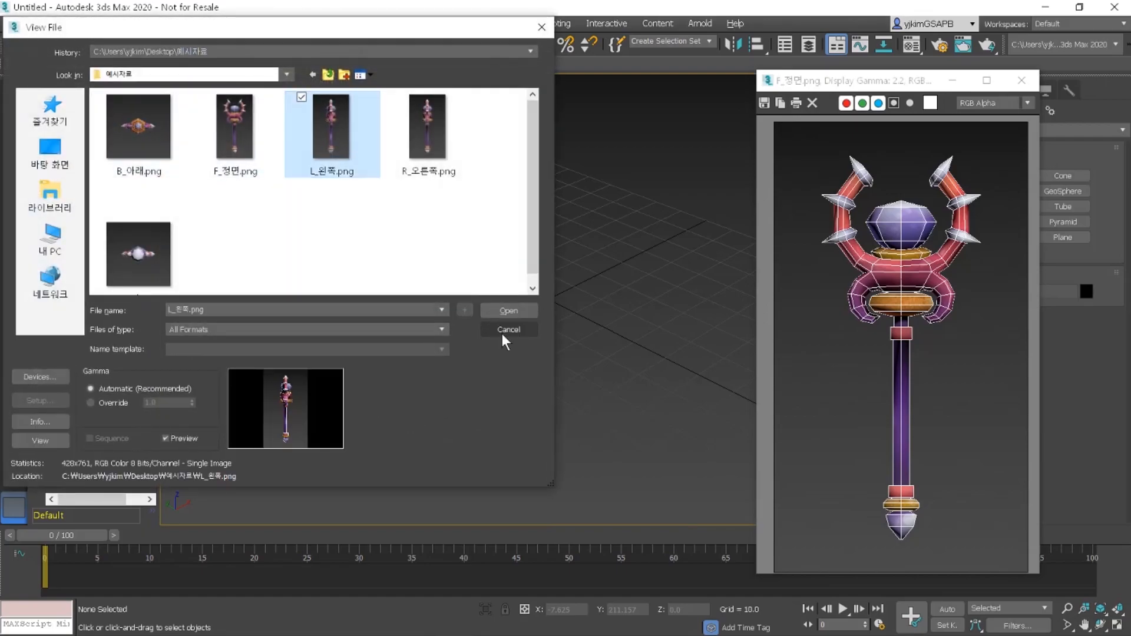
{"action": "left_click", "coordinate": [517, 312]}
{"action": "left_click_drag", "start_coordinate": [1069, 131], "coordinate": [334, 66]}
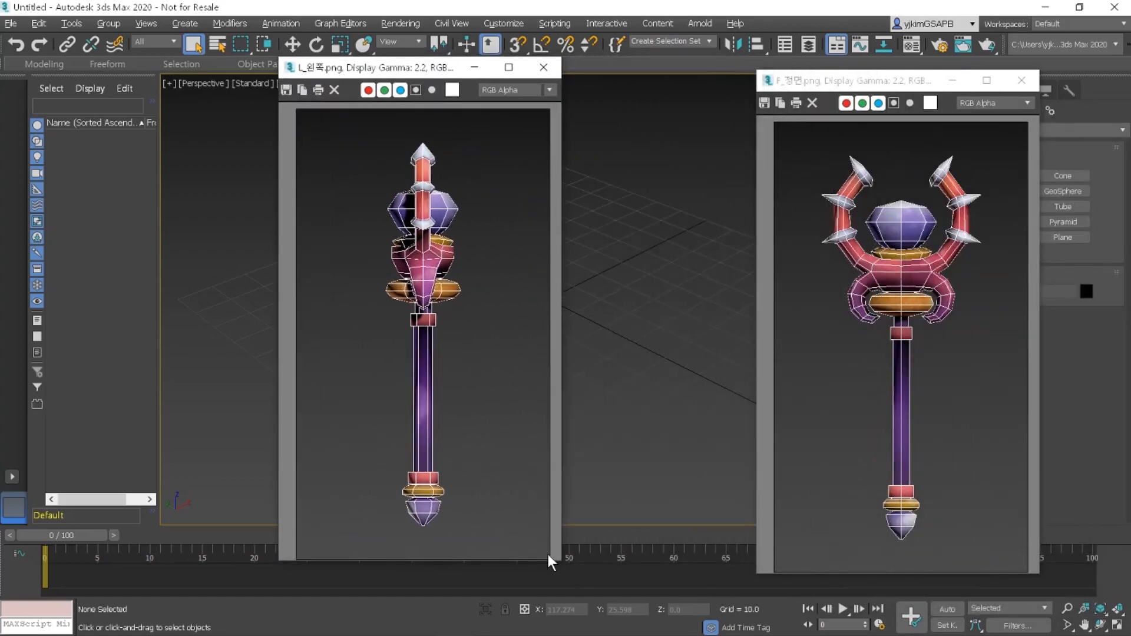
{"action": "left_click_drag", "start_coordinate": [560, 559], "coordinate": [517, 559]}
{"action": "left_click_drag", "start_coordinate": [402, 71], "coordinate": [188, 87]}
Close the F_정면.png and L_왼쪽.png image windows.
{"action": "left_click_drag", "start_coordinate": [376, 179], "coordinate": [688, 396]}
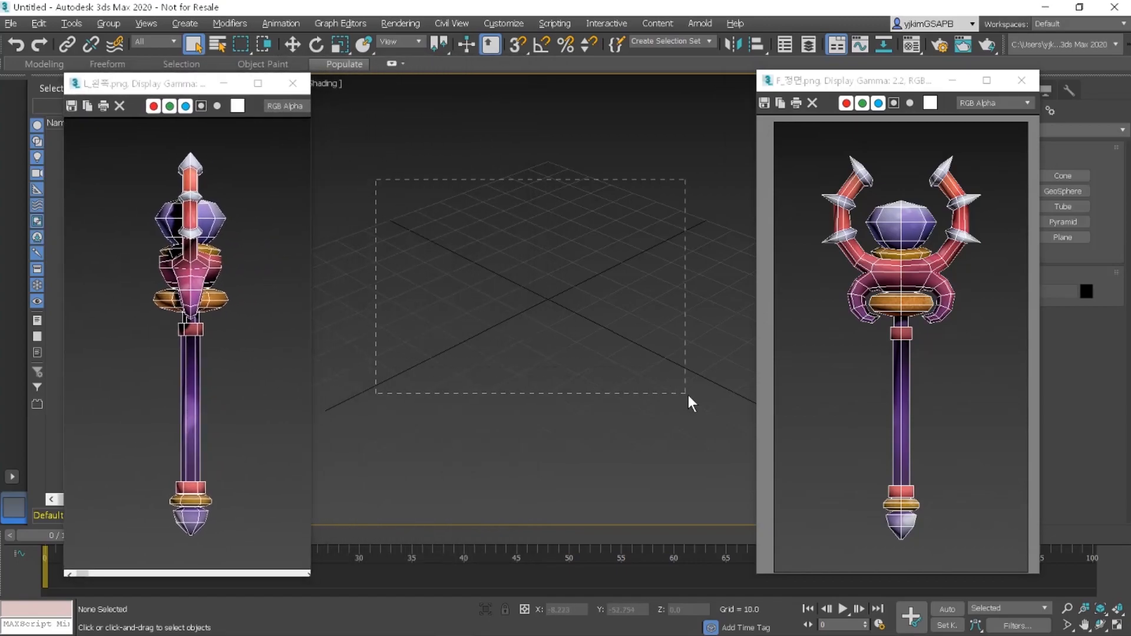
{"action": "left_click", "coordinate": [765, 156]}
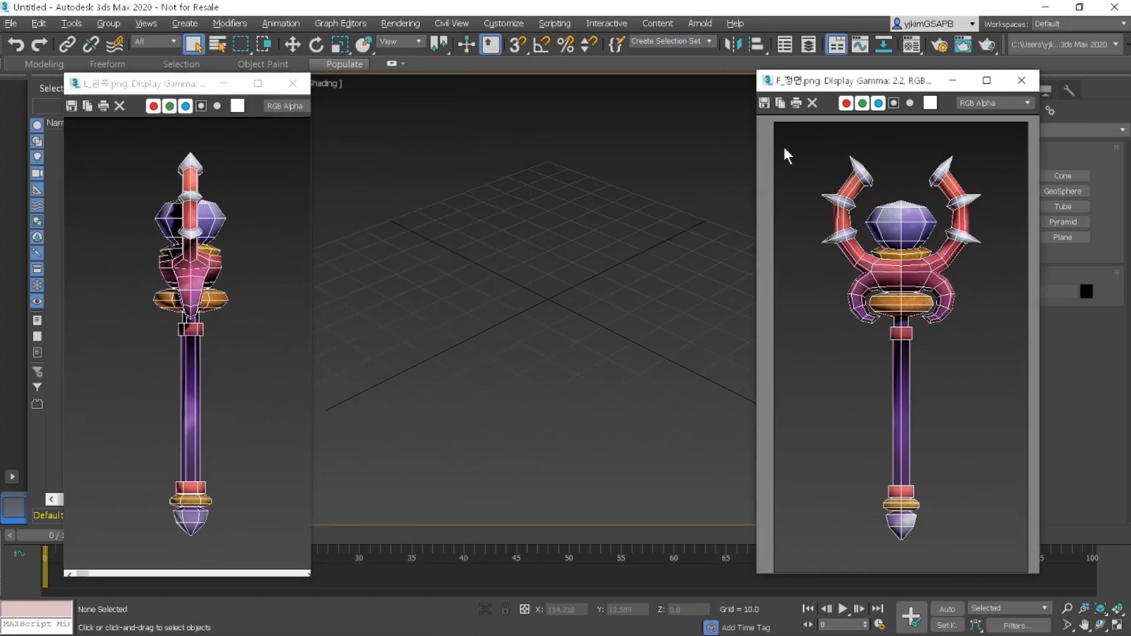
{"action": "left_click", "coordinate": [1021, 81]}
{"action": "left_click", "coordinate": [292, 83]}
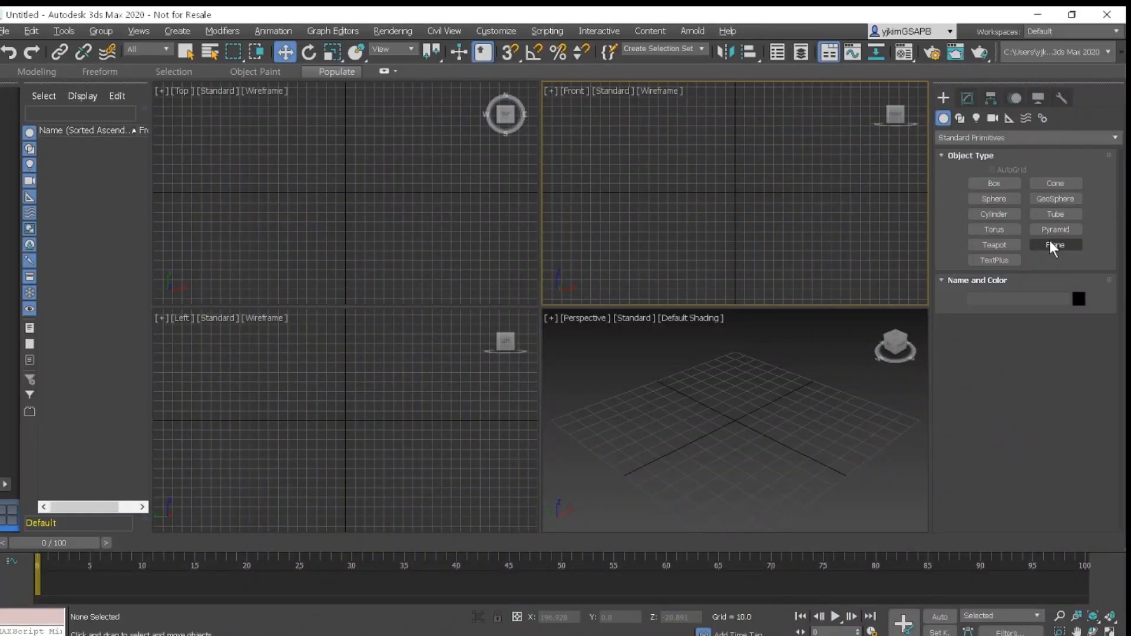
Draw a plane about 153 long and 138 wide in the Front viewport and move it to X 0 and Z 0.
{"action": "left_click", "coordinate": [1050, 244]}
{"action": "left_click_drag", "start_coordinate": [673, 123], "coordinate": [817, 259]}
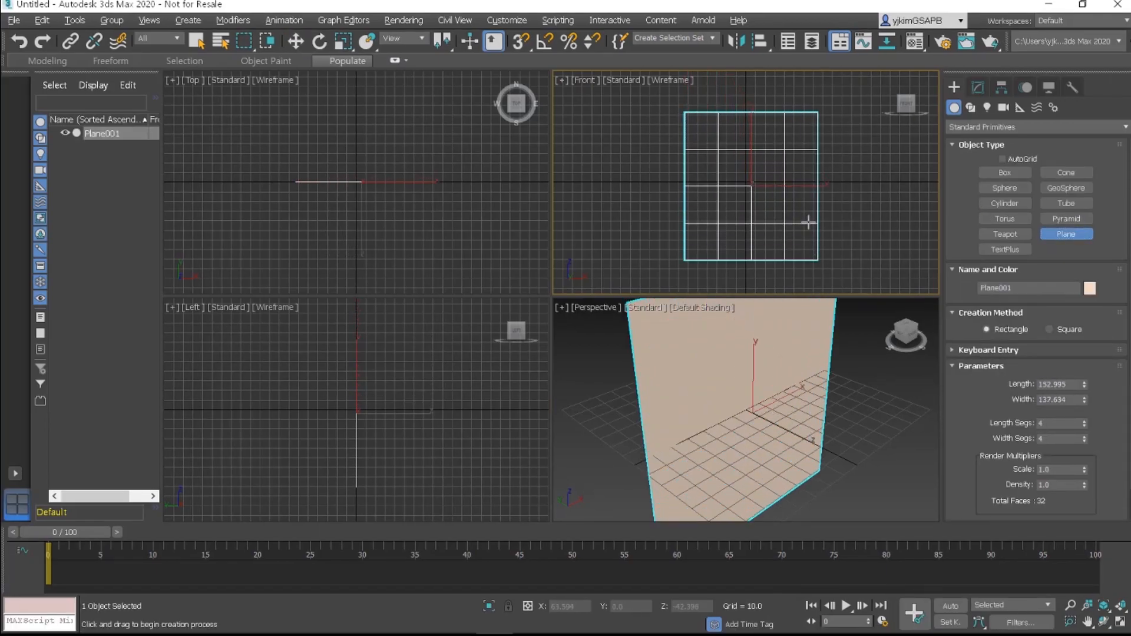
{"action": "key", "text": "w"}
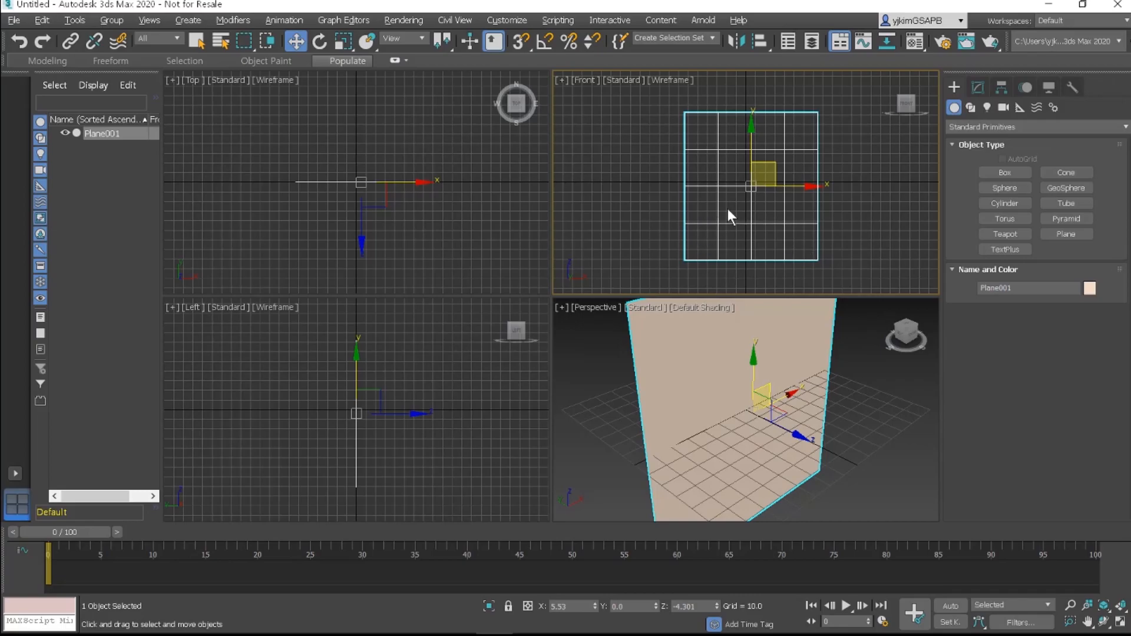
{"action": "left_click", "coordinate": [696, 604]}
{"action": "left_click_drag", "start_coordinate": [575, 609], "coordinate": [539, 610]}
{"action": "type", "text": "0"}
{"action": "key", "text": "Return"}
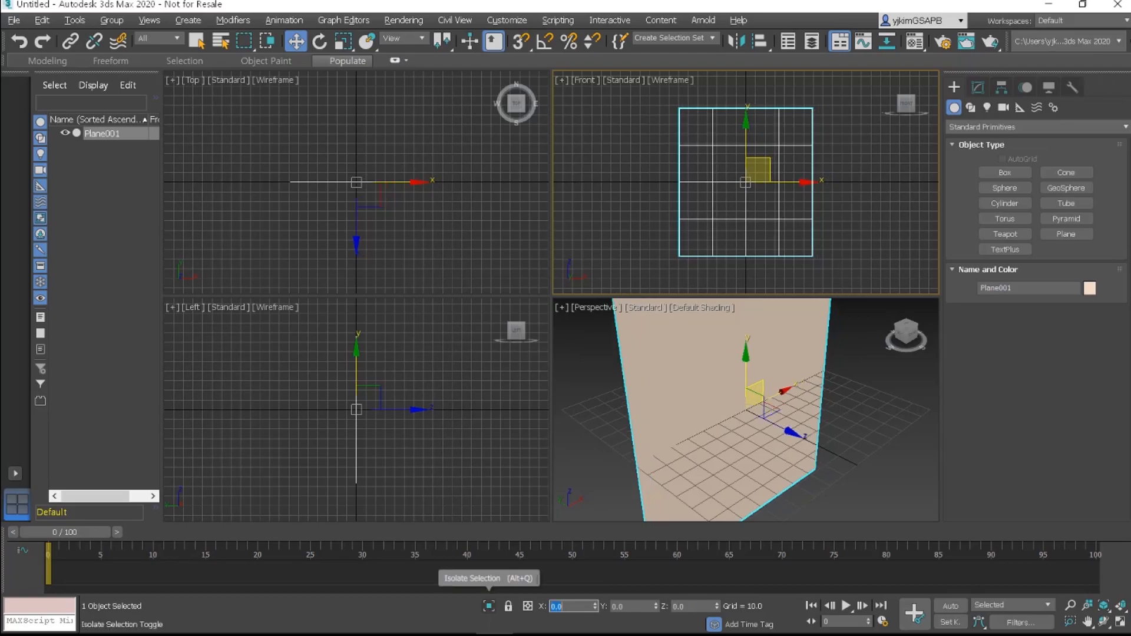
{"action": "left_click", "coordinate": [836, 222]}
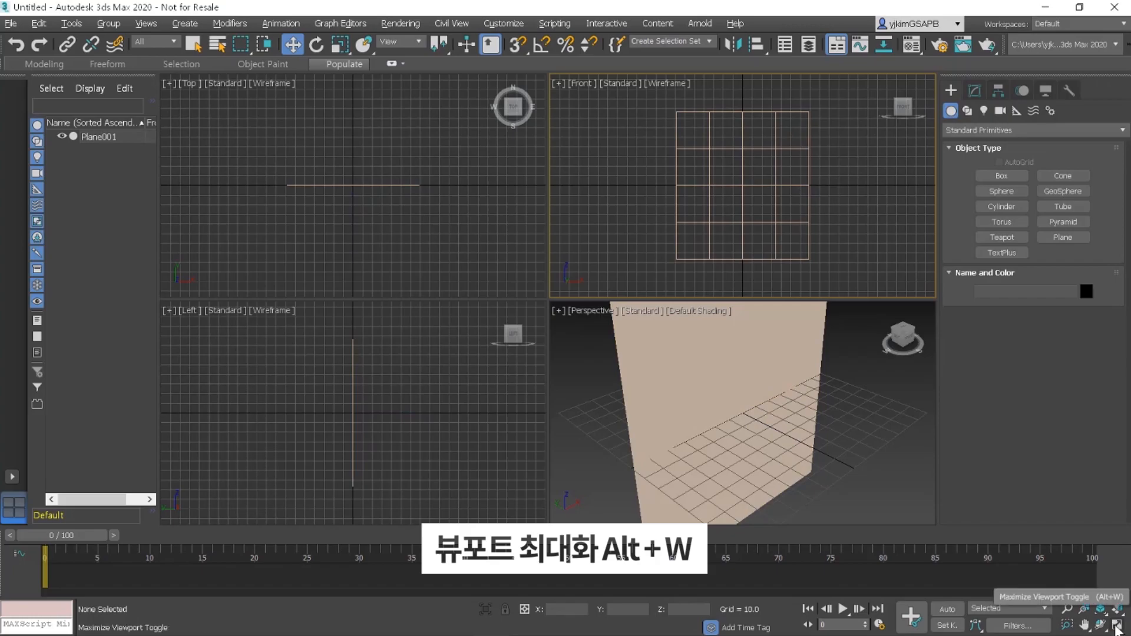
Maximize the Front viewport and set the plane's length and width segments to 1.
{"action": "key", "text": "alt+w"}
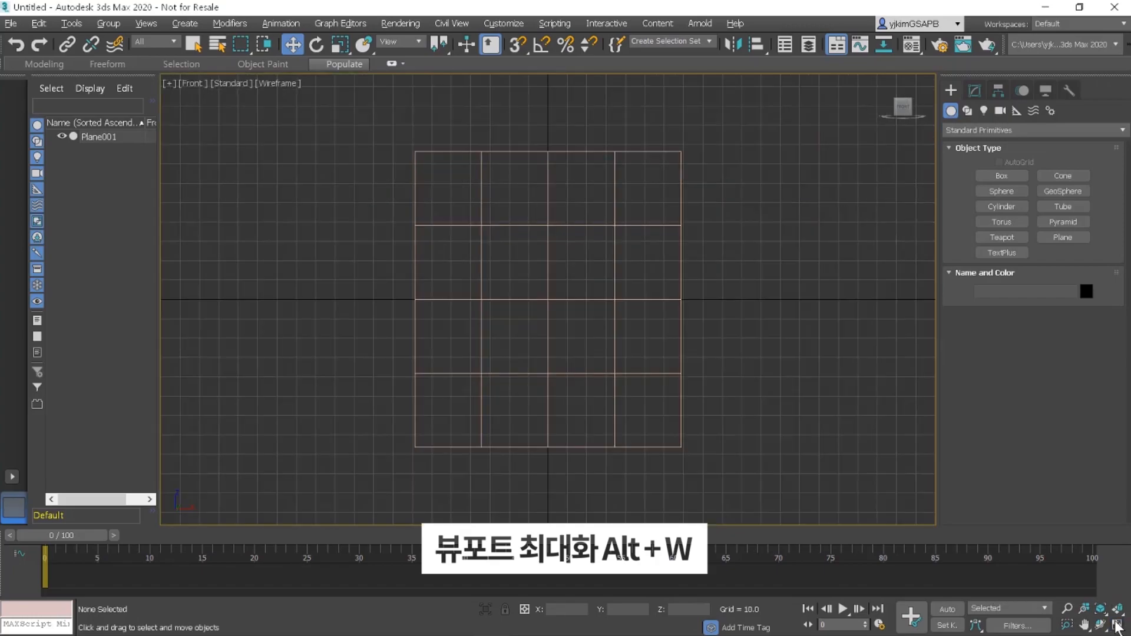
{"action": "left_click", "coordinate": [684, 330]}
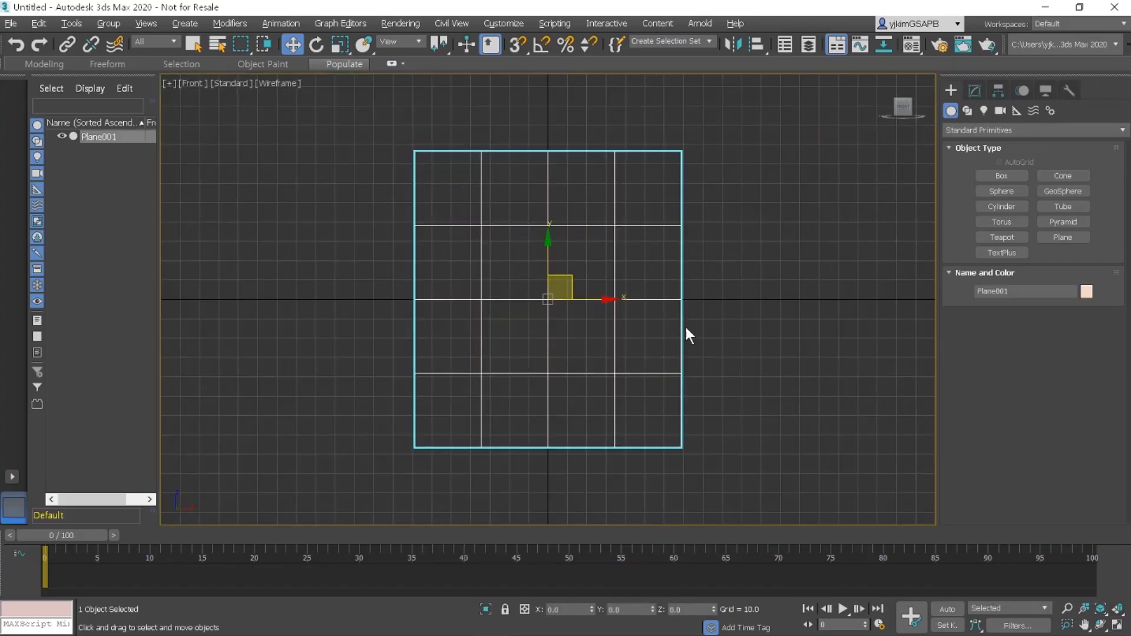
{"action": "left_click", "coordinate": [974, 89]}
{"action": "left_click", "coordinate": [1082, 323]}
{"action": "left_click", "coordinate": [1082, 323]}
{"action": "left_click", "coordinate": [1082, 322]}
{"action": "left_click", "coordinate": [1082, 338]}
{"action": "left_click", "coordinate": [1082, 339]}
{"action": "left_click", "coordinate": [1082, 338]}
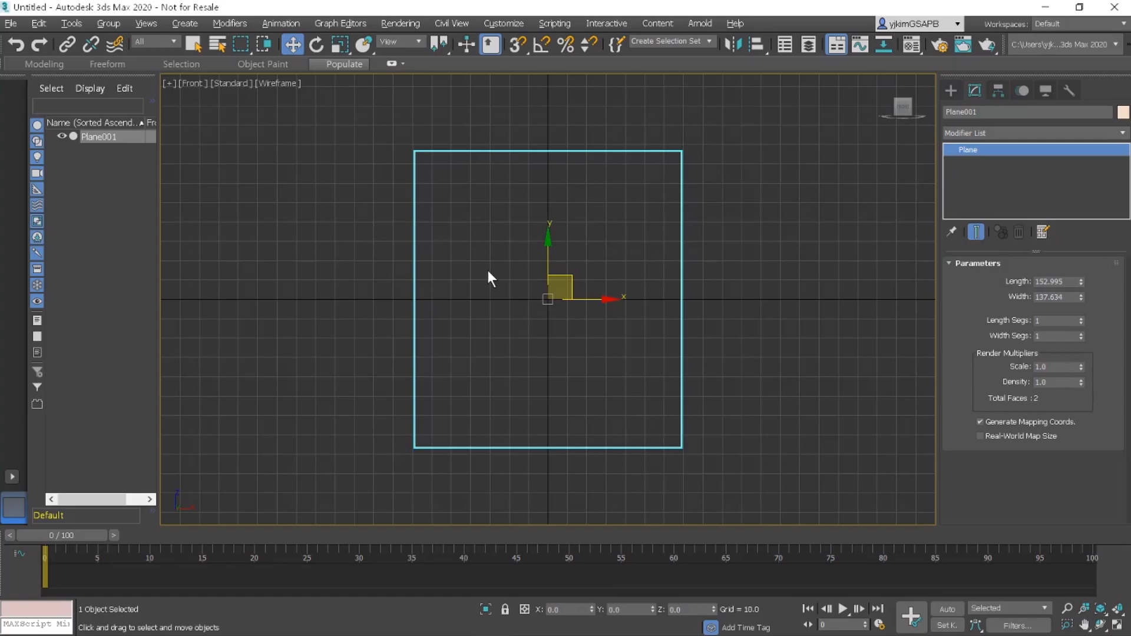
Deselect the plane and change the Front viewport's display from Wireframe to Default Shading.
{"action": "left_click", "coordinate": [374, 186]}
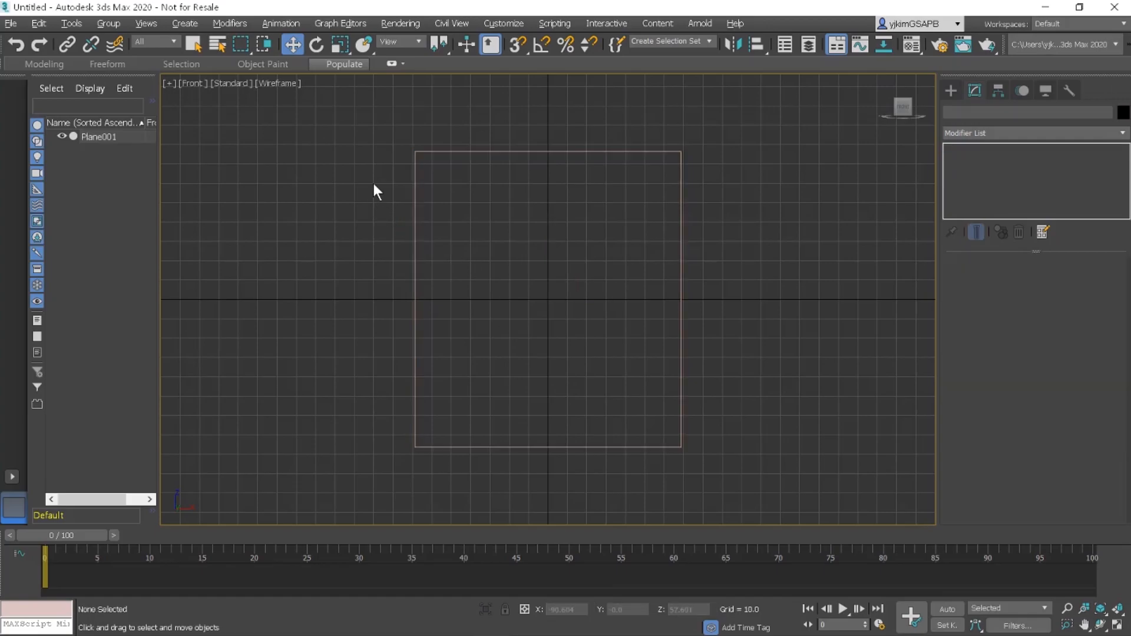
{"action": "left_click", "coordinate": [292, 84]}
{"action": "left_click", "coordinate": [377, 96]}
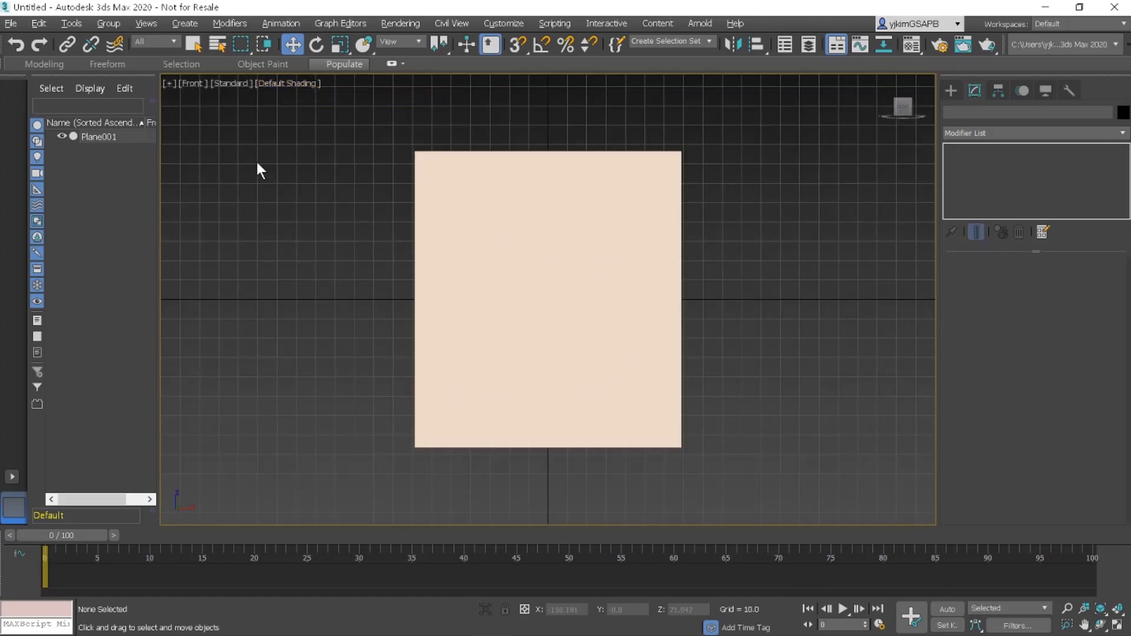
{"action": "key", "text": "F3"}
{"action": "key", "text": "F3"}
Open the Material Editor, switch it to Slate mode and return it to Compact mode.
{"action": "left_click", "coordinate": [914, 44]}
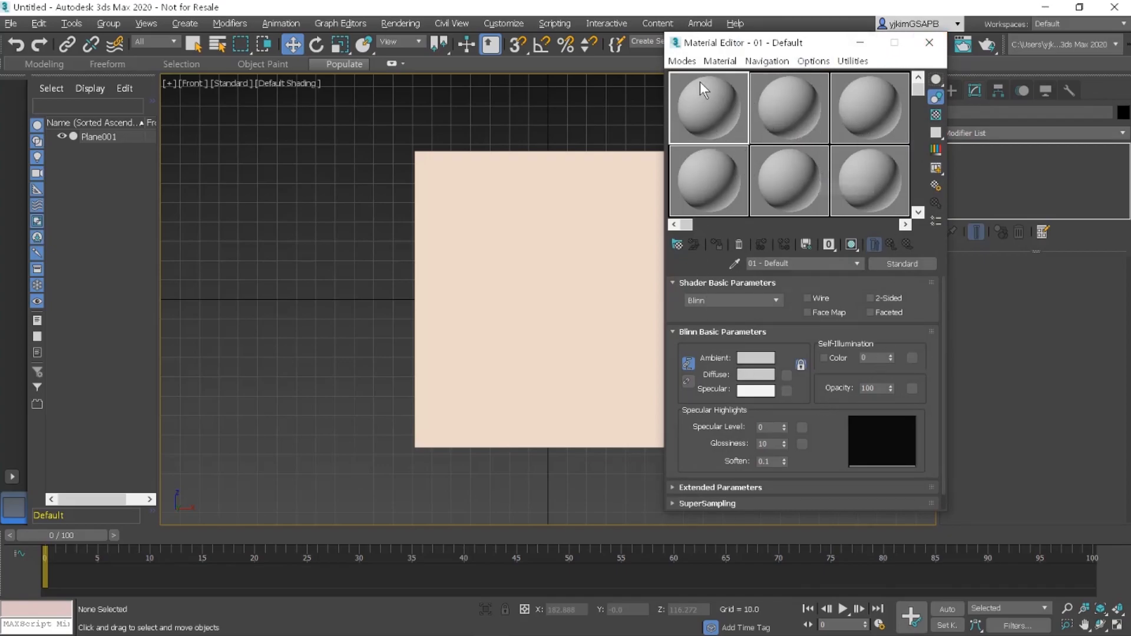
{"action": "left_click", "coordinate": [685, 61]}
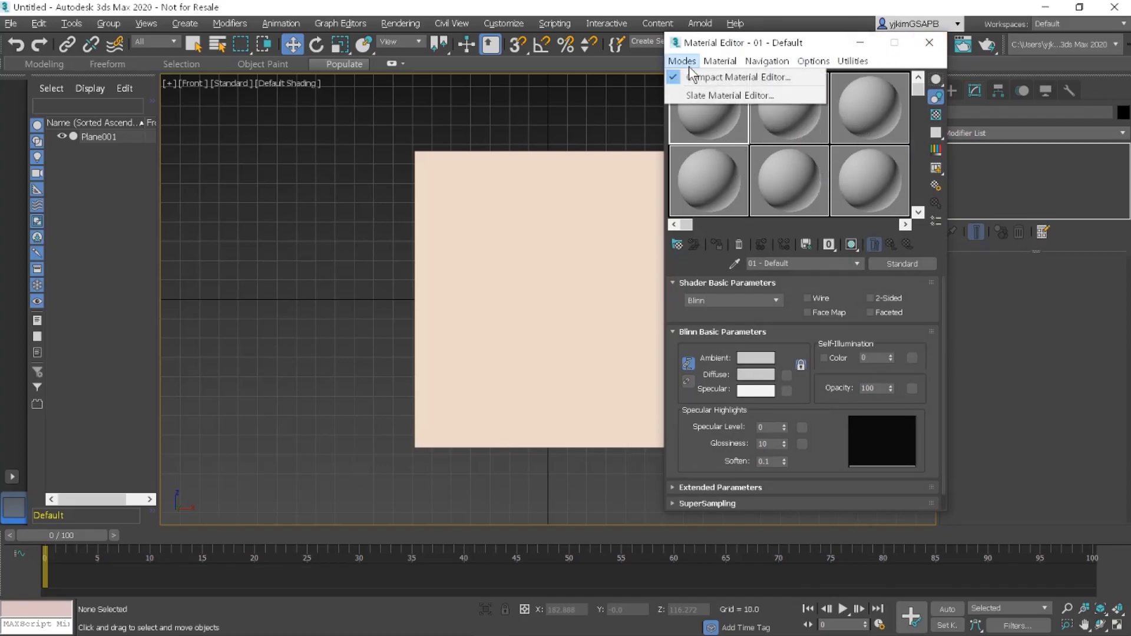
{"action": "left_click", "coordinate": [702, 96]}
{"action": "left_click", "coordinate": [58, 33]}
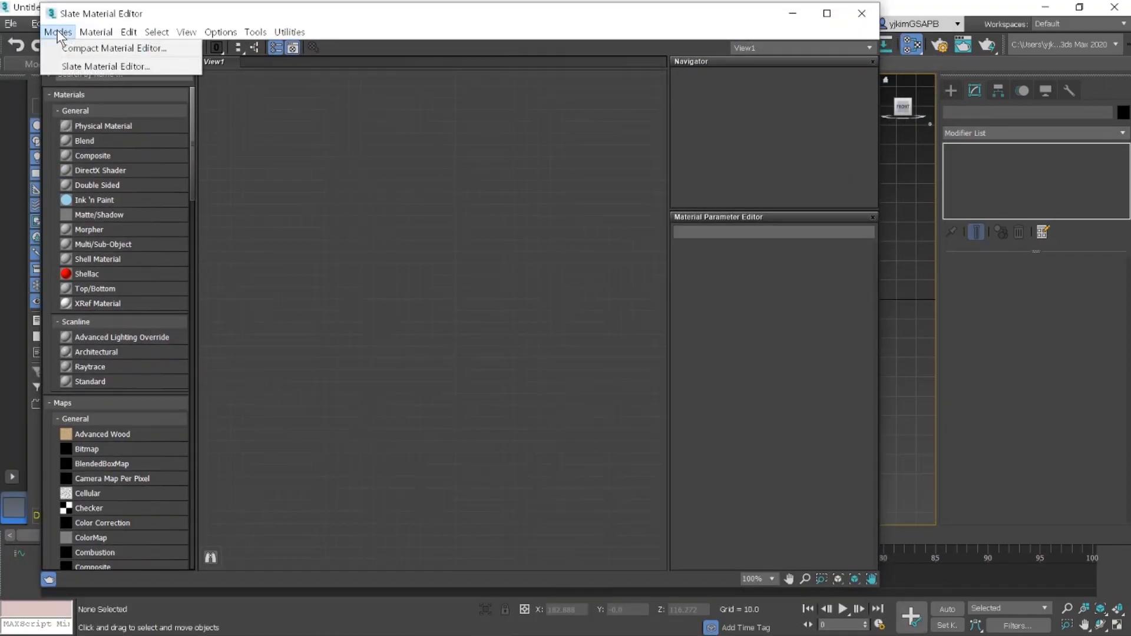
{"action": "left_click", "coordinate": [65, 48]}
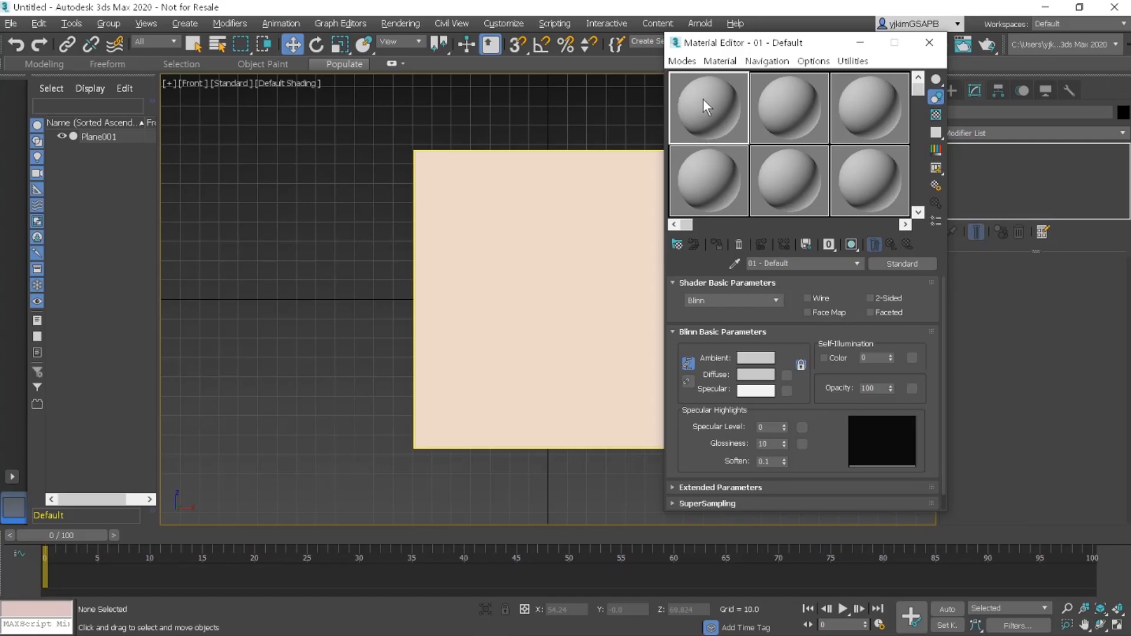
Choose a Bitmap map for the first material's Diffuse color and select F_정면.png in the desktop folder 예시자료.
{"action": "left_click", "coordinate": [787, 377]}
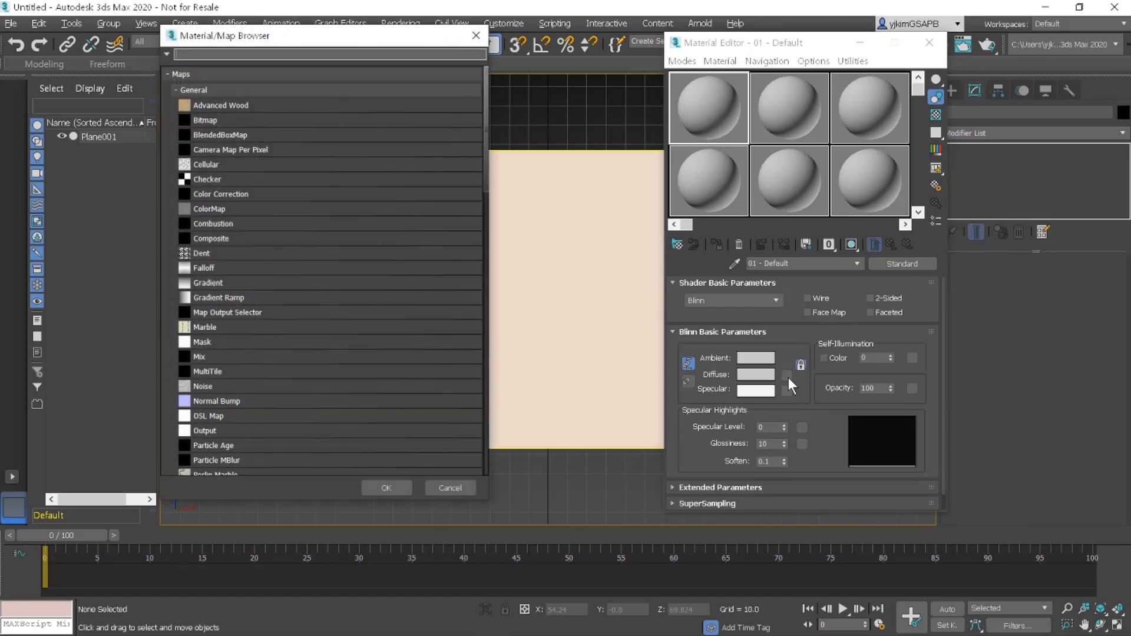
{"action": "left_click", "coordinate": [298, 118]}
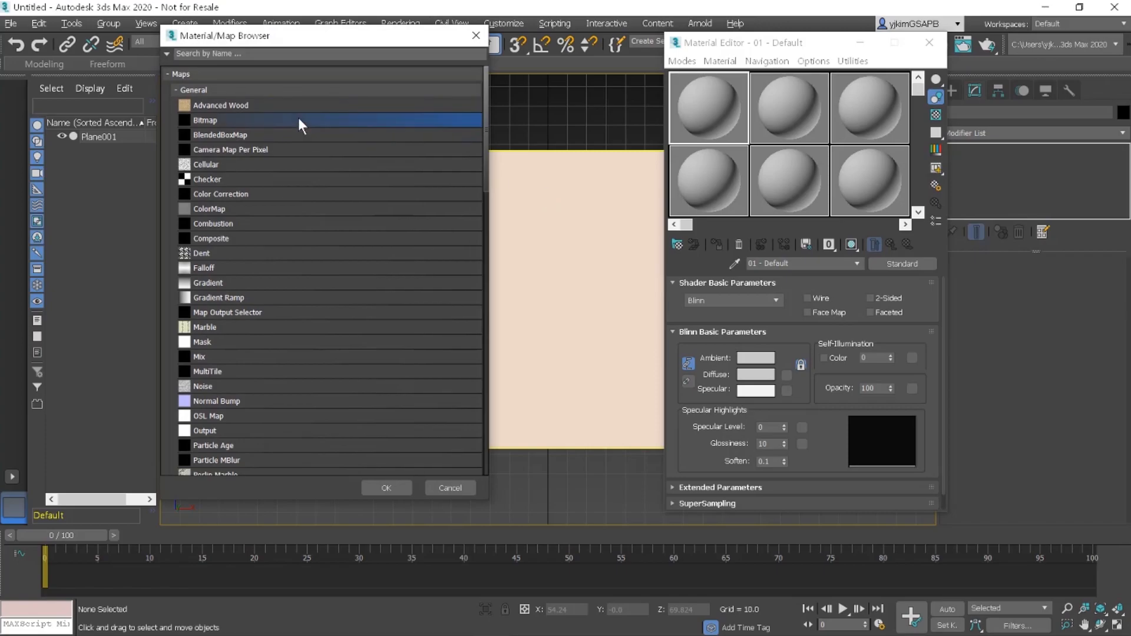
{"action": "left_click", "coordinate": [394, 484]}
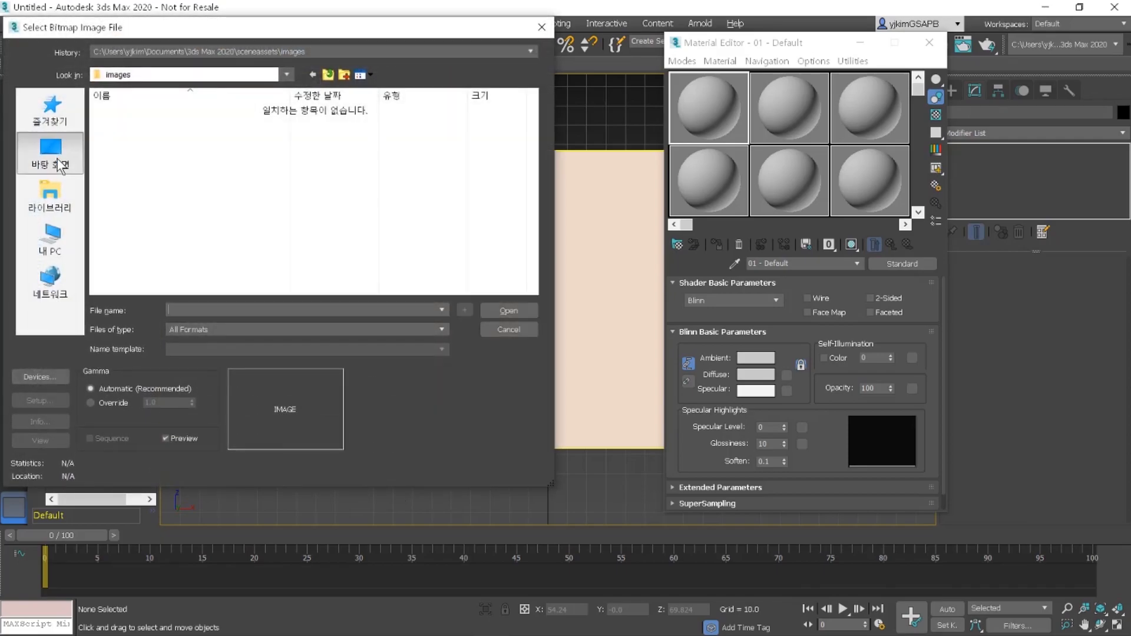
{"action": "left_click", "coordinate": [58, 159]}
{"action": "double_click", "coordinate": [132, 235]}
{"action": "left_click", "coordinate": [219, 156]}
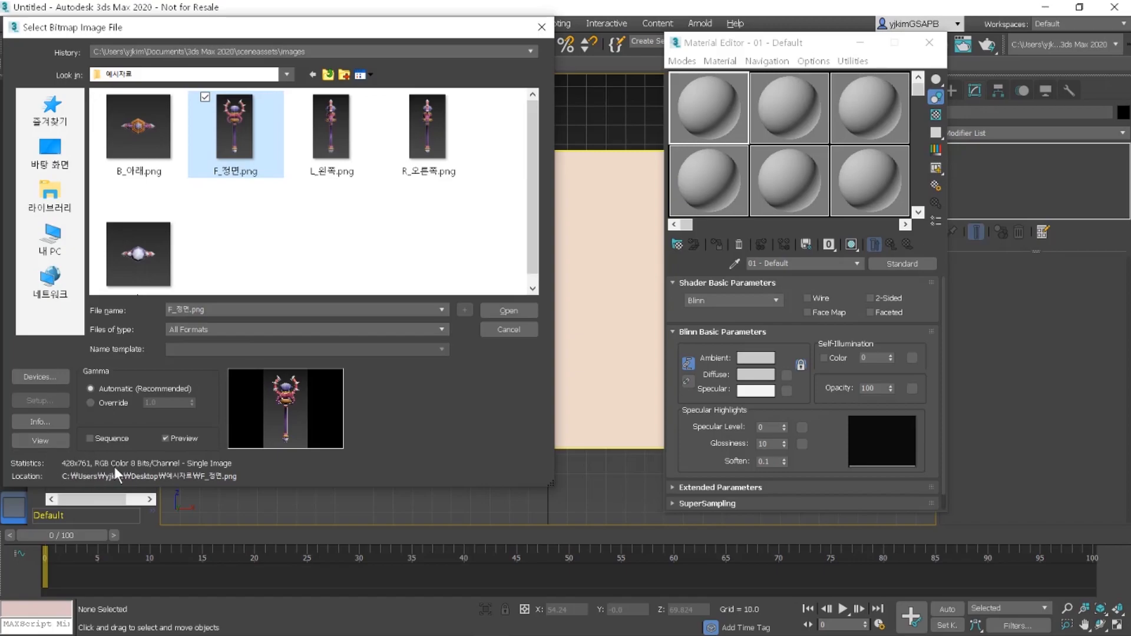
Switch to the Snipping Tool, capture the bitmap dialog's image details, highlight the pixel dimensions and minimize the capture.
{"action": "left_click", "coordinate": [375, 630]}
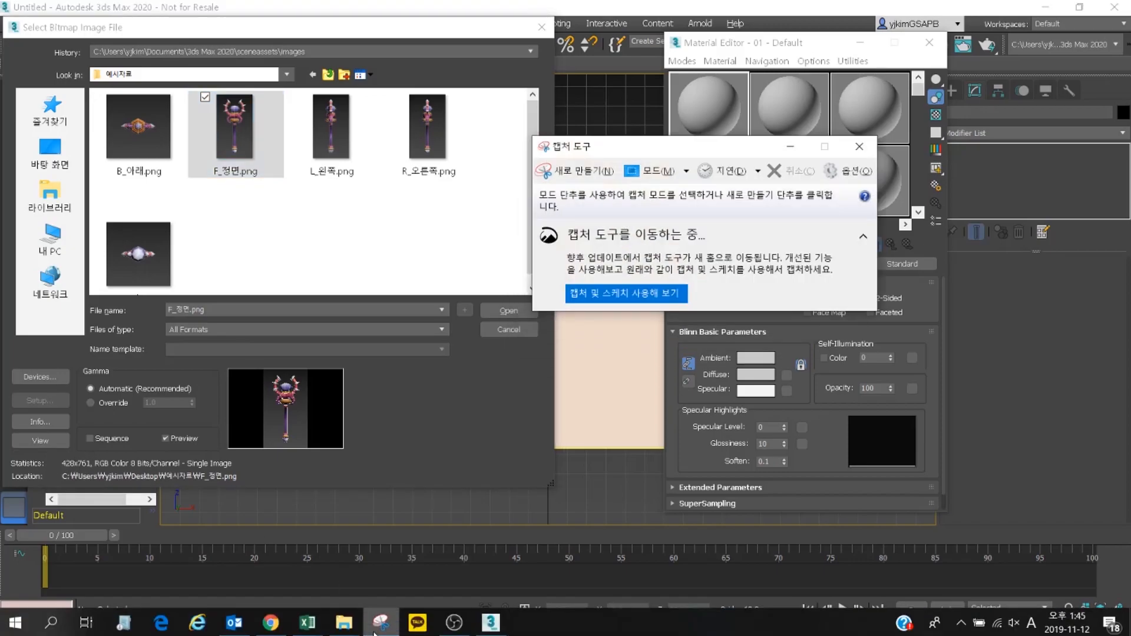
{"action": "left_click", "coordinate": [558, 170]}
{"action": "left_click_drag", "start_coordinate": [6, 357], "coordinate": [341, 486]}
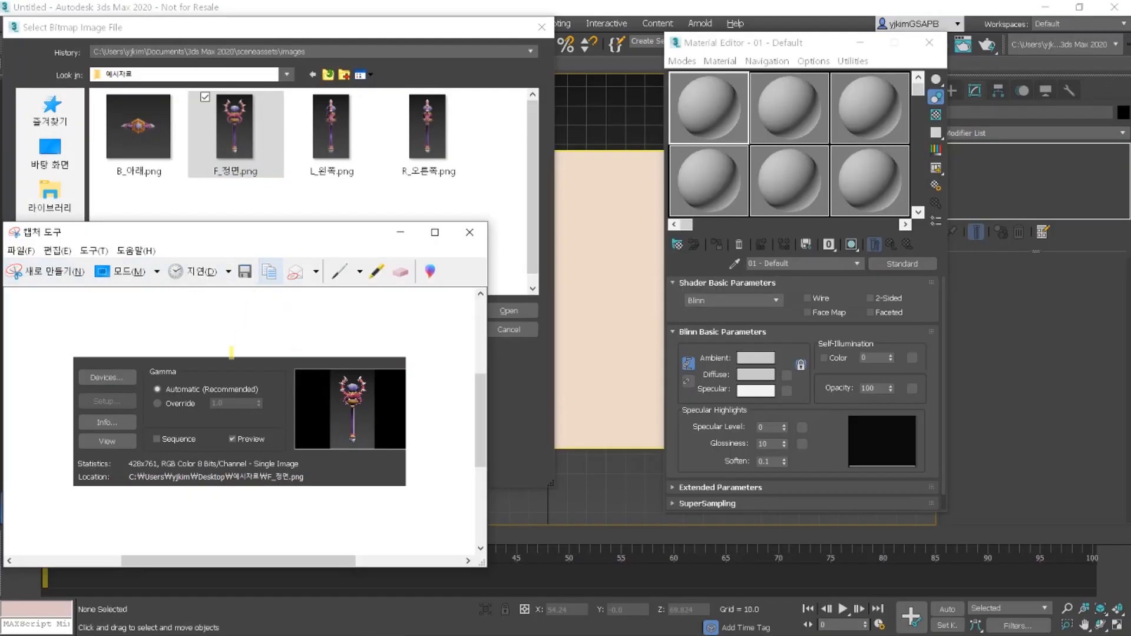
{"action": "left_click_drag", "start_coordinate": [127, 464], "coordinate": [157, 464]}
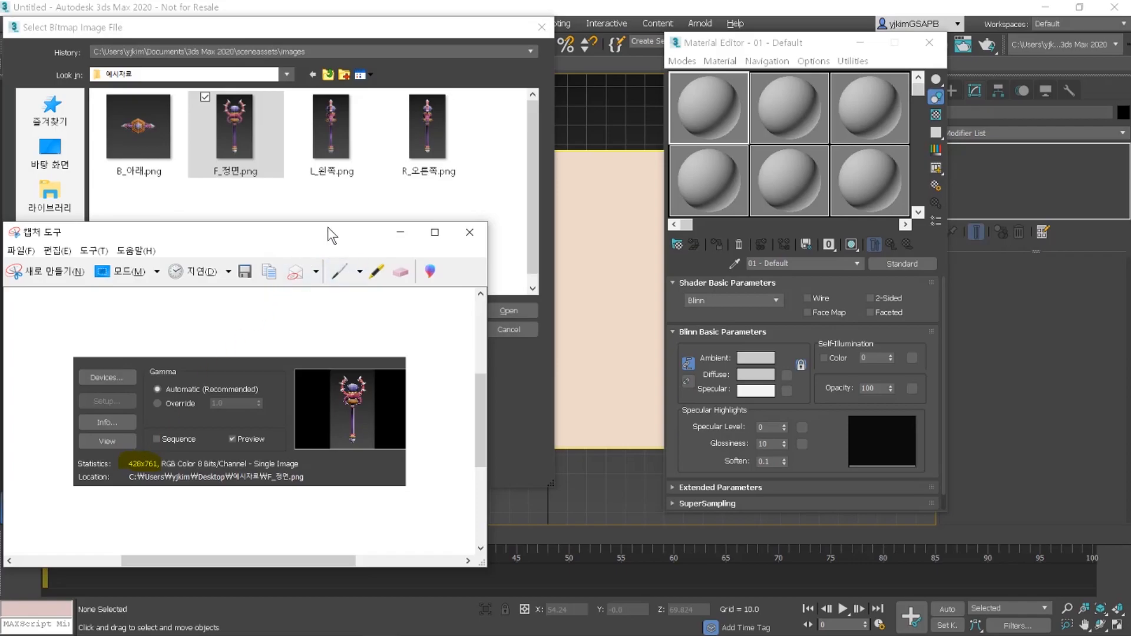
{"action": "left_click", "coordinate": [399, 235]}
Load the selected bitmap and assign the material to the plane with its map shown in the viewport.
{"action": "left_click", "coordinate": [497, 313]}
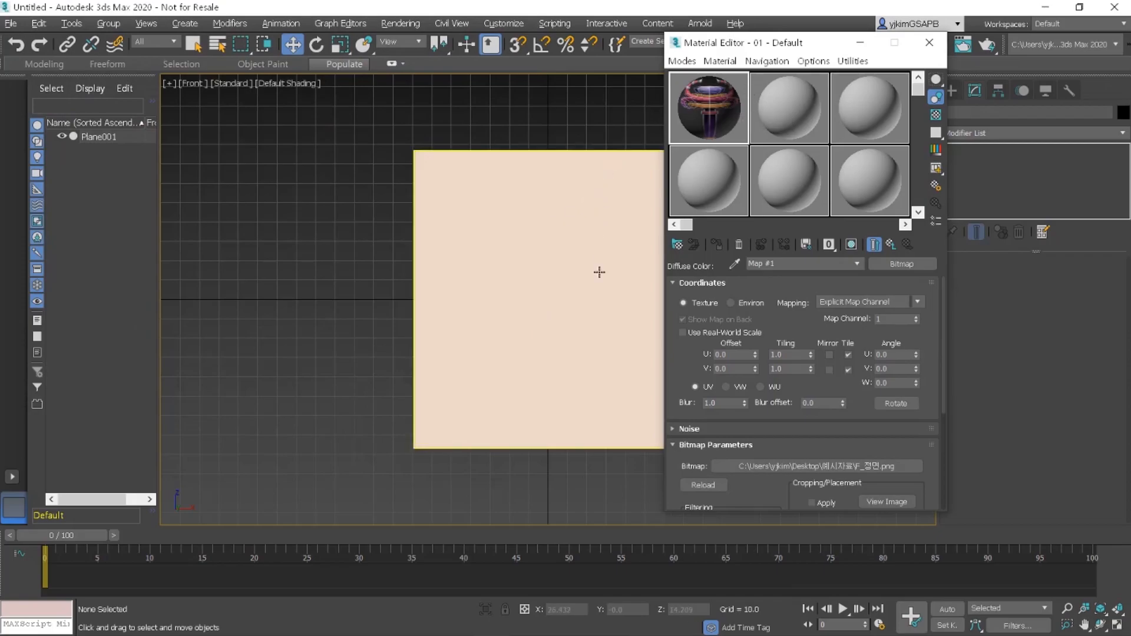
{"action": "left_click", "coordinate": [620, 167]}
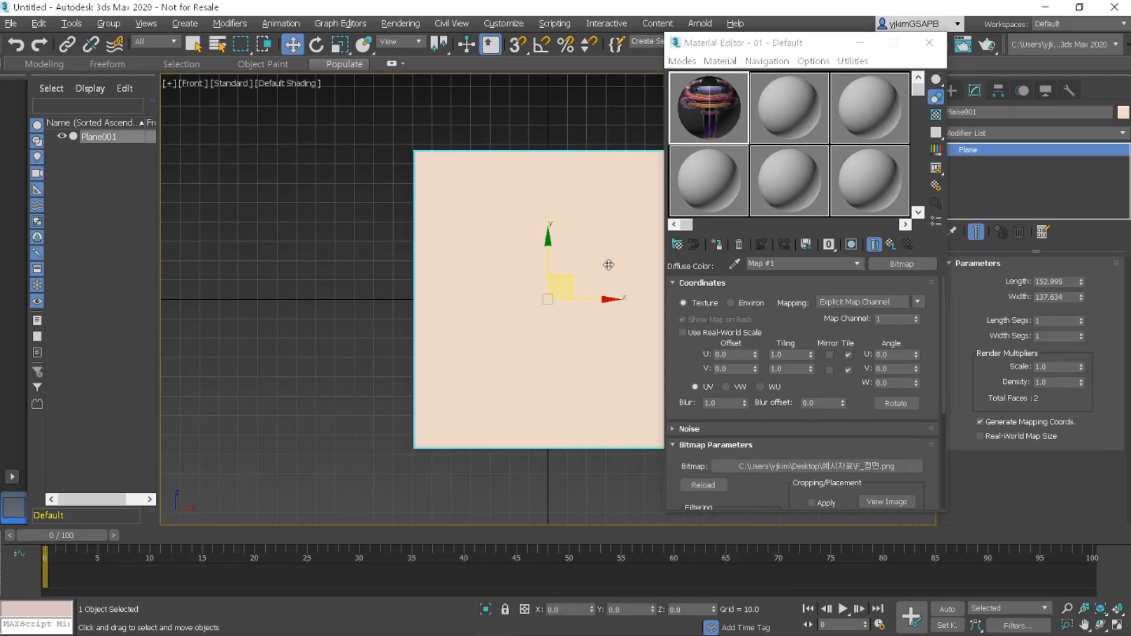
{"action": "left_click", "coordinate": [719, 242]}
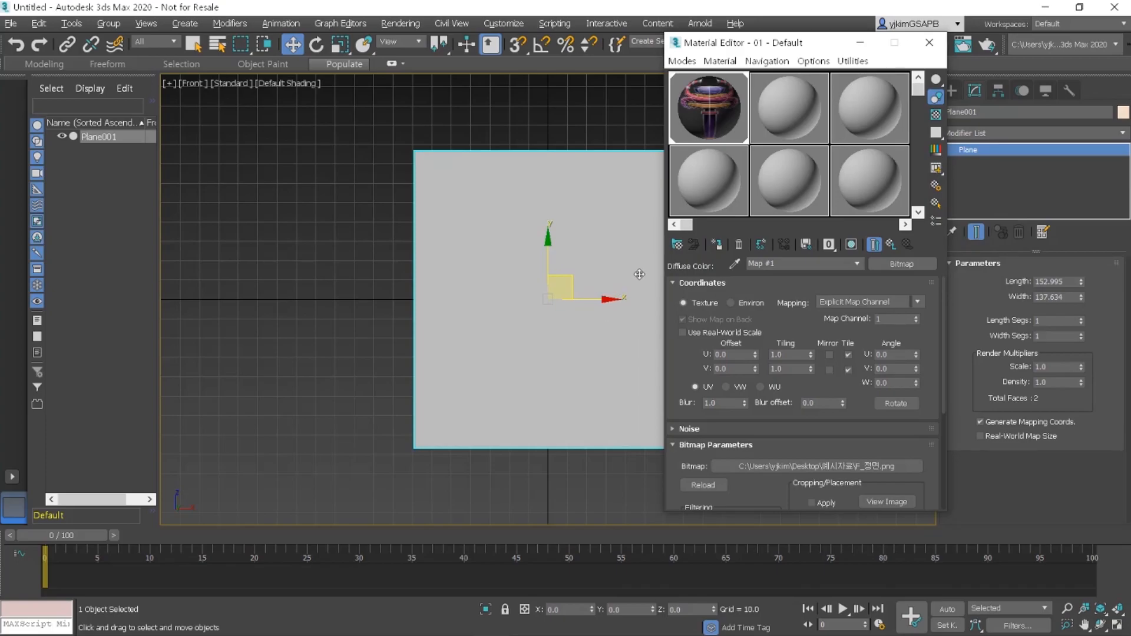
{"action": "left_click", "coordinate": [852, 244]}
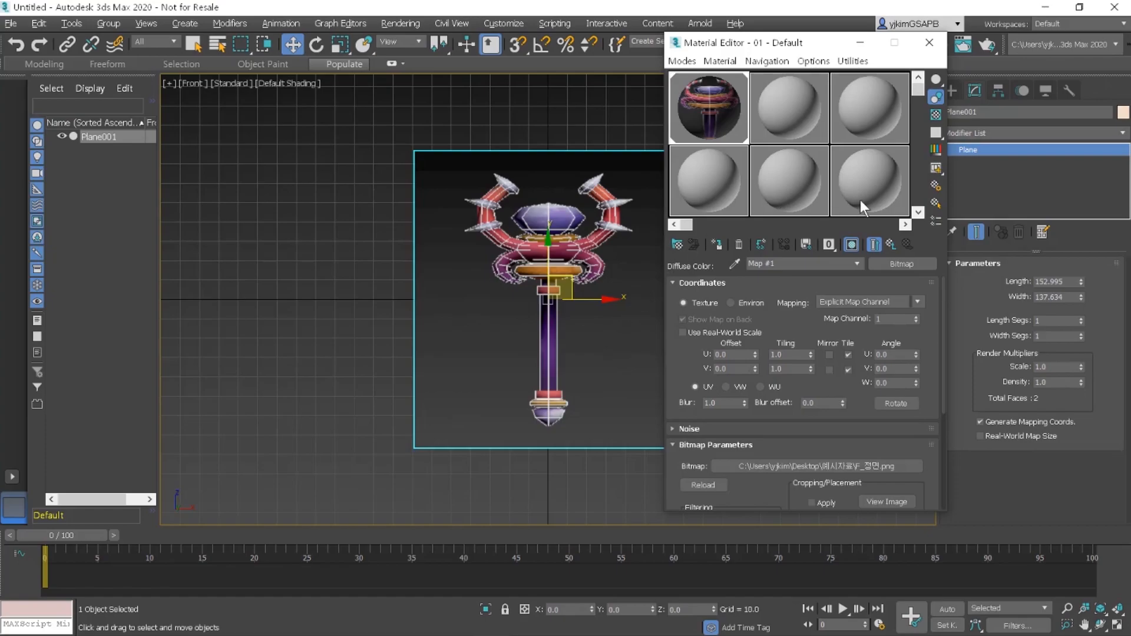
Close the Material Editor and bring up the captured image dimensions beside the plane's size parameters.
{"action": "left_click", "coordinate": [1070, 281]}
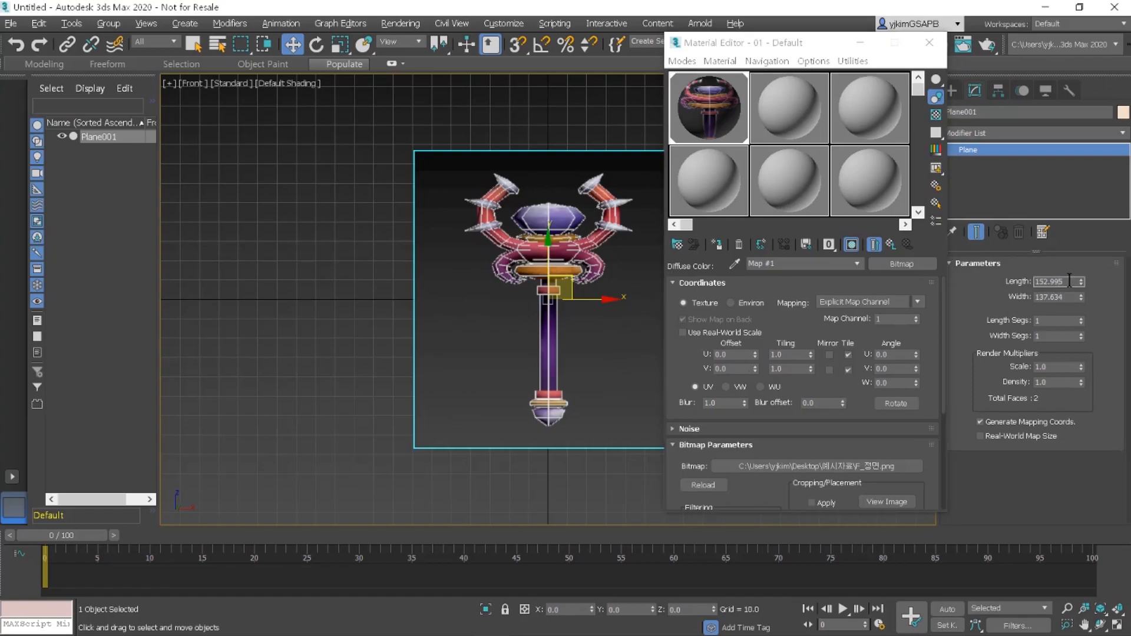
{"action": "left_click_drag", "start_coordinate": [1070, 281], "coordinate": [1018, 276]}
{"action": "left_click", "coordinate": [929, 43]}
{"action": "left_click", "coordinate": [1062, 297]}
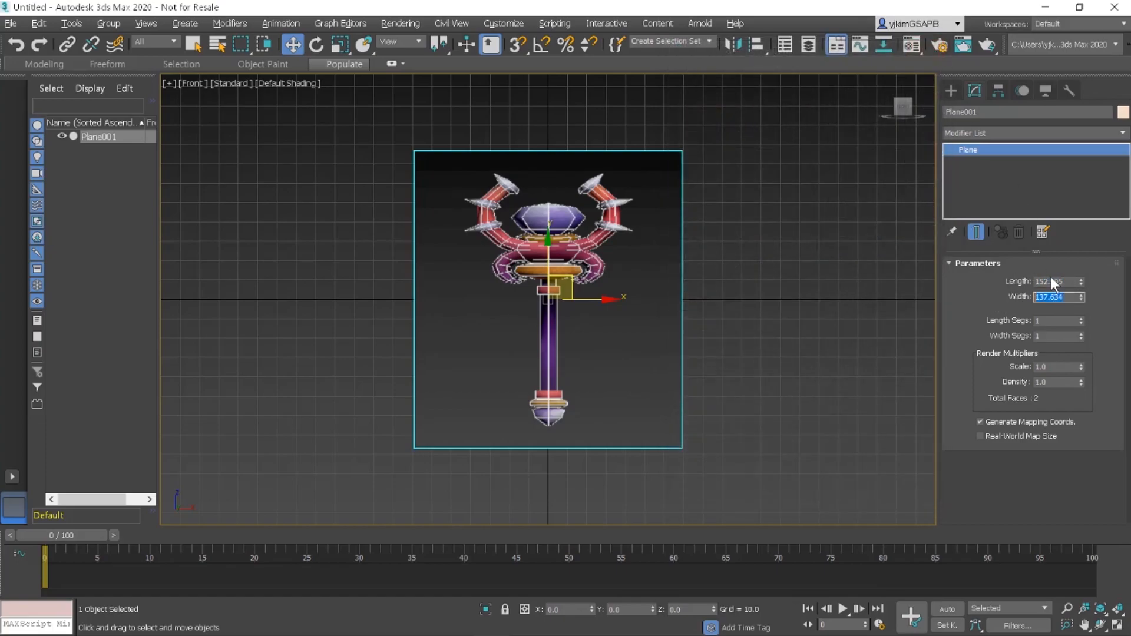
{"action": "left_click_drag", "start_coordinate": [1065, 282], "coordinate": [1017, 281]}
{"action": "mouse_move", "coordinate": [518, 630]}
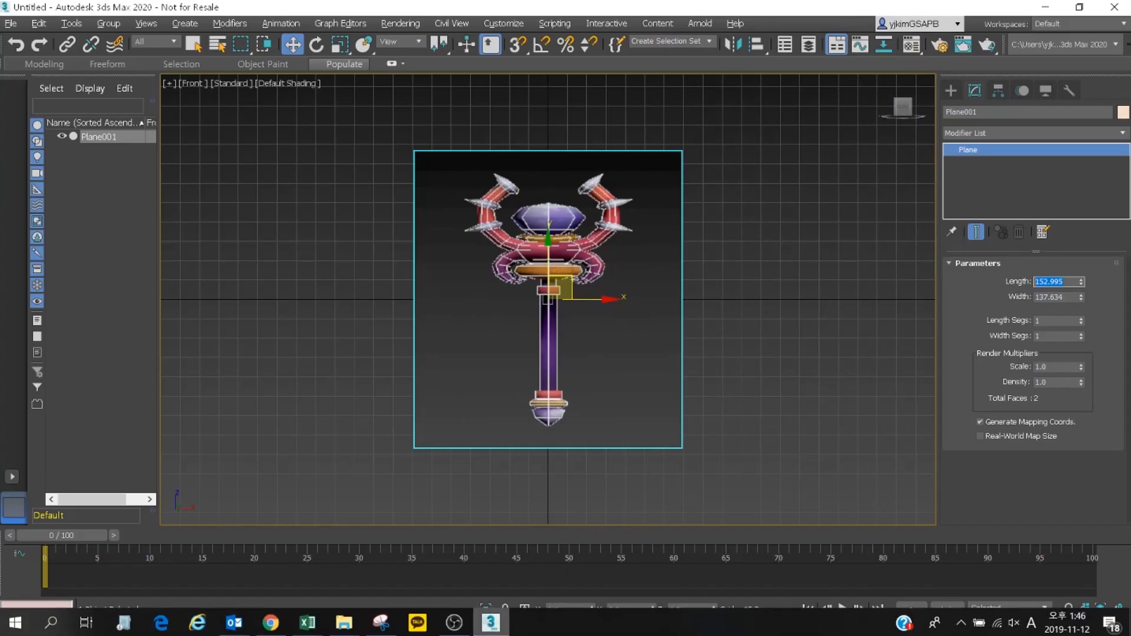
{"action": "left_click", "coordinate": [388, 630]}
{"action": "left_click_drag", "start_coordinate": [256, 241], "coordinate": [736, 143]}
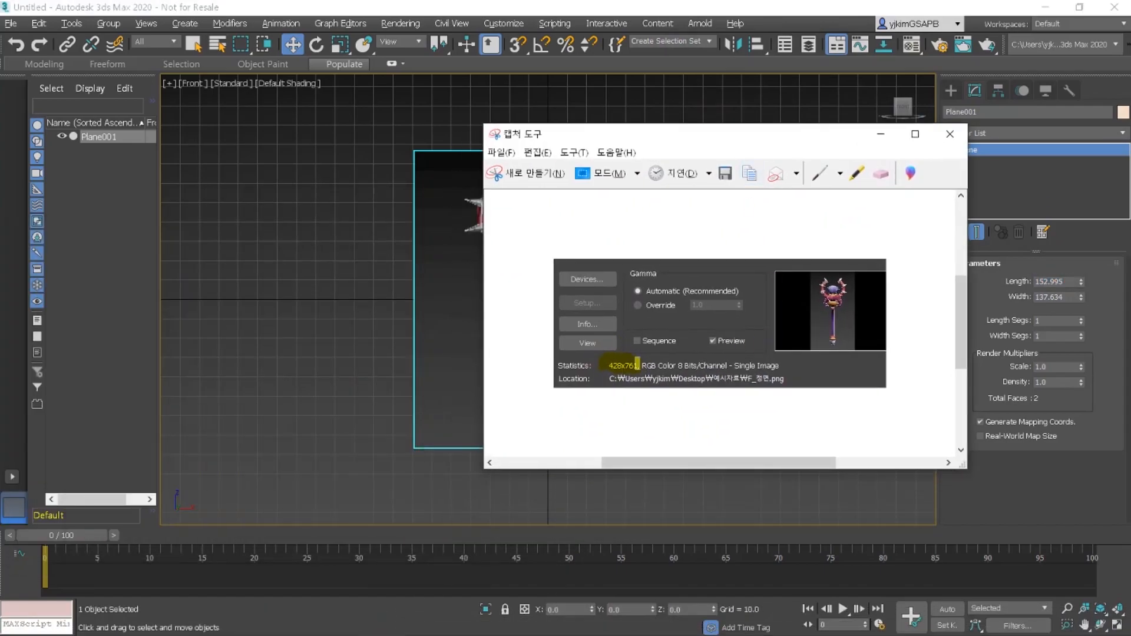
Set the plane's length to 761 and its width to 428.
{"action": "left_click", "coordinate": [1068, 281]}
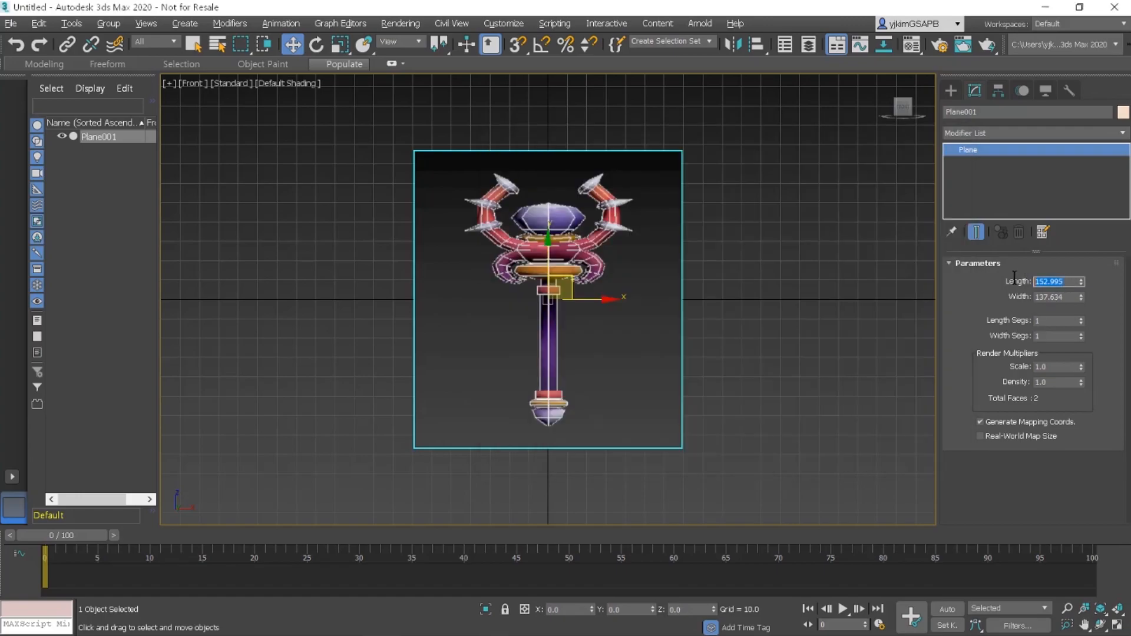
{"action": "type", "text": "761"}
{"action": "left_click", "coordinate": [1072, 297]}
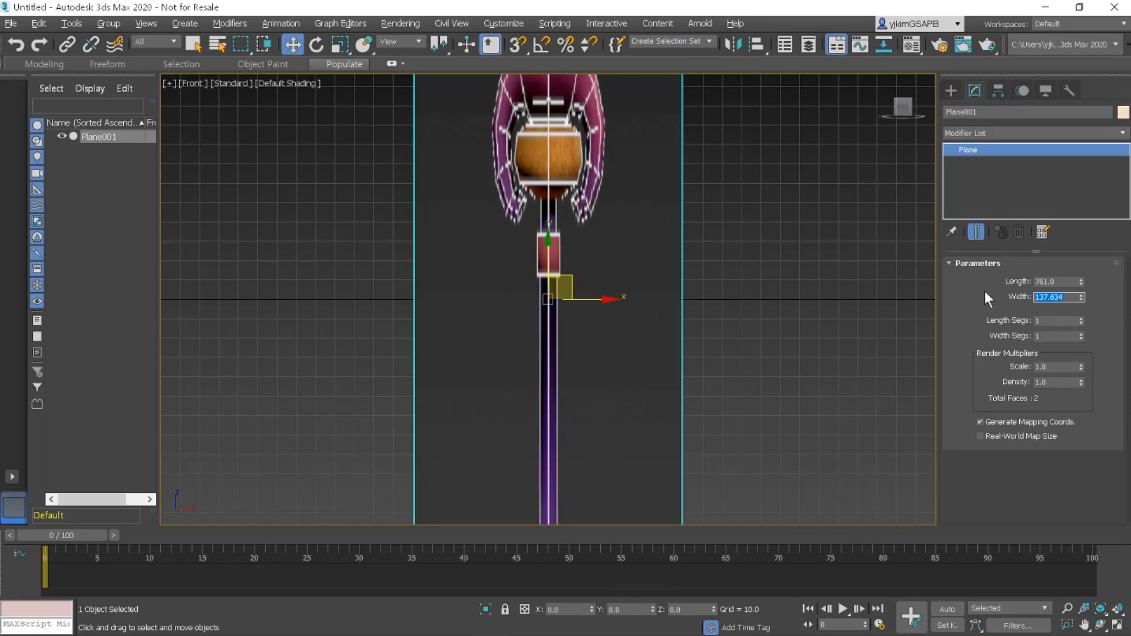
{"action": "type", "text": "42"}
{"action": "key", "text": "Return"}
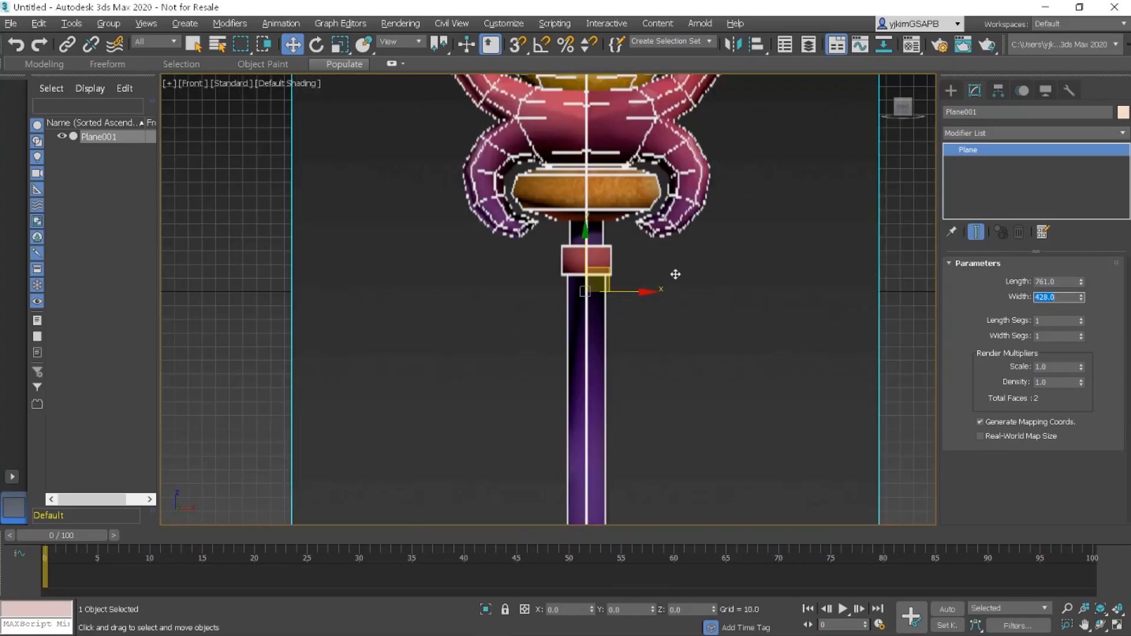
{"action": "scroll", "coordinate": [674, 271], "scroll_direction": "down", "scroll_amount": 3}
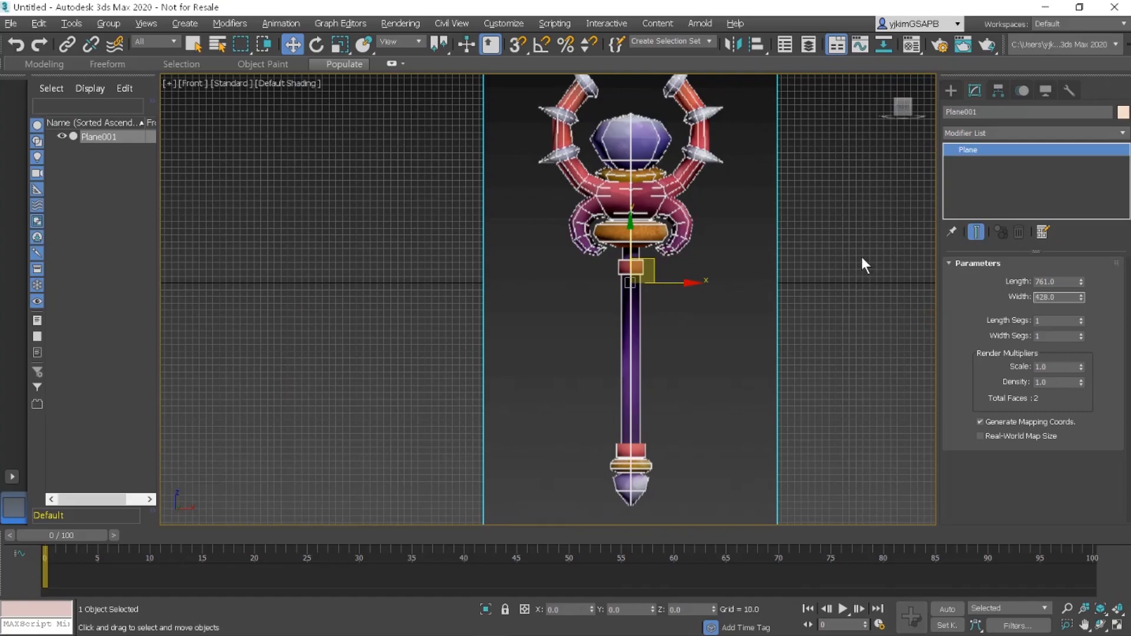
{"action": "scroll", "coordinate": [731, 315], "scroll_direction": "down", "scroll_amount": 2}
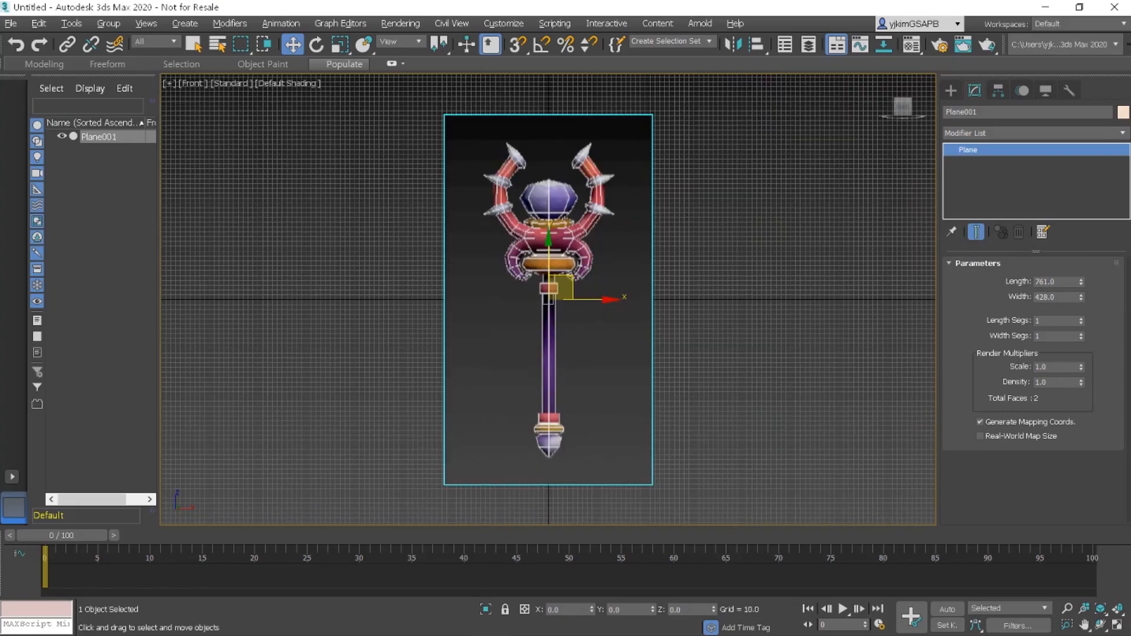
Compare the captured image dimensions with the plane's length and width, and minimize the capture.
{"action": "left_click", "coordinate": [384, 624]}
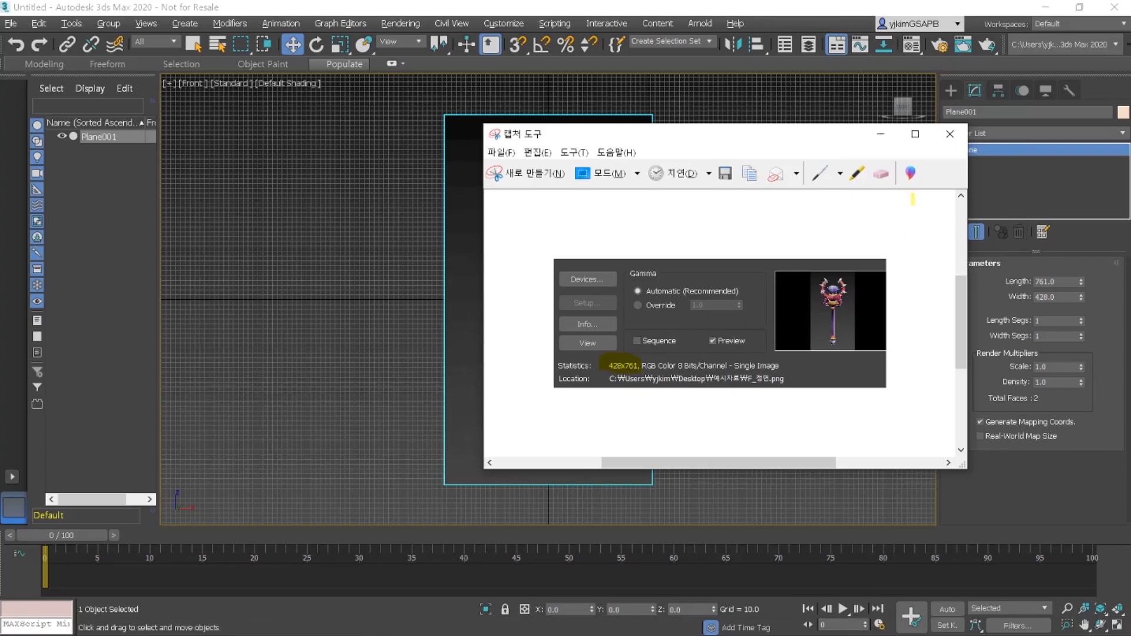
{"action": "mouse_move", "coordinate": [819, 143]}
{"action": "left_mouse_down"}
{"action": "mouse_move", "coordinate": [872, 104]}
{"action": "mouse_move", "coordinate": [800, 101]}
{"action": "left_mouse_up"}
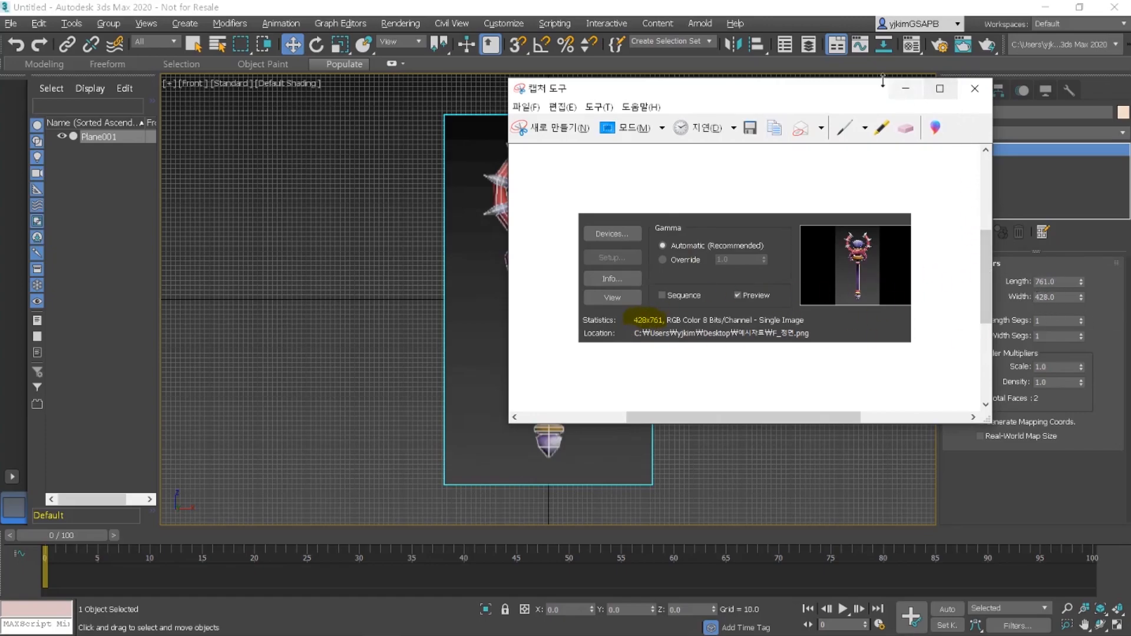
{"action": "left_click", "coordinate": [906, 88]}
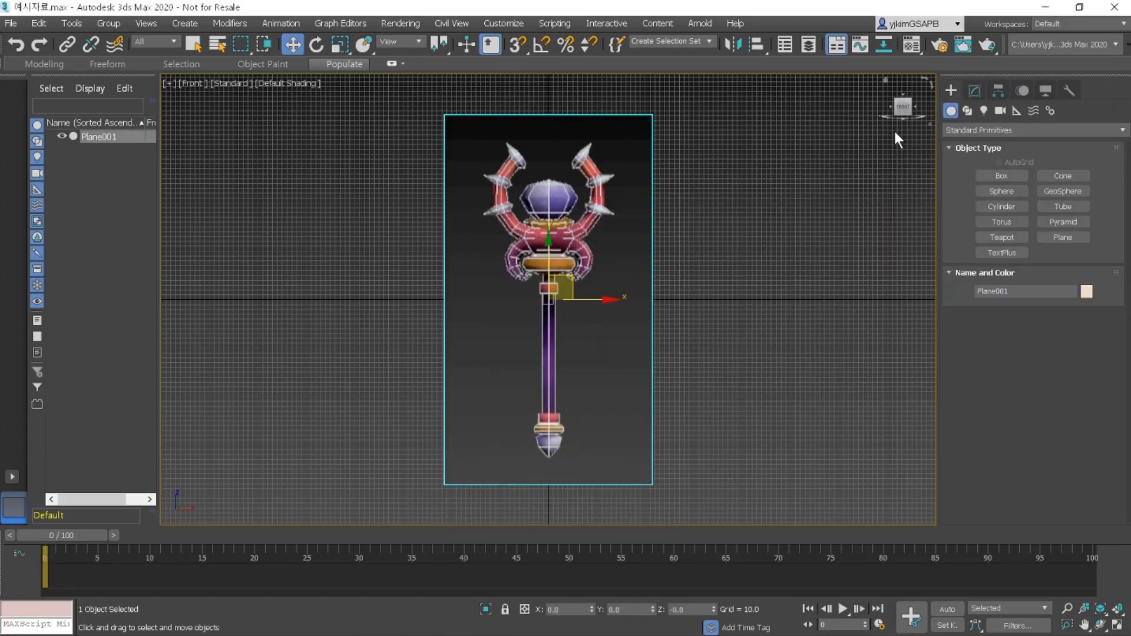
Try rotating the plane freely about its vertical axis from an angled view and undo the rotation.
{"action": "left_click_drag", "start_coordinate": [897, 107], "coordinate": [799, 184]}
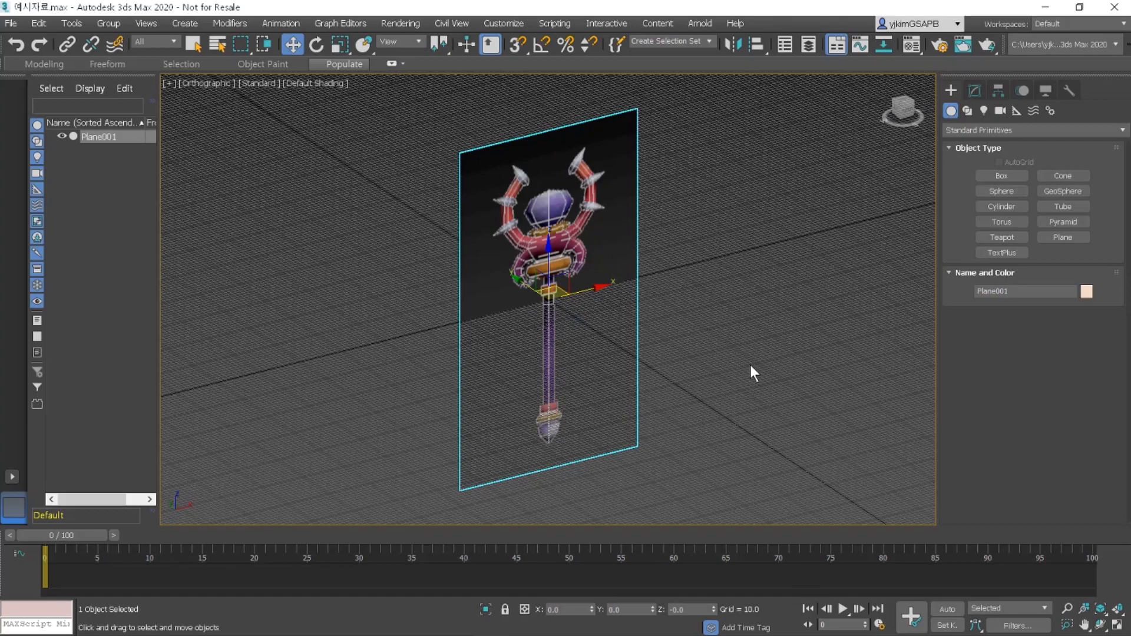
{"action": "left_click", "coordinate": [316, 45]}
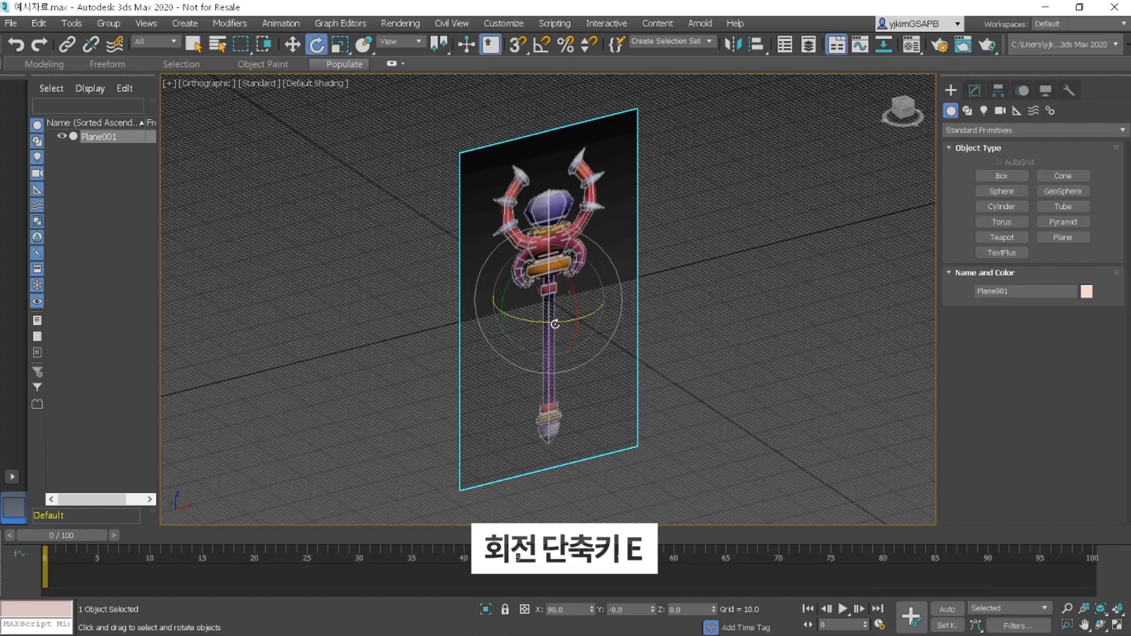
{"action": "mouse_move", "coordinate": [556, 324]}
{"action": "left_mouse_down"}
{"action": "mouse_move", "coordinate": [571, 320]}
{"action": "mouse_move", "coordinate": [540, 321]}
{"action": "mouse_move", "coordinate": [574, 326]}
{"action": "left_mouse_up"}
{"action": "key", "text": "ctrl+z"}
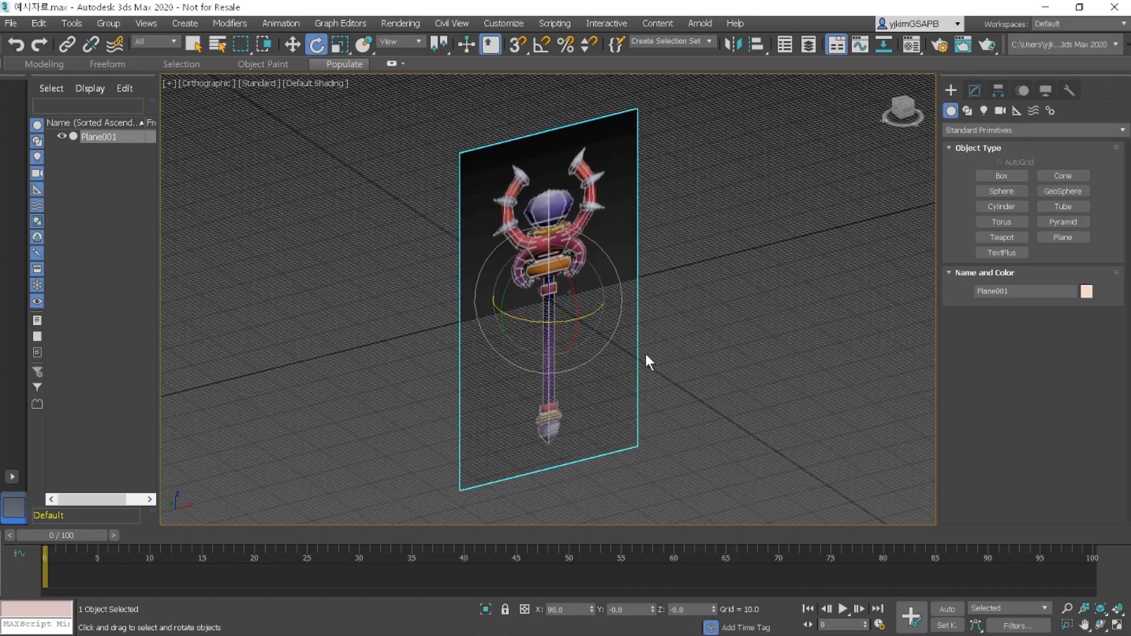
Turn on Angle Snap and clone the plane as one Copy rotated -90 degrees about the vertical axis.
{"action": "left_click", "coordinate": [534, 51]}
{"action": "mouse_move", "coordinate": [599, 303]}
{"action": "left_mouse_down"}
{"action": "mouse_move", "coordinate": [592, 310]}
{"action": "mouse_move", "coordinate": [617, 305]}
{"action": "mouse_move", "coordinate": [586, 320]}
{"action": "mouse_move", "coordinate": [598, 321]}
{"action": "left_mouse_up"}
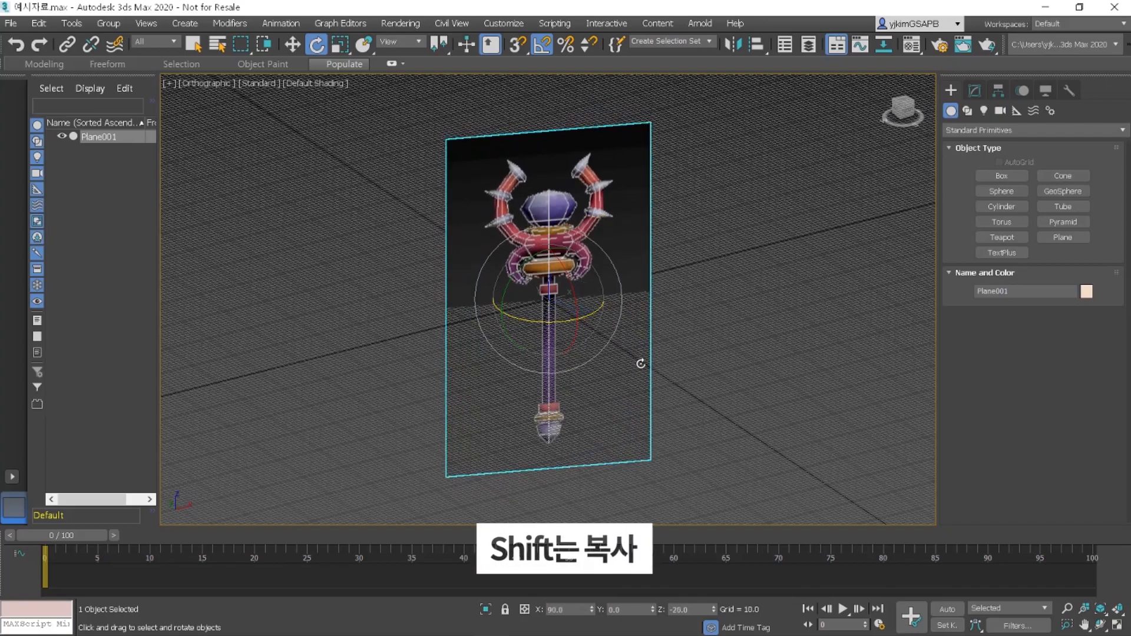
{"action": "key", "text": "ctrl+z"}
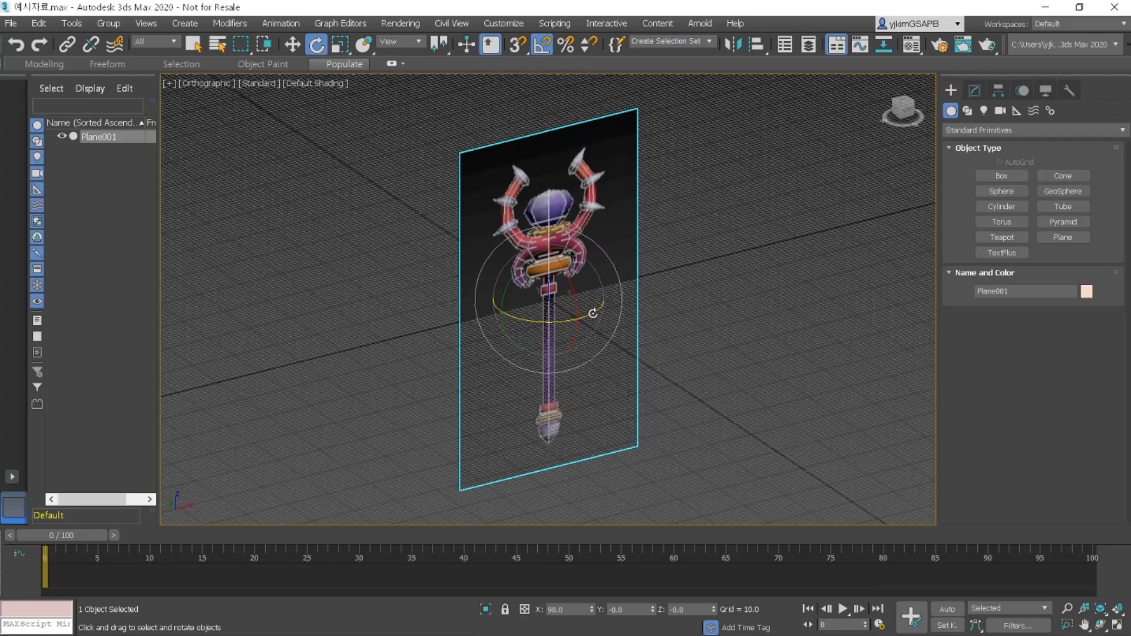
{"action": "left_click_drag", "start_coordinate": [593, 313], "coordinate": [540, 330]}
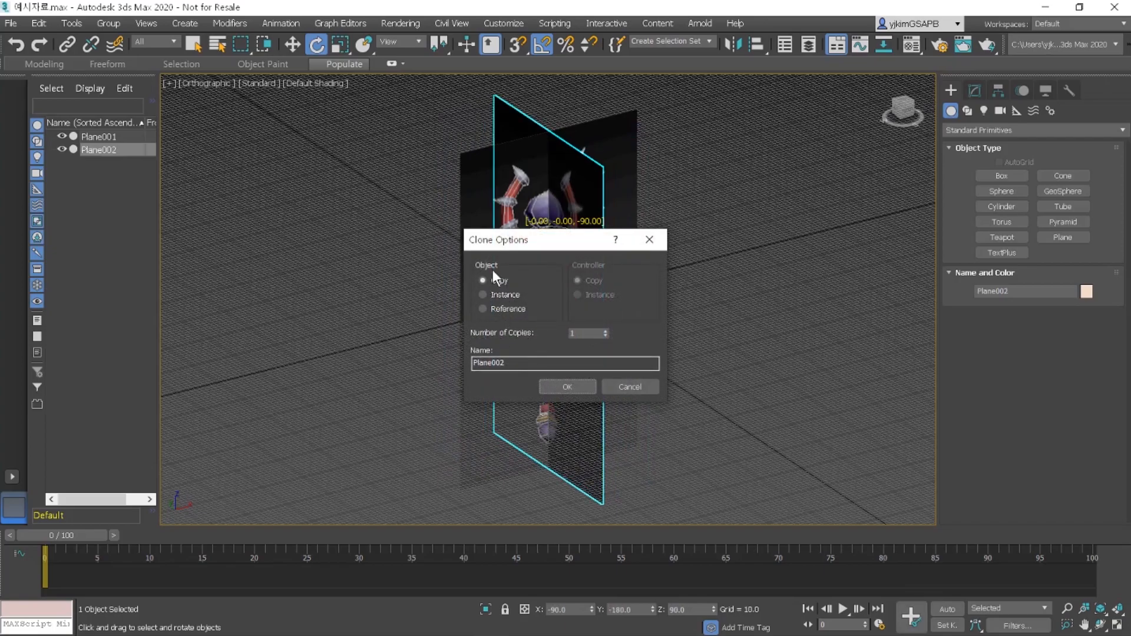
{"action": "left_click", "coordinate": [564, 387]}
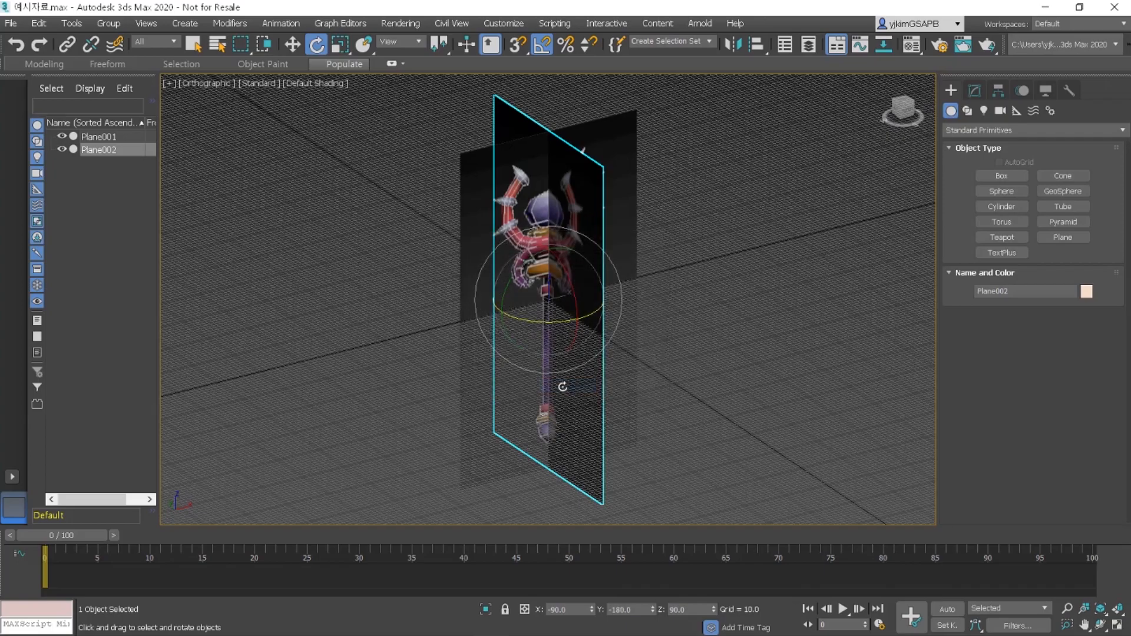
Move the rotated copy to about X 289 and the original plane to about Y 278.
{"action": "left_click", "coordinate": [295, 45]}
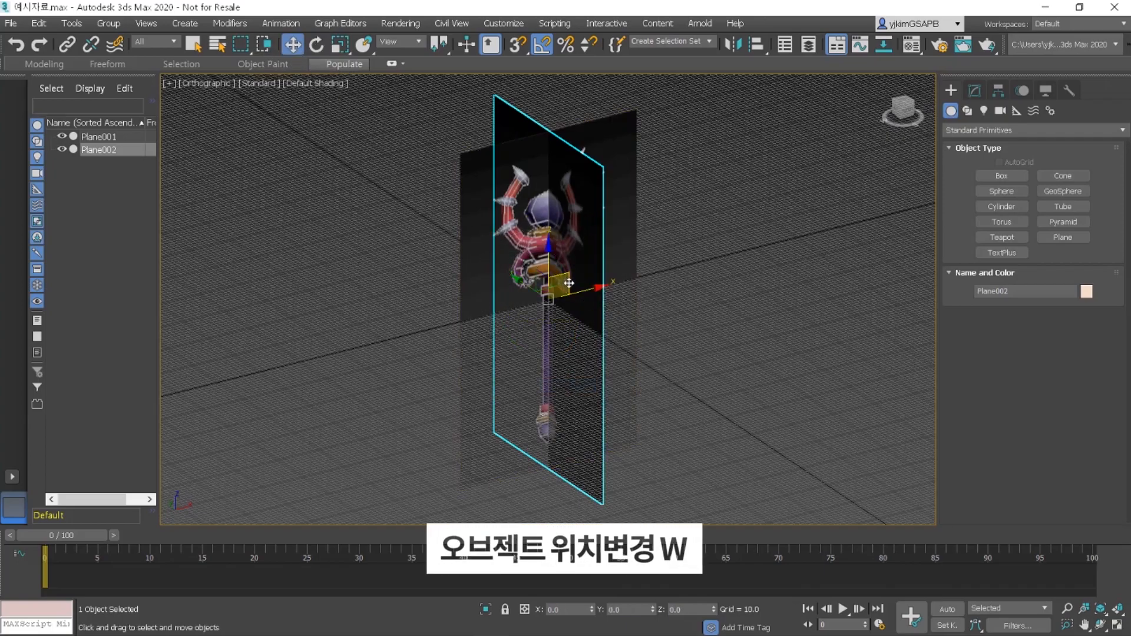
{"action": "left_click_drag", "start_coordinate": [575, 294], "coordinate": [687, 280]}
{"action": "left_click", "coordinate": [541, 288]}
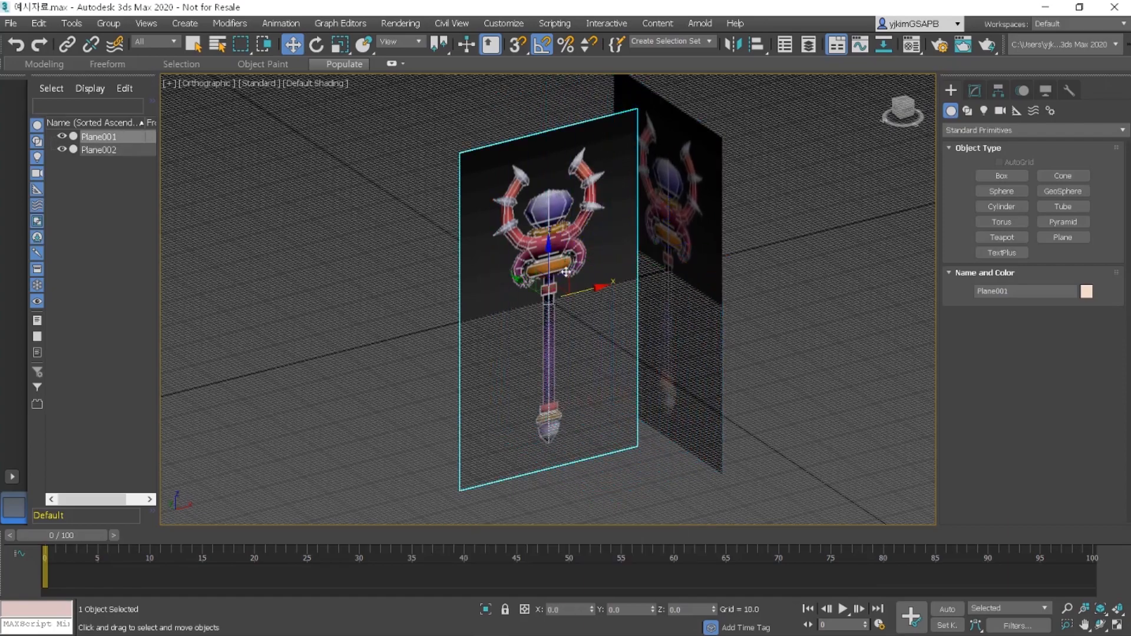
{"action": "left_click_drag", "start_coordinate": [539, 288], "coordinate": [465, 224]}
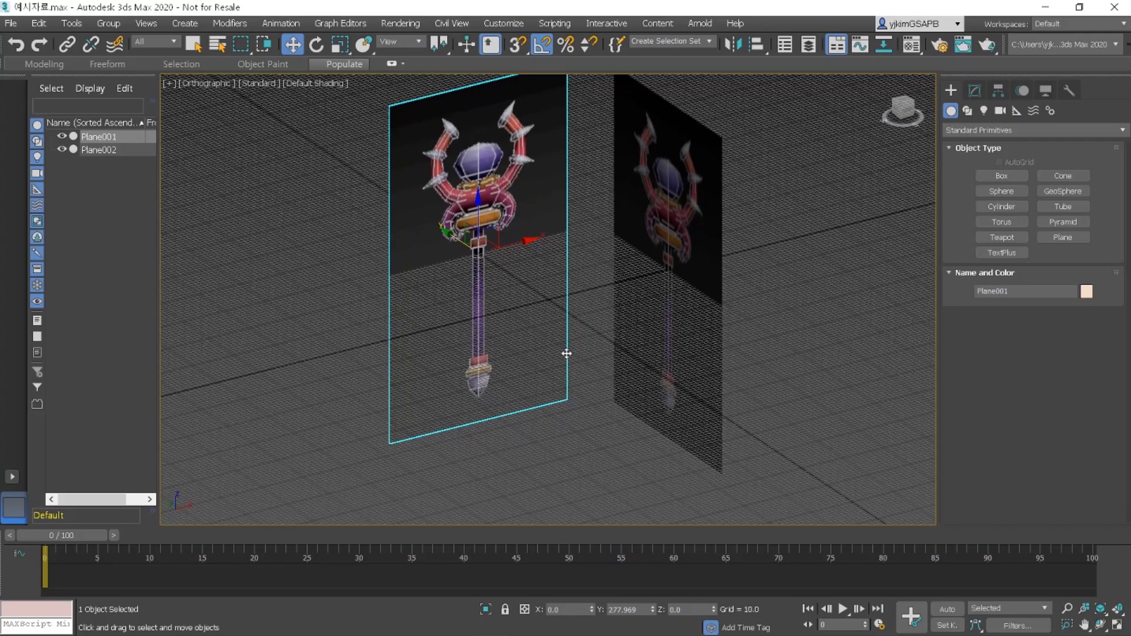
Load L_왼쪽.png as the Bitmap diffuse map of the second material slot, with the rotated plane selected.
{"action": "left_click", "coordinate": [636, 300]}
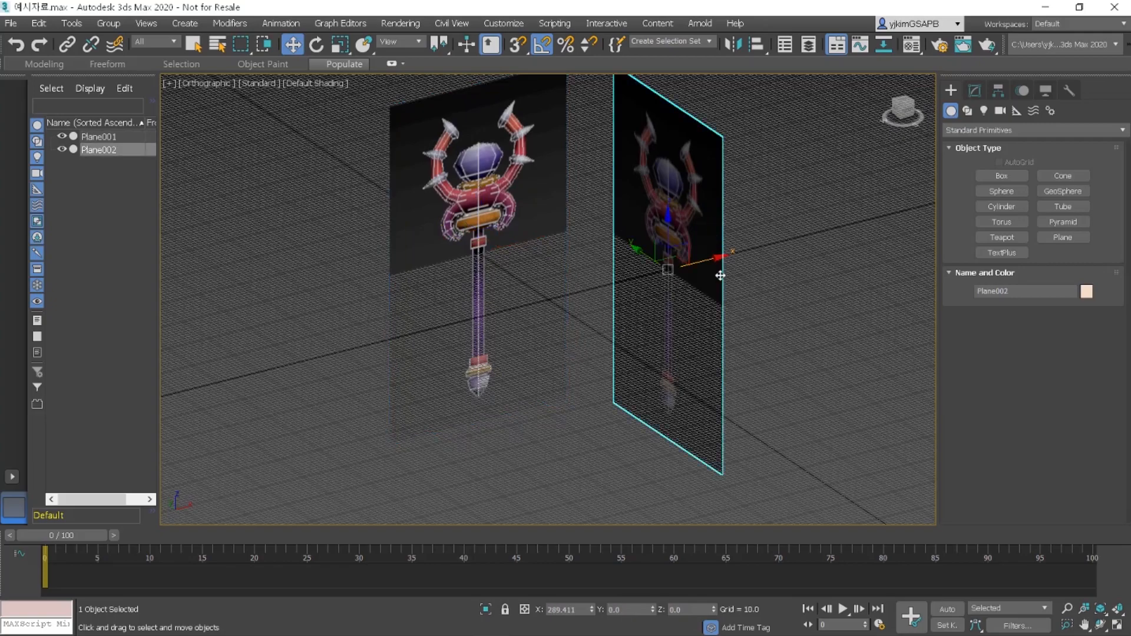
{"action": "left_click", "coordinate": [910, 47]}
{"action": "left_click", "coordinate": [786, 117]}
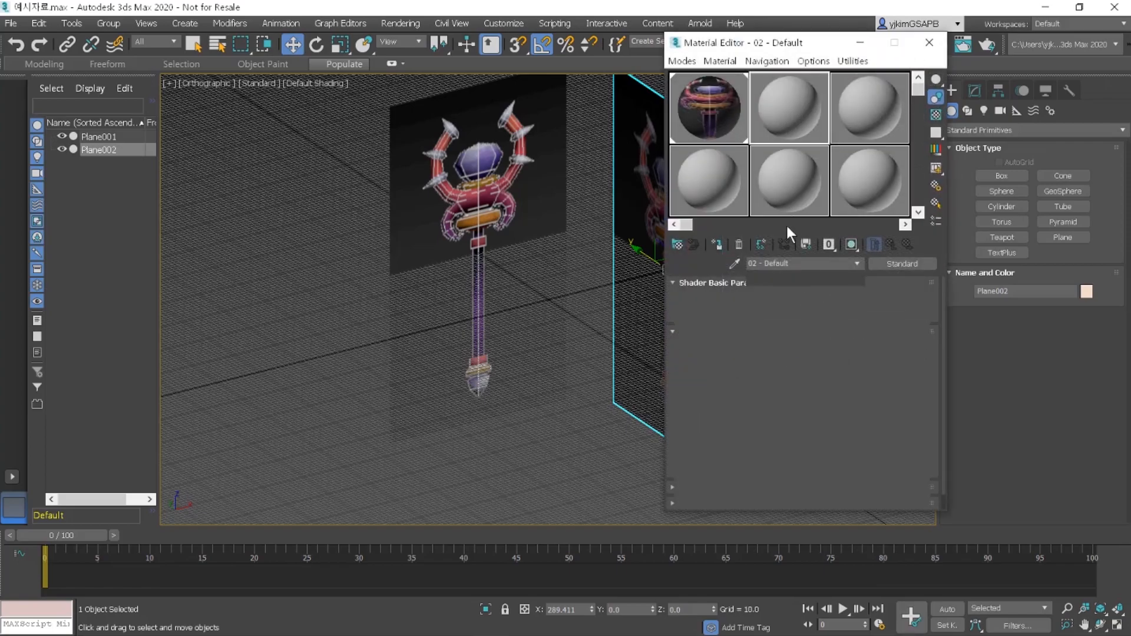
{"action": "left_click", "coordinate": [786, 375]}
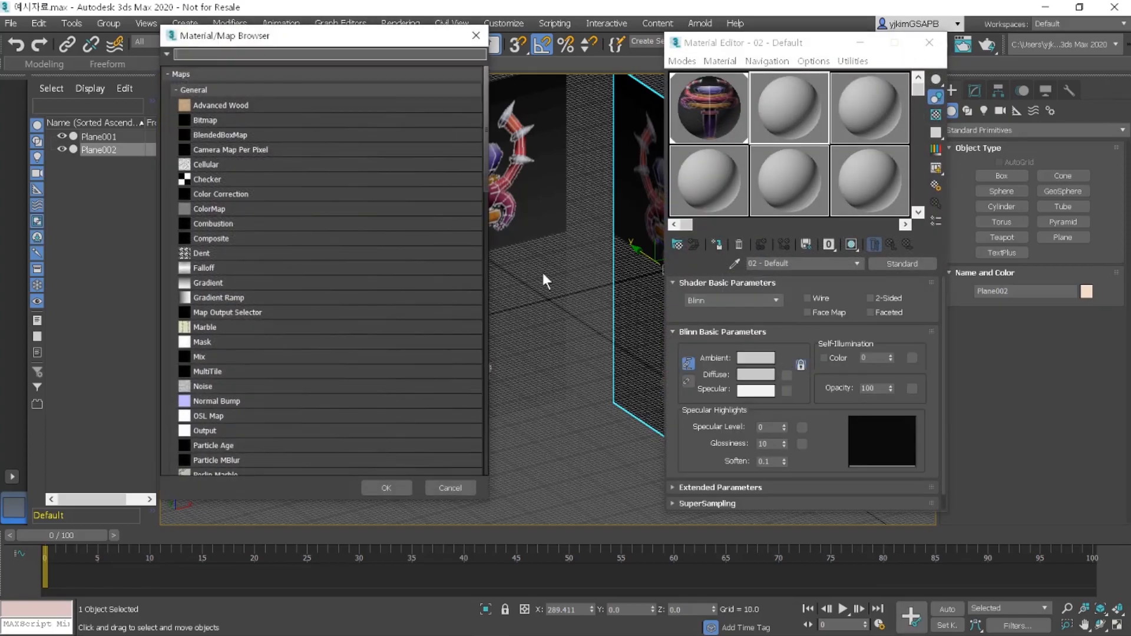
{"action": "left_click", "coordinate": [328, 124]}
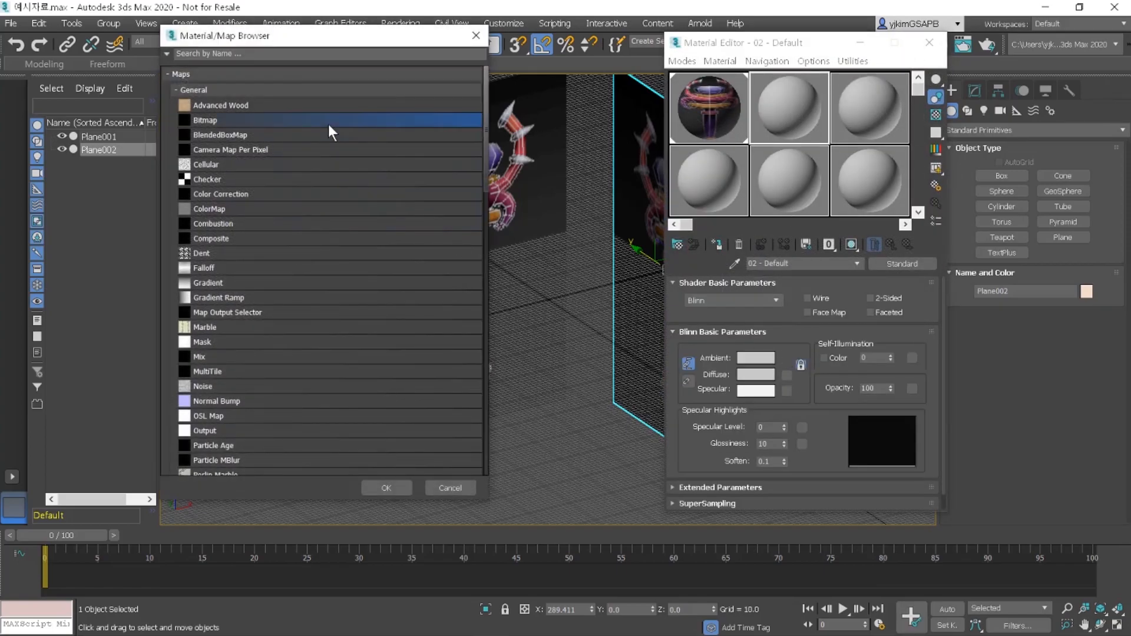
{"action": "left_click", "coordinate": [385, 487]}
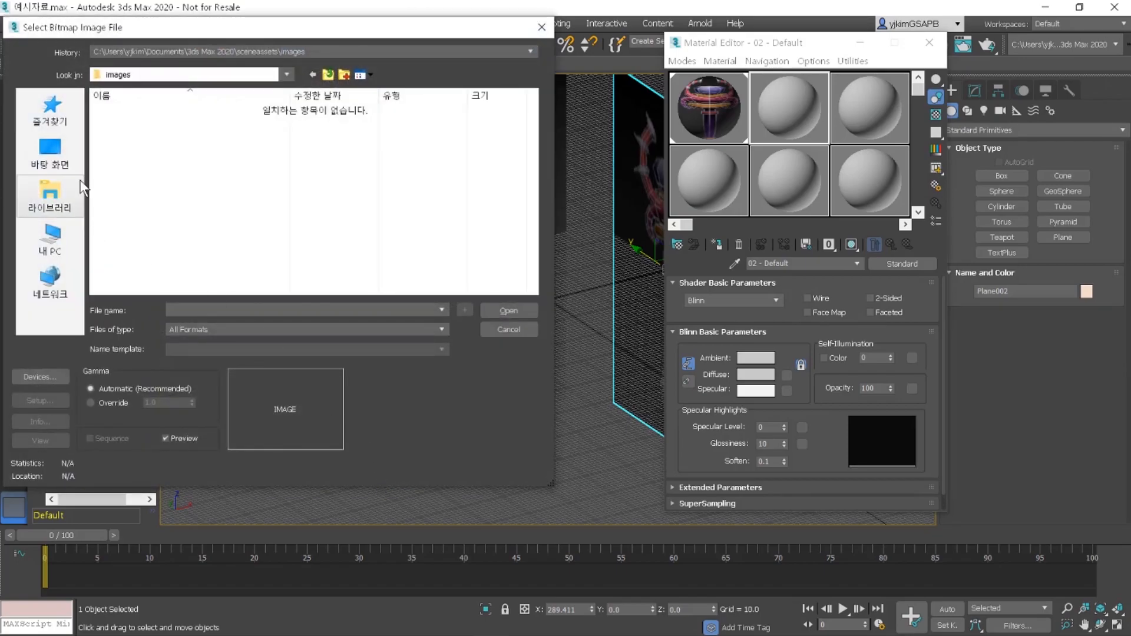
{"action": "left_click", "coordinate": [49, 153]}
{"action": "double_click", "coordinate": [151, 227]}
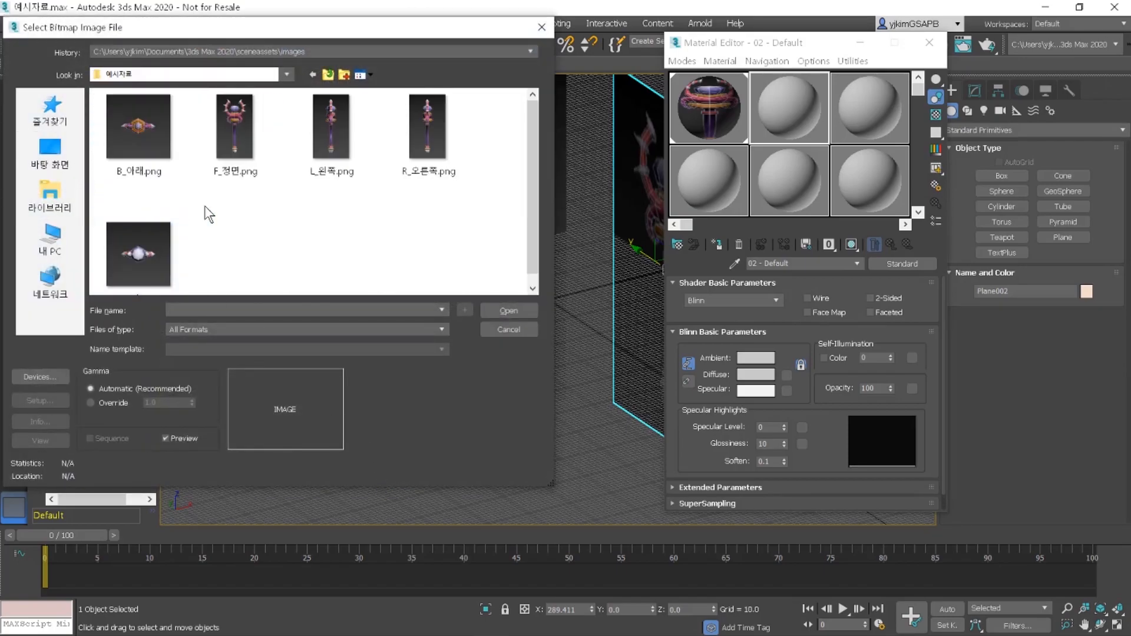
{"action": "left_click", "coordinate": [331, 160]}
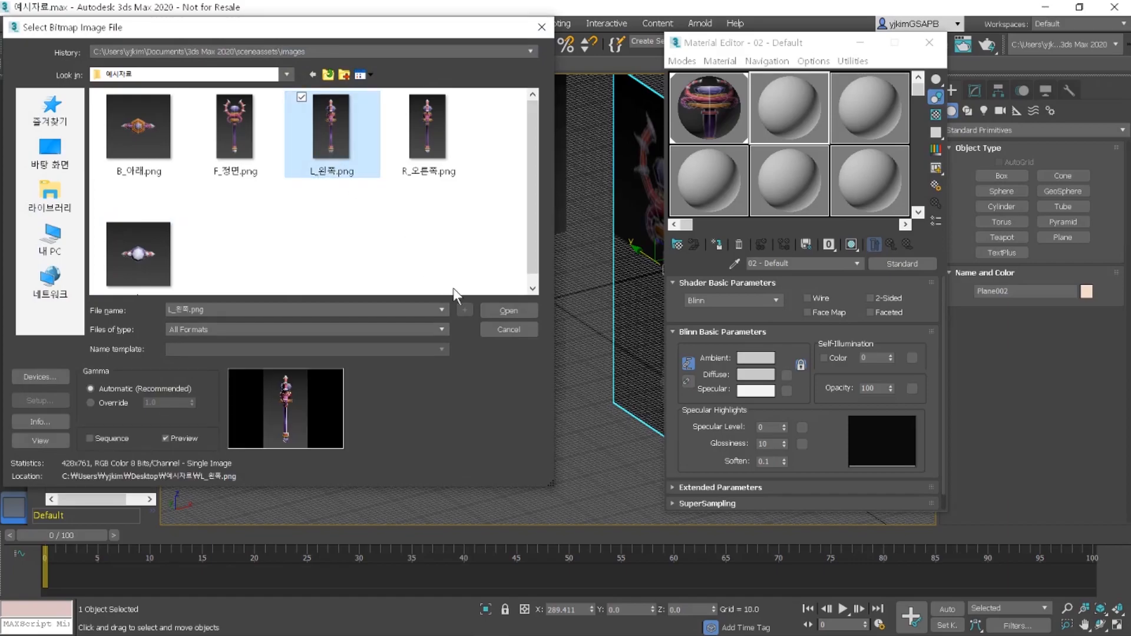
{"action": "left_click", "coordinate": [513, 314]}
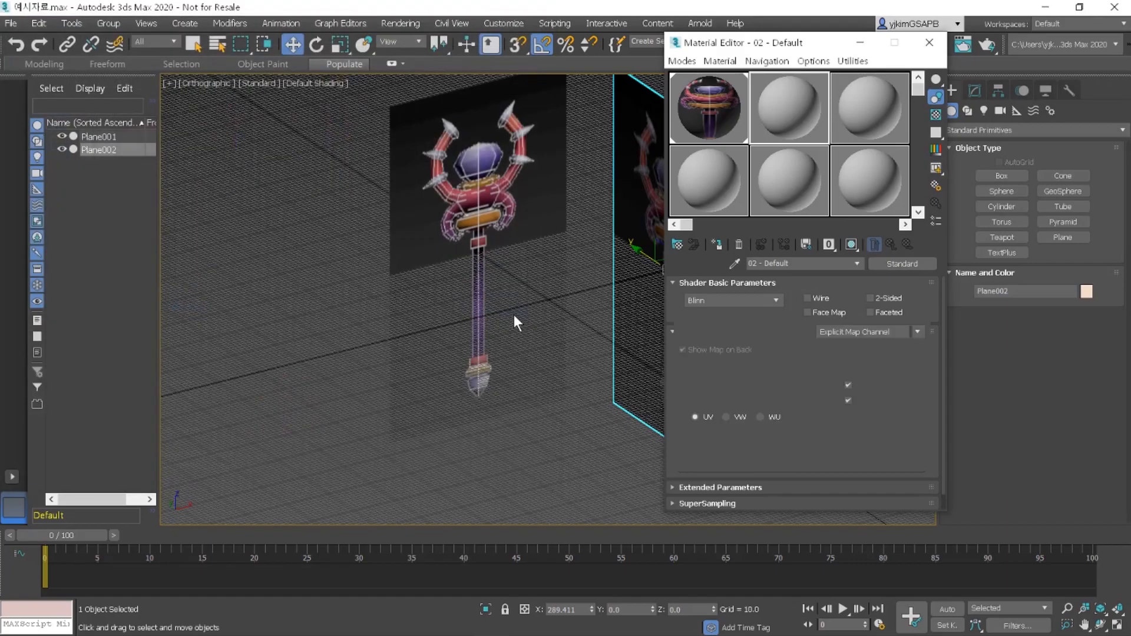
Assign the left-view material to the rotated plane, show its map in the viewport, and close the Material Editor.
{"action": "left_click", "coordinate": [716, 245]}
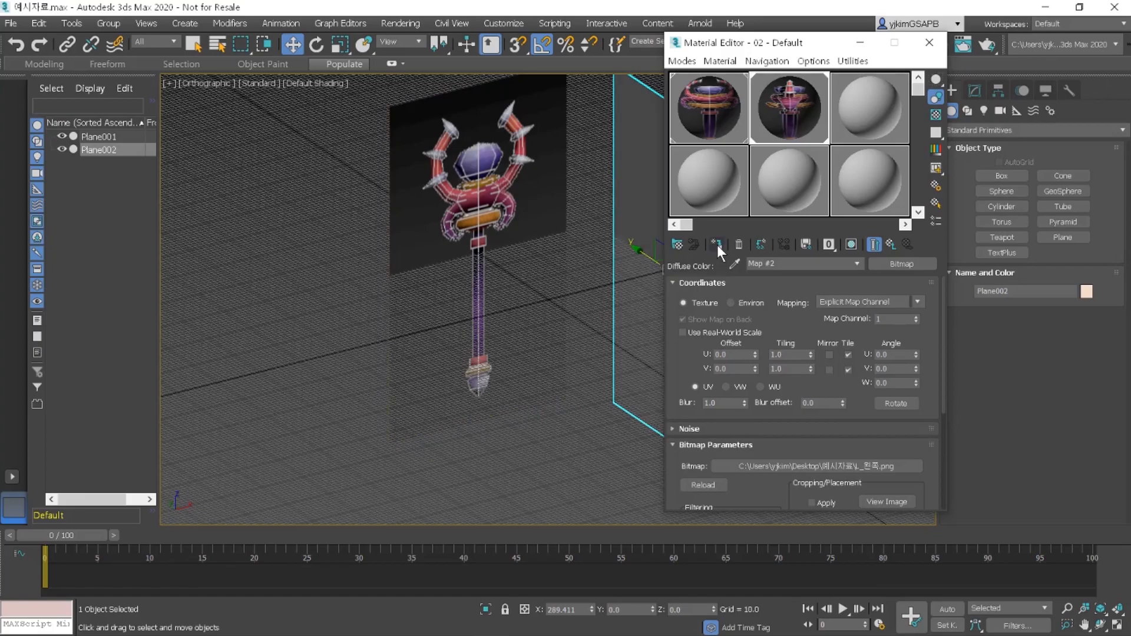
{"action": "left_click", "coordinate": [852, 244]}
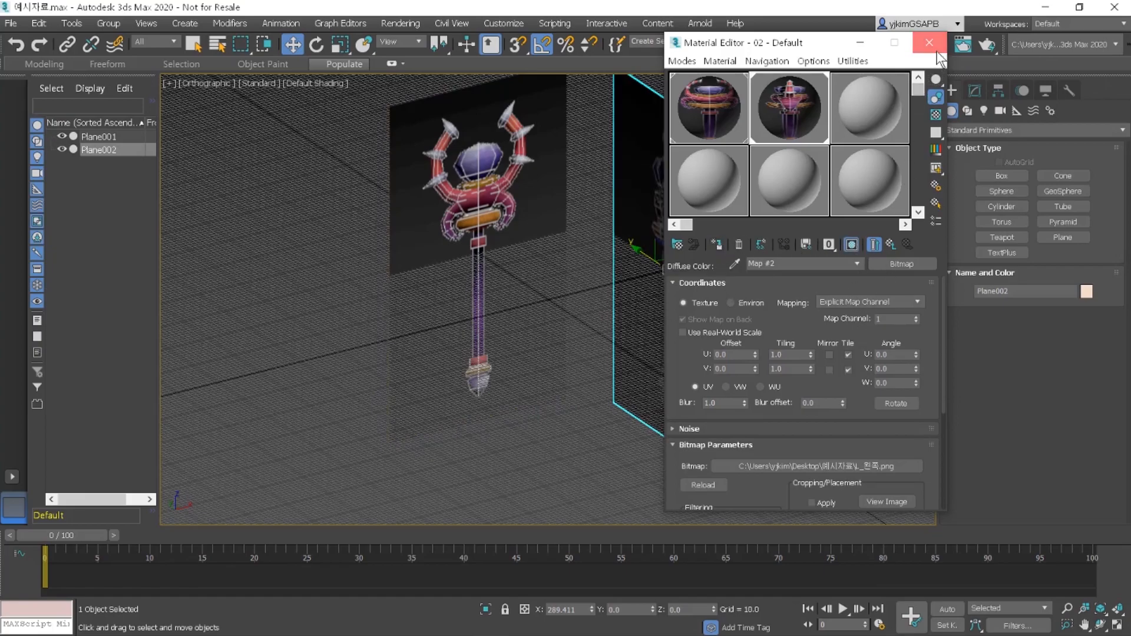
{"action": "left_click", "coordinate": [929, 42]}
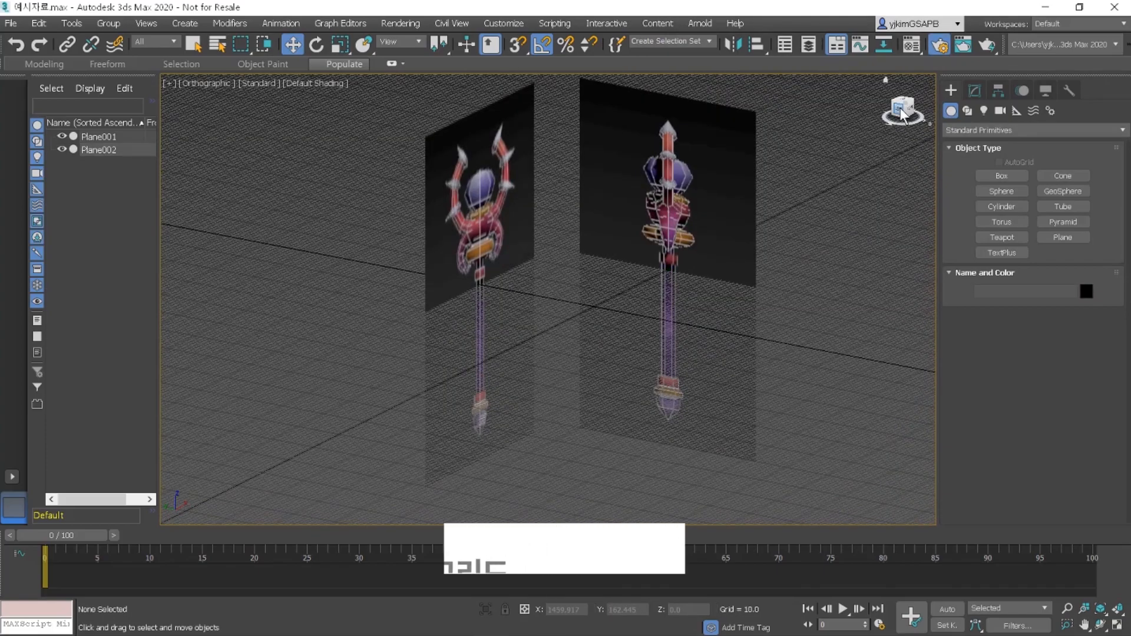
Hide the viewport's home grid around the two image planes.
{"action": "key", "text": "g"}
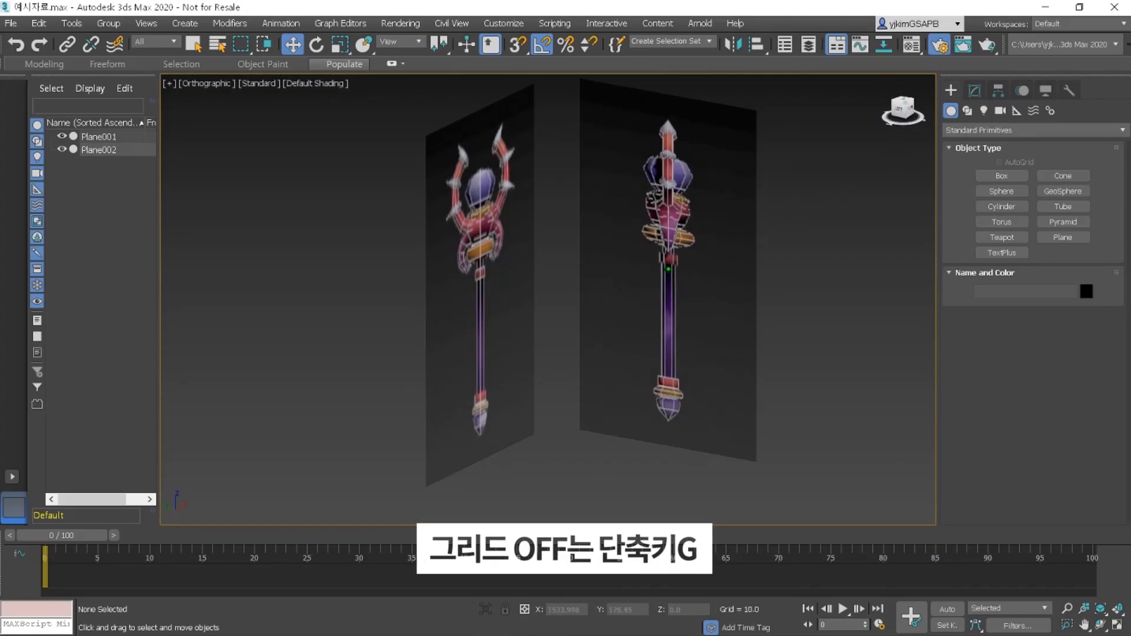
{"action": "left_click", "coordinate": [906, 109]}
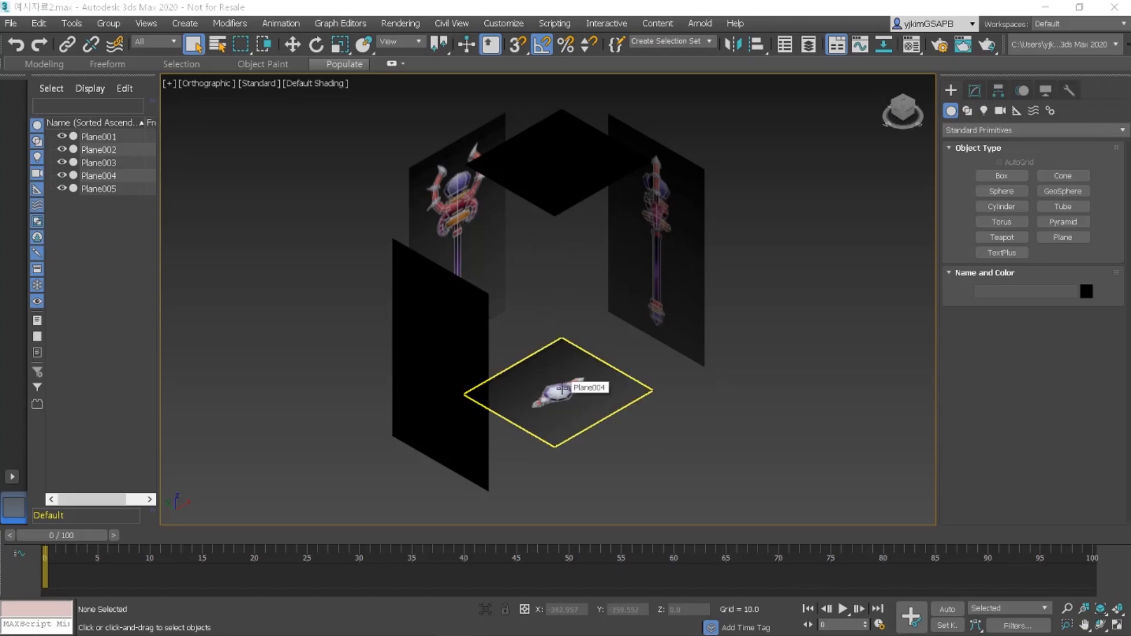
Isolate the front and left image planes to view them on their own, and end the isolation.
{"action": "left_click", "coordinate": [472, 265]}
{"action": "left_click", "coordinate": [657, 247], "text": "ctrl"}
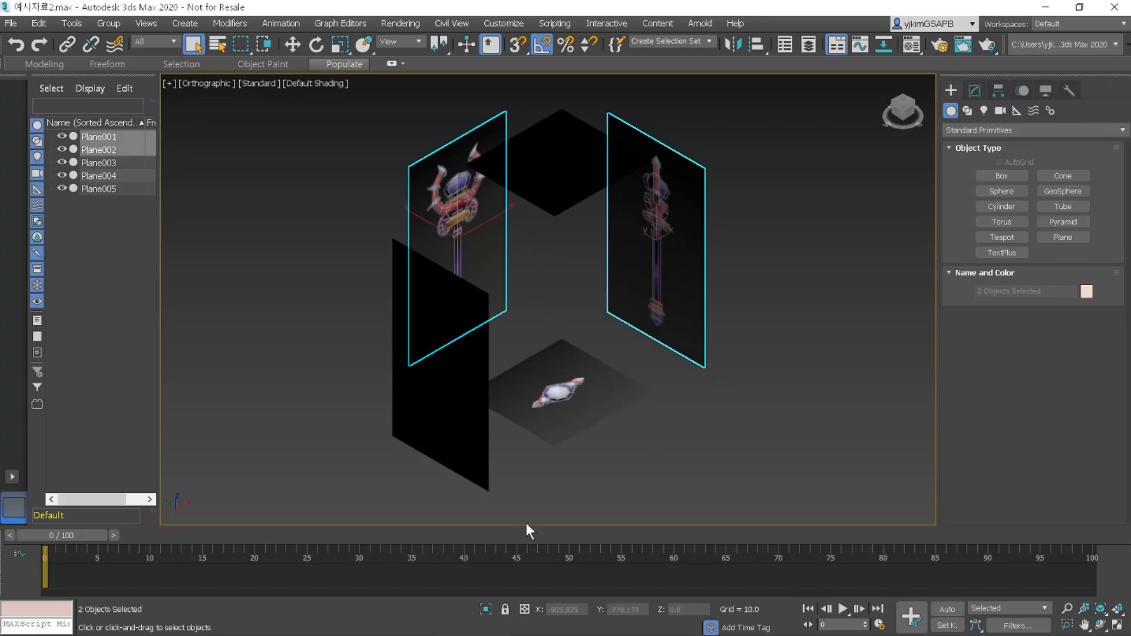
{"action": "left_click", "coordinate": [486, 609]}
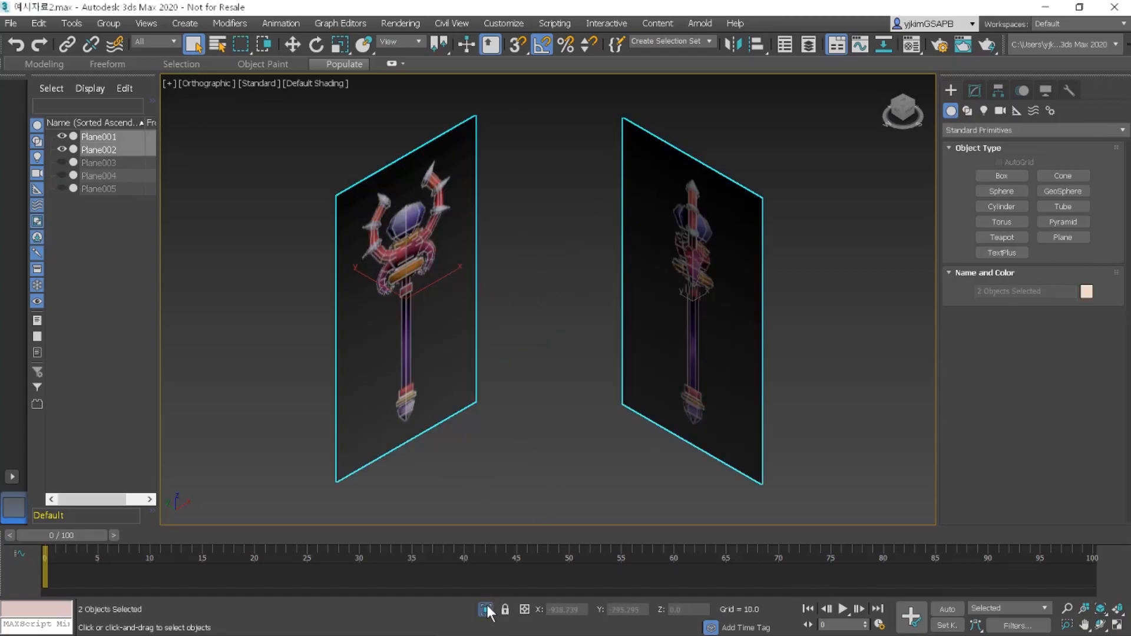
{"action": "left_click", "coordinate": [907, 109]}
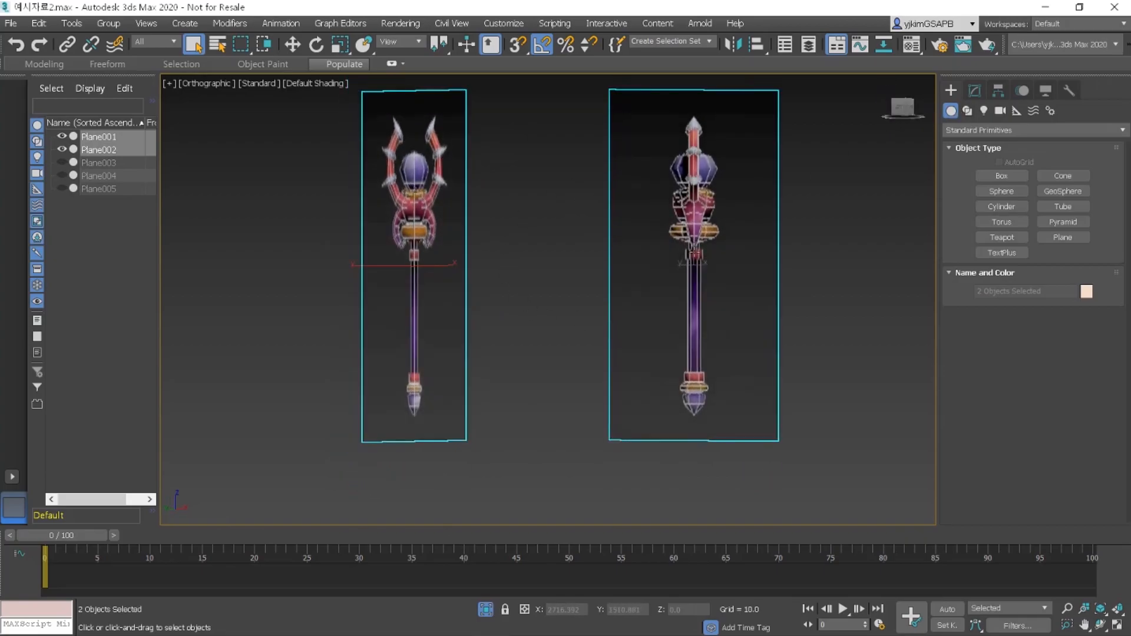
{"action": "left_click", "coordinate": [487, 609]}
Frame all five reference planes and examine them from behind, leaving nothing selected.
{"action": "left_click", "coordinate": [346, 199]}
{"action": "left_click_drag", "start_coordinate": [349, 136], "coordinate": [730, 450]}
{"action": "mouse_move", "coordinate": [910, 113]}
{"action": "left_mouse_down"}
{"action": "mouse_move", "coordinate": [884, 117]}
{"action": "mouse_move", "coordinate": [903, 124]}
{"action": "left_mouse_up"}
{"action": "key", "text": "z"}
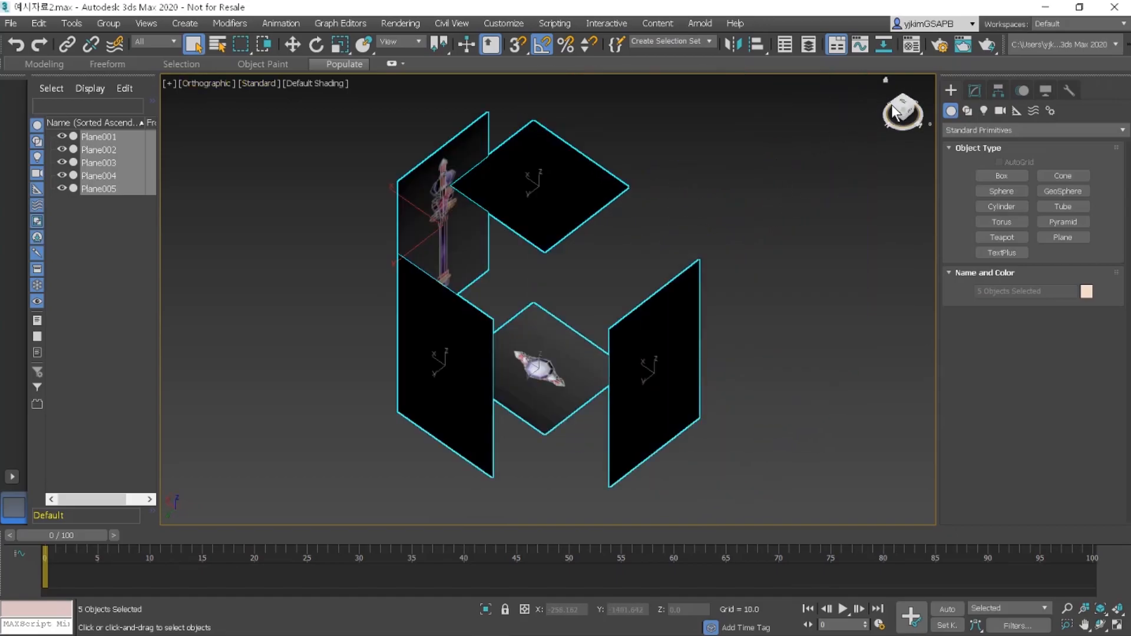
{"action": "left_click", "coordinate": [740, 217]}
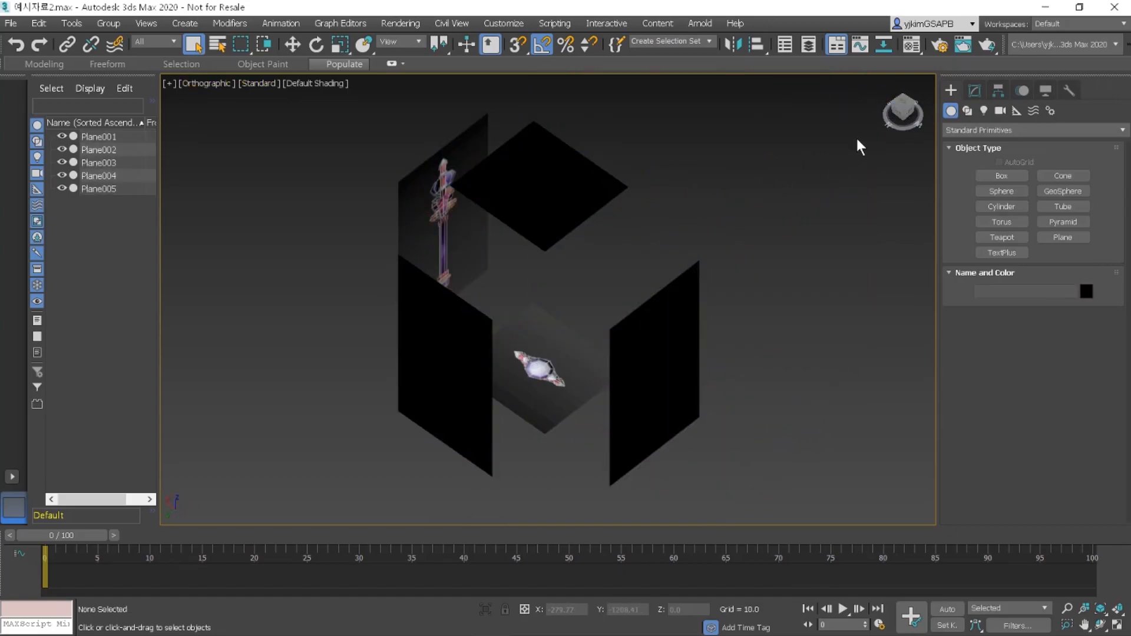
Turn on 2-Sided for the 01, 02 and 03 - Default materials carrying the front and side images.
{"action": "left_click", "coordinate": [914, 48]}
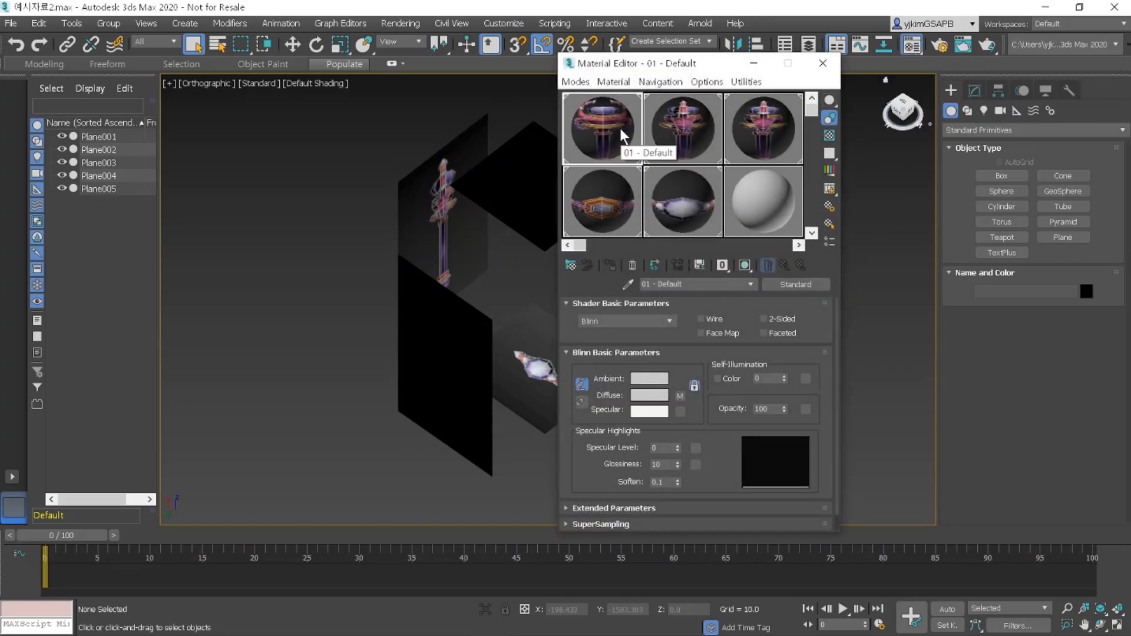
{"action": "left_click", "coordinate": [763, 318]}
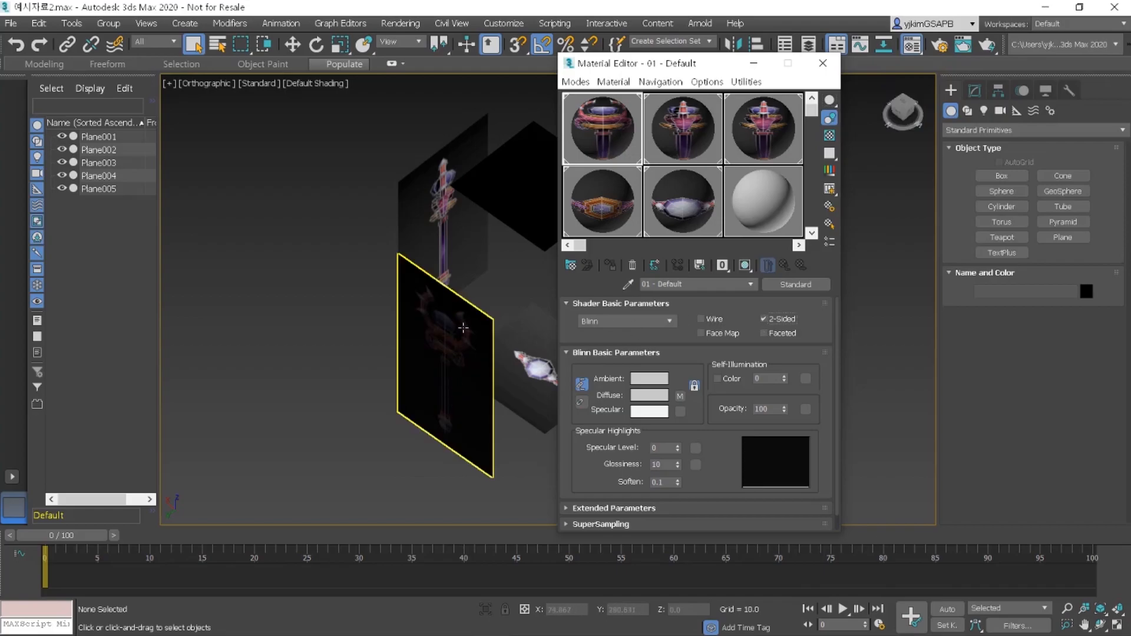
{"action": "left_click", "coordinate": [691, 136]}
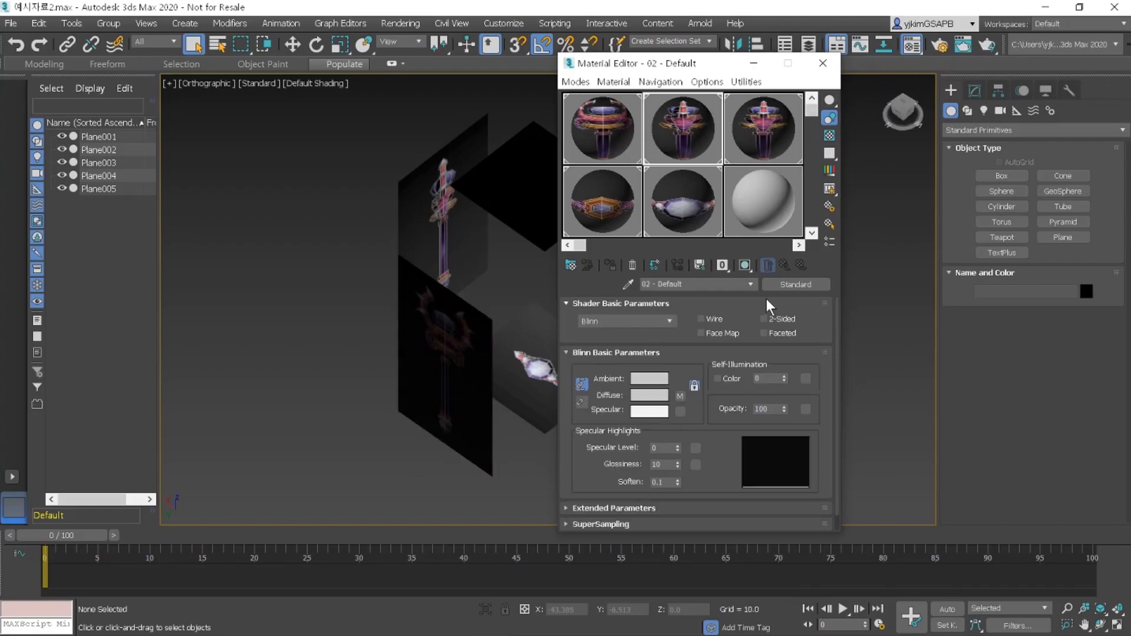
{"action": "left_click", "coordinate": [771, 132]}
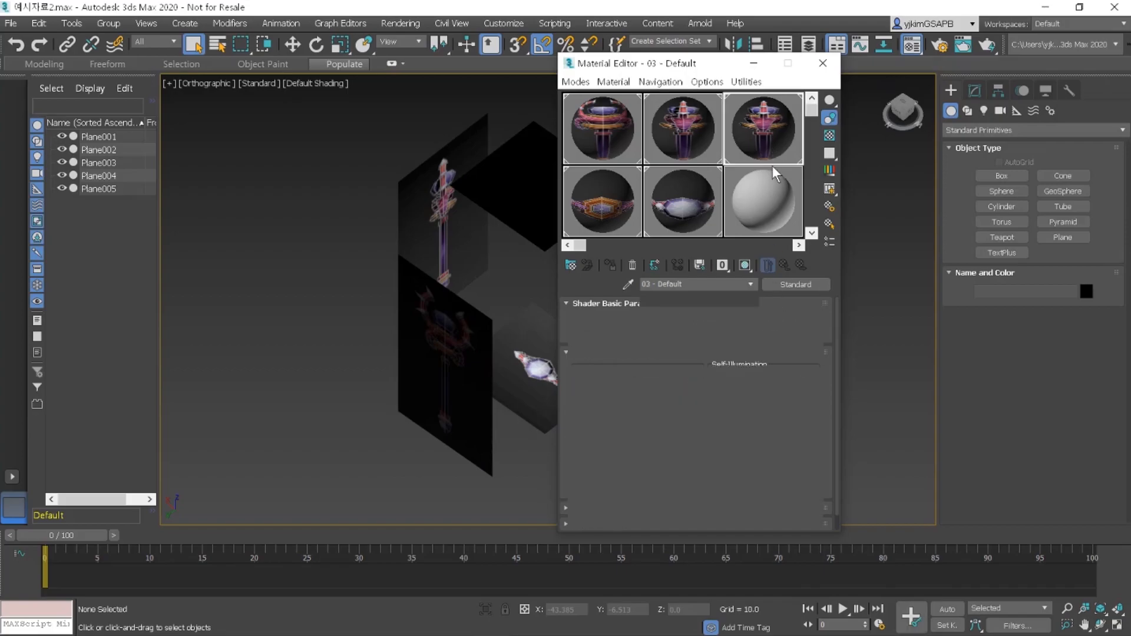
{"action": "left_click", "coordinate": [769, 323]}
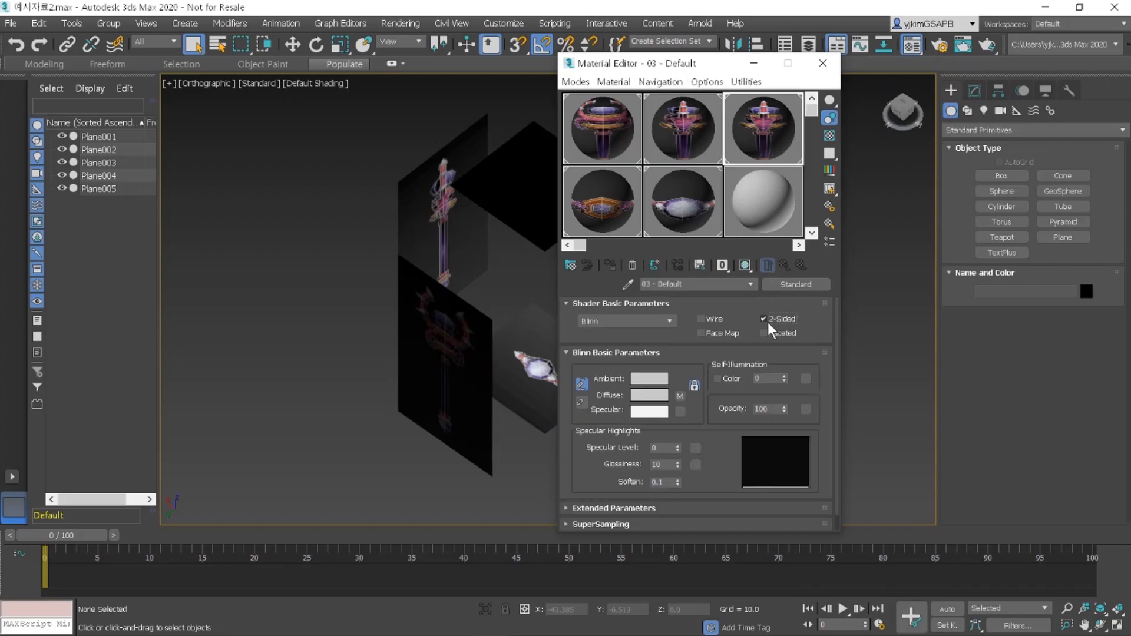
Check the diffuse bitmap of the 07 - Default material and turn on 2-Sided for that material.
{"action": "left_click", "coordinate": [606, 197]}
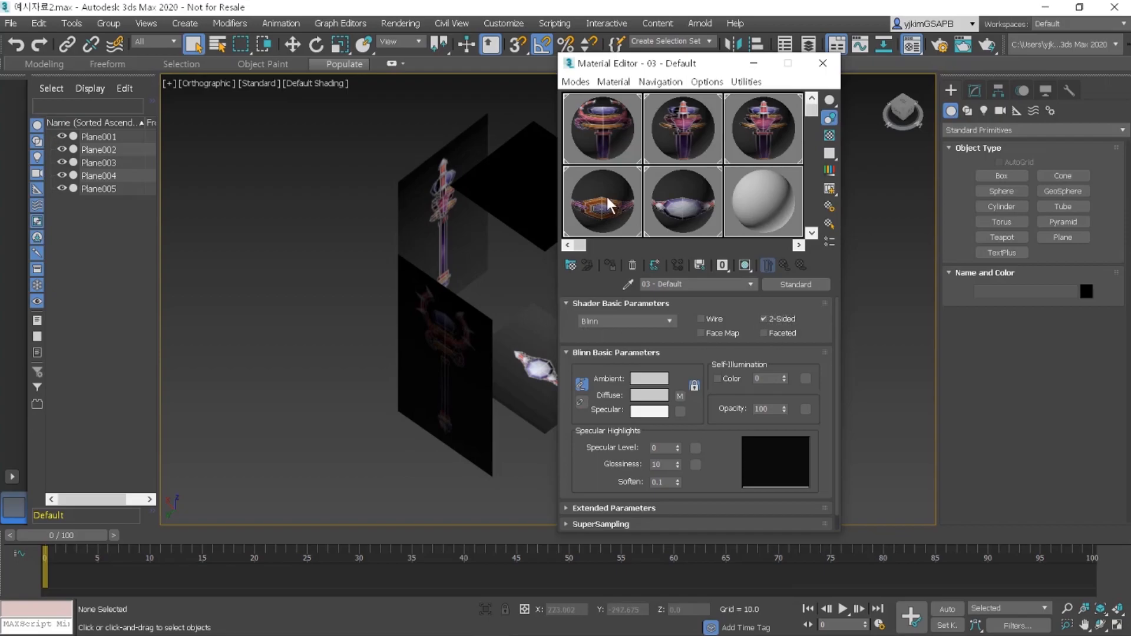
{"action": "left_click", "coordinate": [679, 395]}
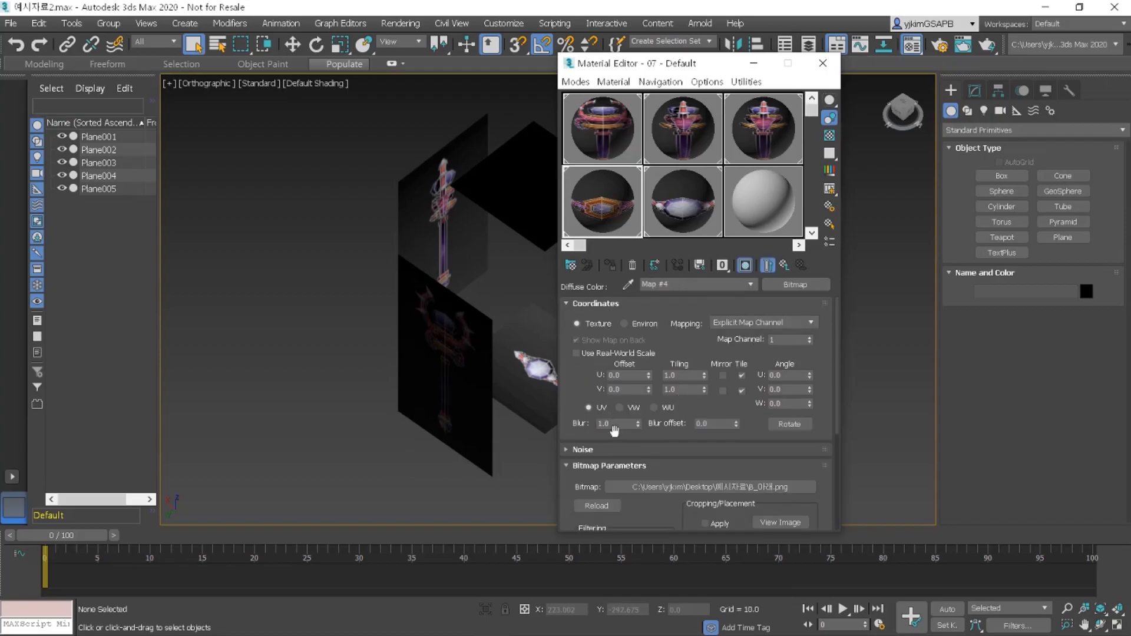
{"action": "mouse_move", "coordinate": [836, 338]}
{"action": "left_mouse_down"}
{"action": "mouse_move", "coordinate": [834, 460]}
{"action": "mouse_move", "coordinate": [839, 320]}
{"action": "left_mouse_up"}
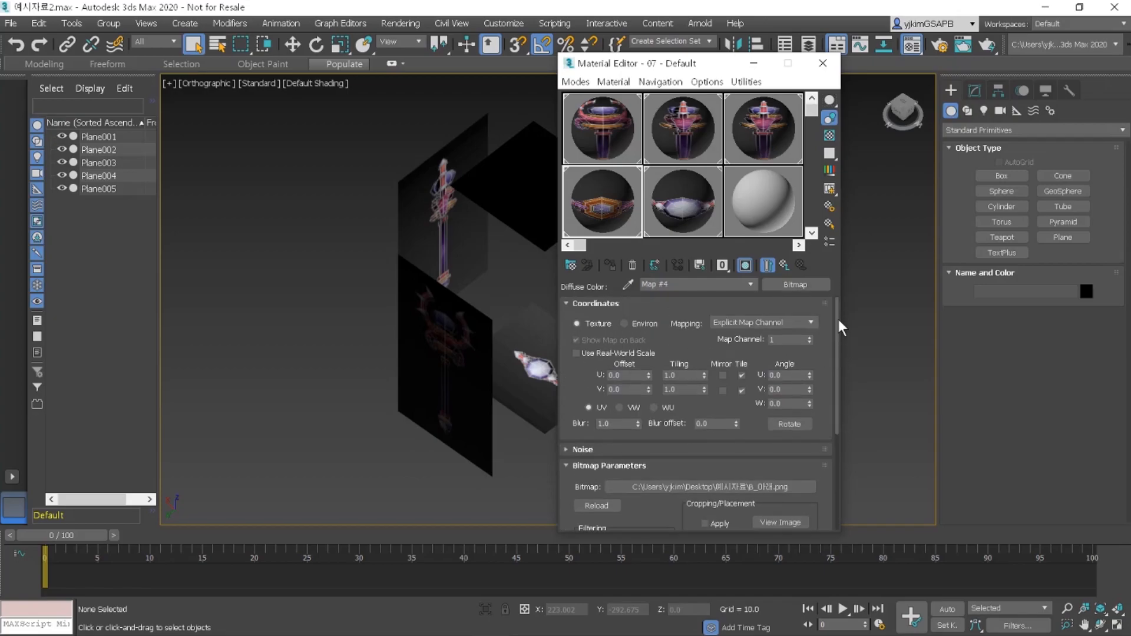
{"action": "left_click", "coordinate": [785, 265]}
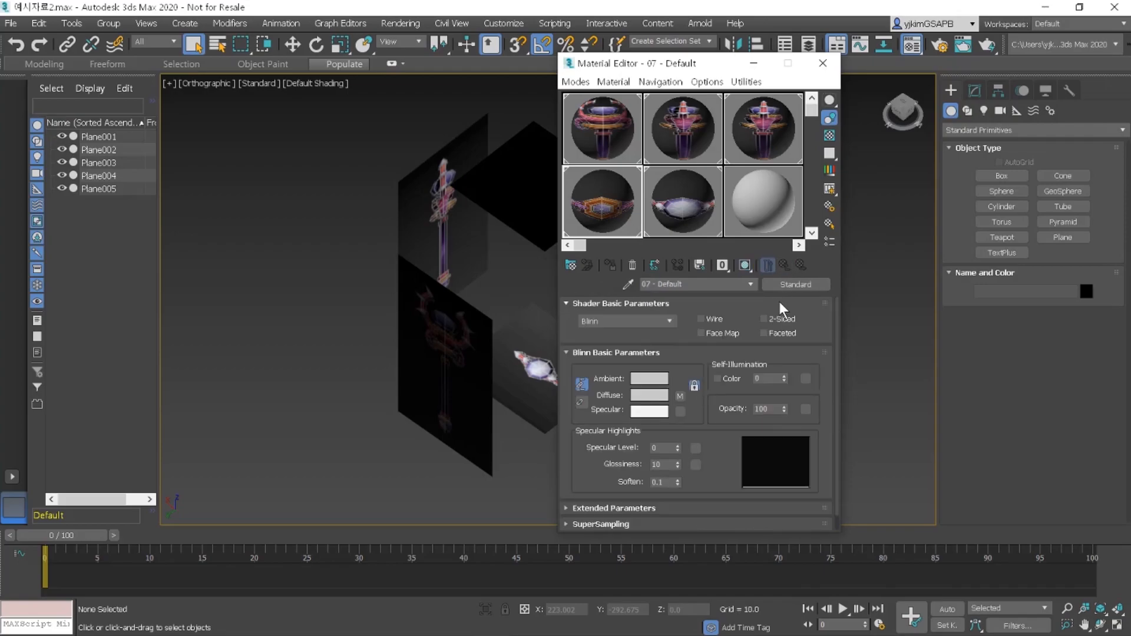
{"action": "left_click", "coordinate": [770, 323]}
Check the diffuse bitmap of the 08 - Default material, make it 2-Sided, and close the Material Editor.
{"action": "left_click", "coordinate": [705, 215]}
{"action": "left_click", "coordinate": [679, 397]}
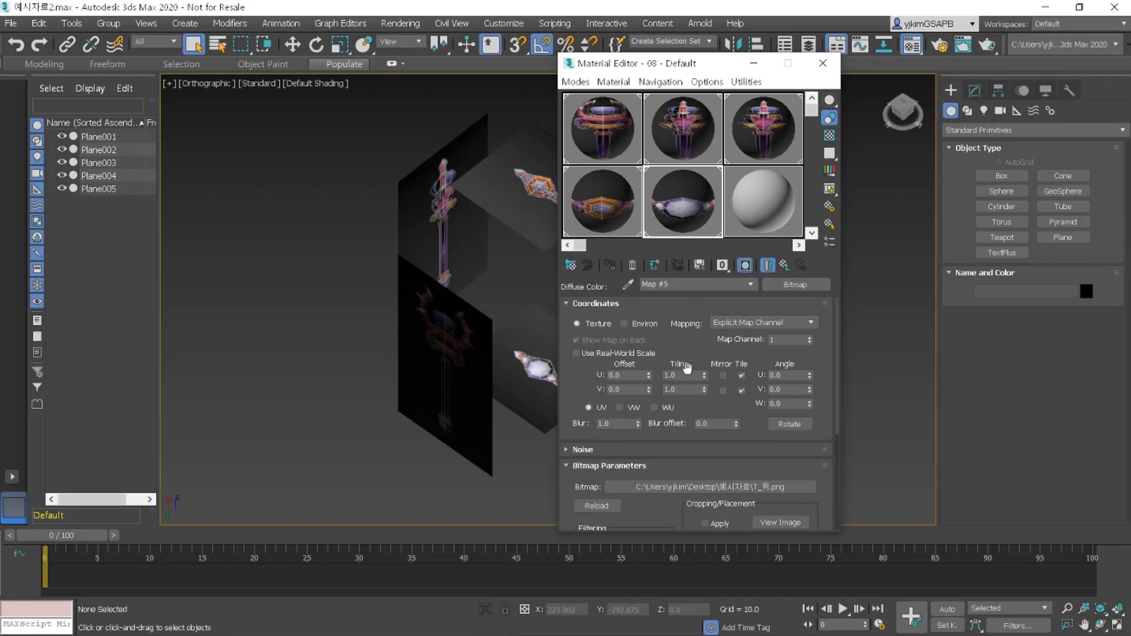
{"action": "left_click", "coordinate": [783, 265]}
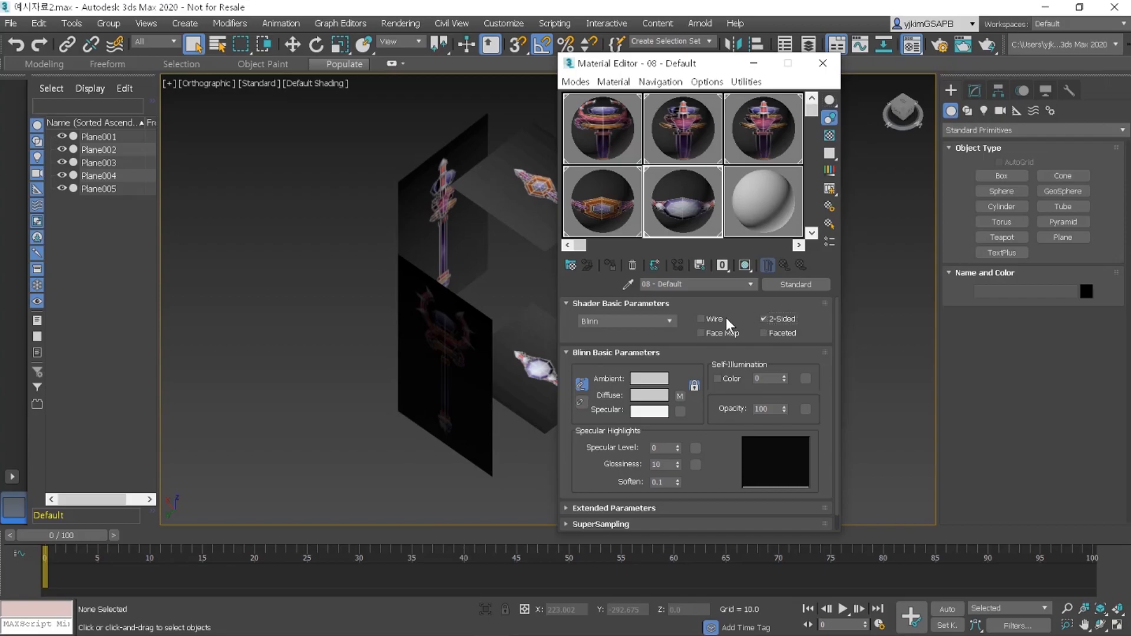
{"action": "left_click", "coordinate": [830, 66]}
Enable Backface Cull in the object properties of Plane005, the uppermost horizontal plane.
{"action": "left_click_drag", "start_coordinate": [362, 151], "coordinate": [700, 451]}
{"action": "left_click_drag", "start_coordinate": [906, 112], "coordinate": [741, 112]}
{"action": "left_click", "coordinate": [757, 222]}
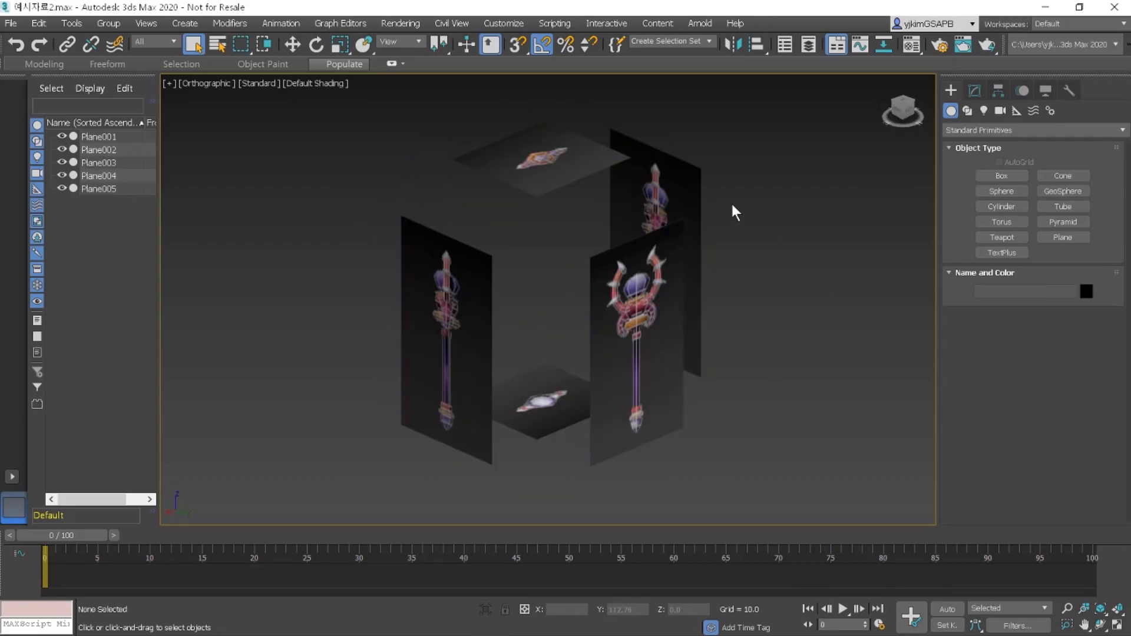
{"action": "left_click", "coordinate": [592, 160]}
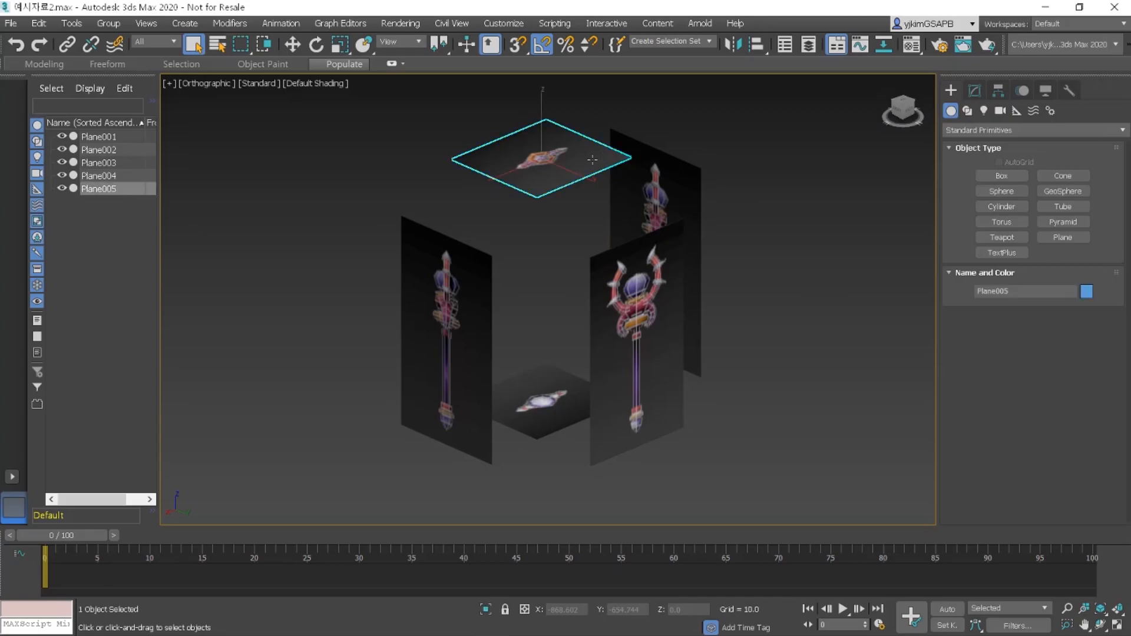
{"action": "right_click", "coordinate": [592, 159]}
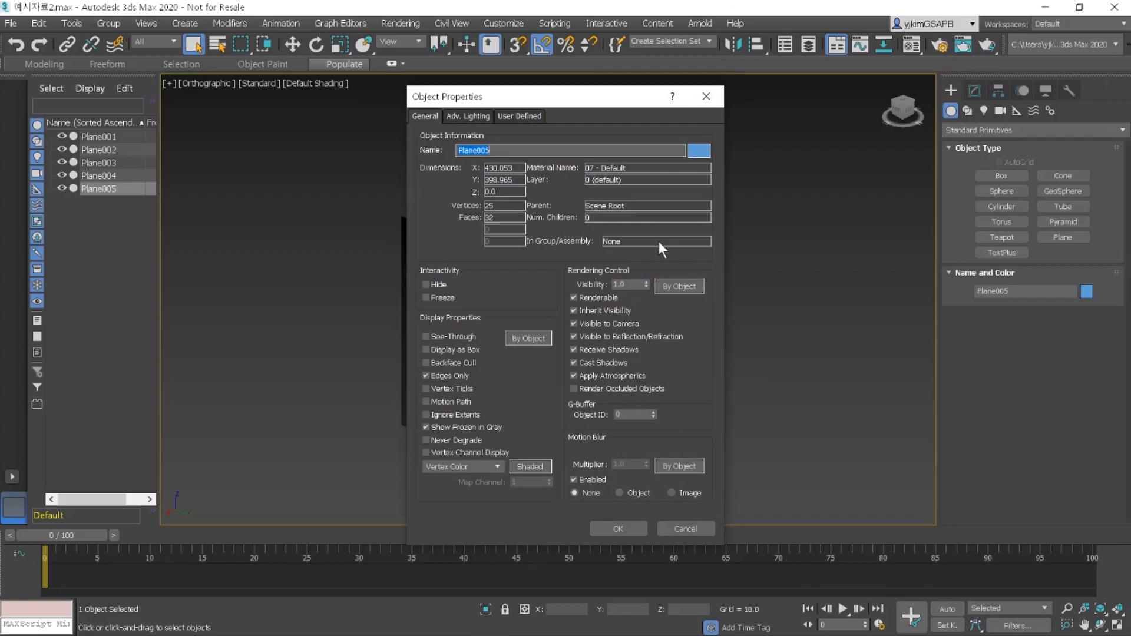
{"action": "left_click", "coordinate": [461, 364]}
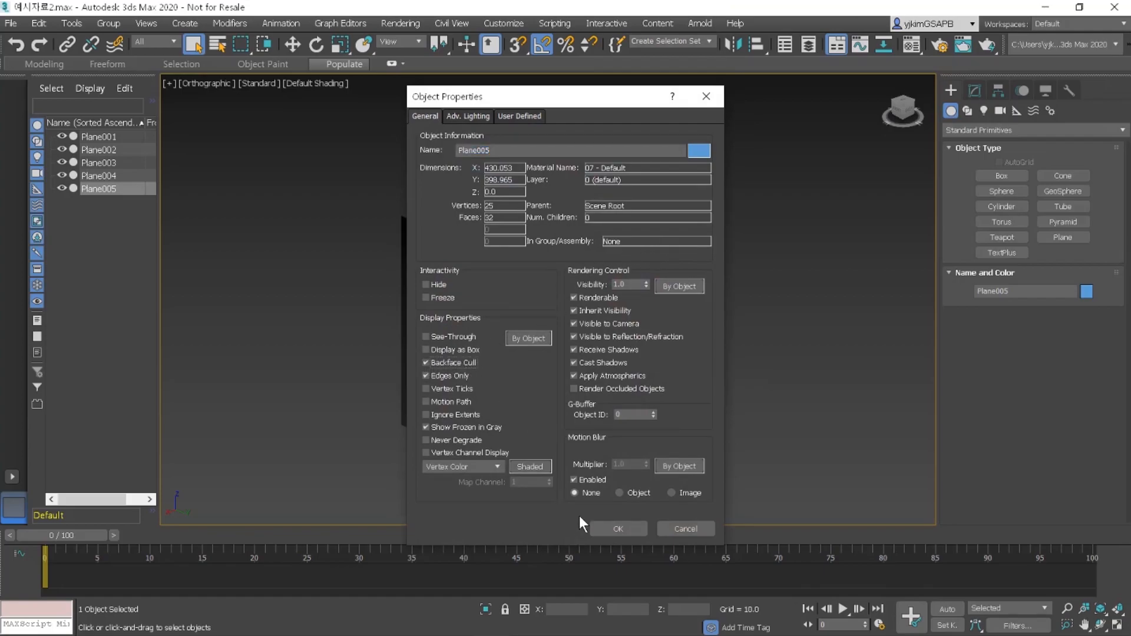
{"action": "left_click", "coordinate": [606, 525]}
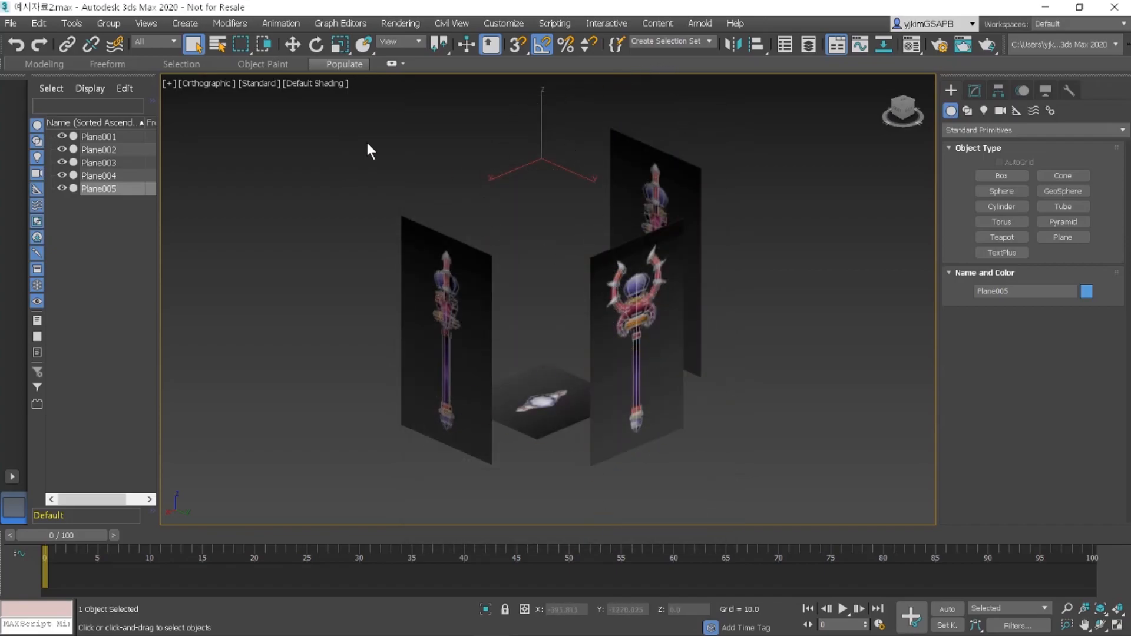
Enable Backface Cull in the object properties of the four remaining planes, Plane001 to Plane004.
{"action": "left_click_drag", "start_coordinate": [612, 400], "coordinate": [748, 468]}
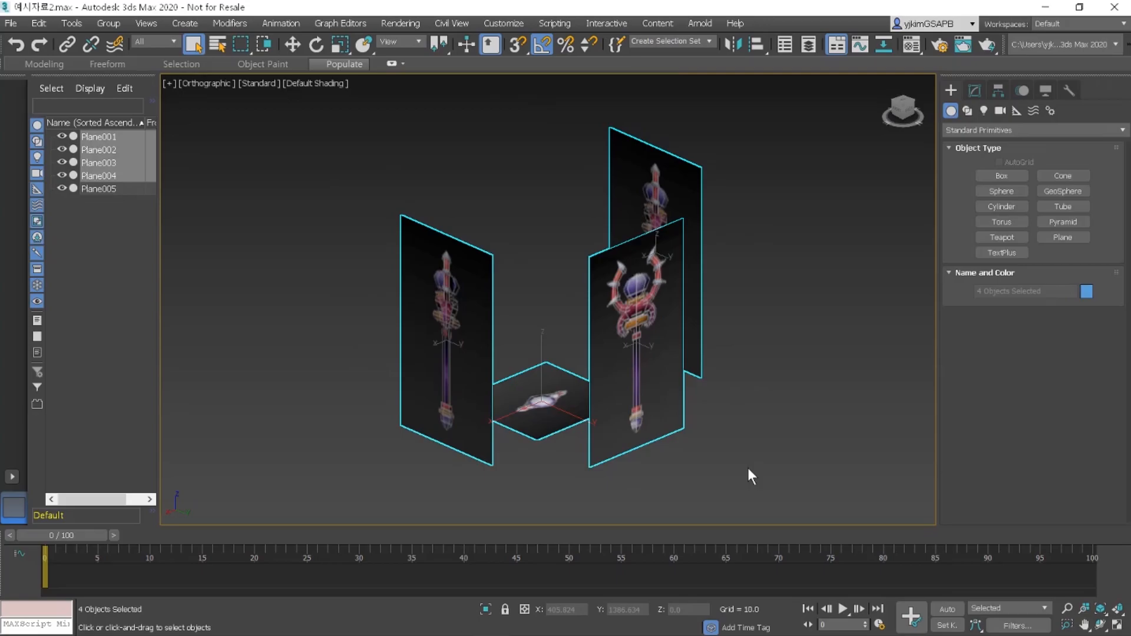
{"action": "right_click", "coordinate": [668, 253]}
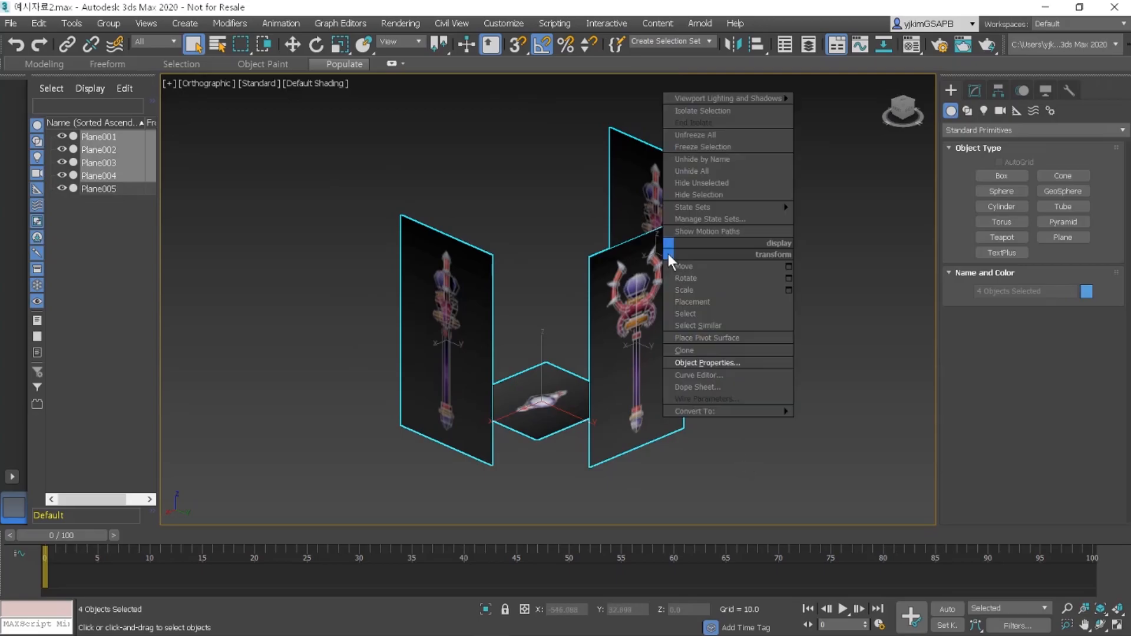
{"action": "left_click", "coordinate": [720, 363]}
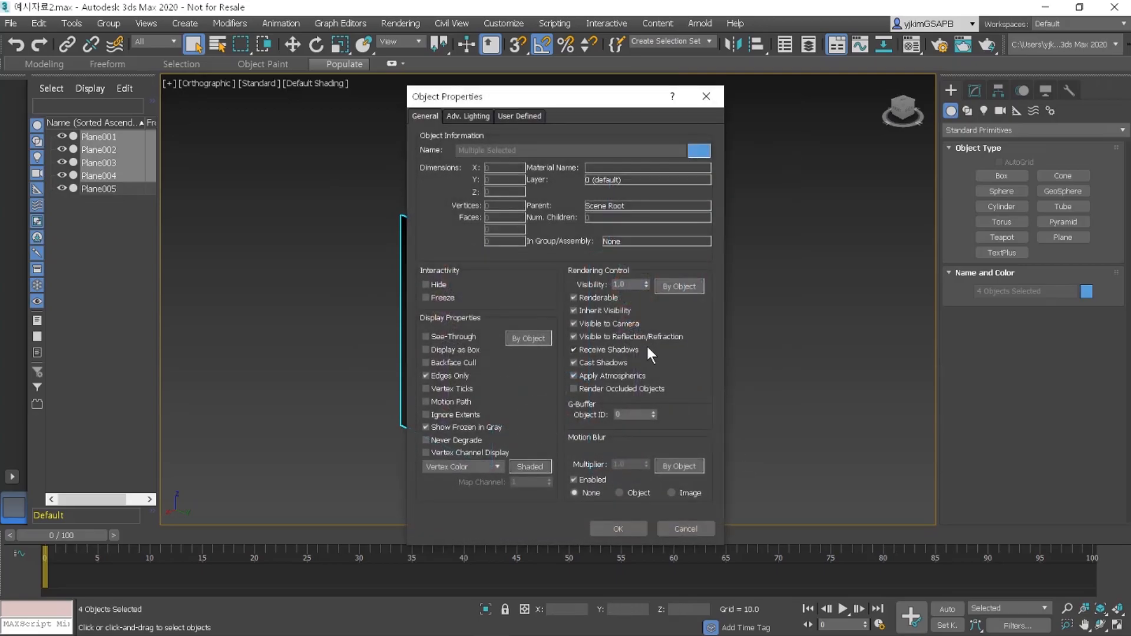
{"action": "left_click", "coordinate": [474, 362]}
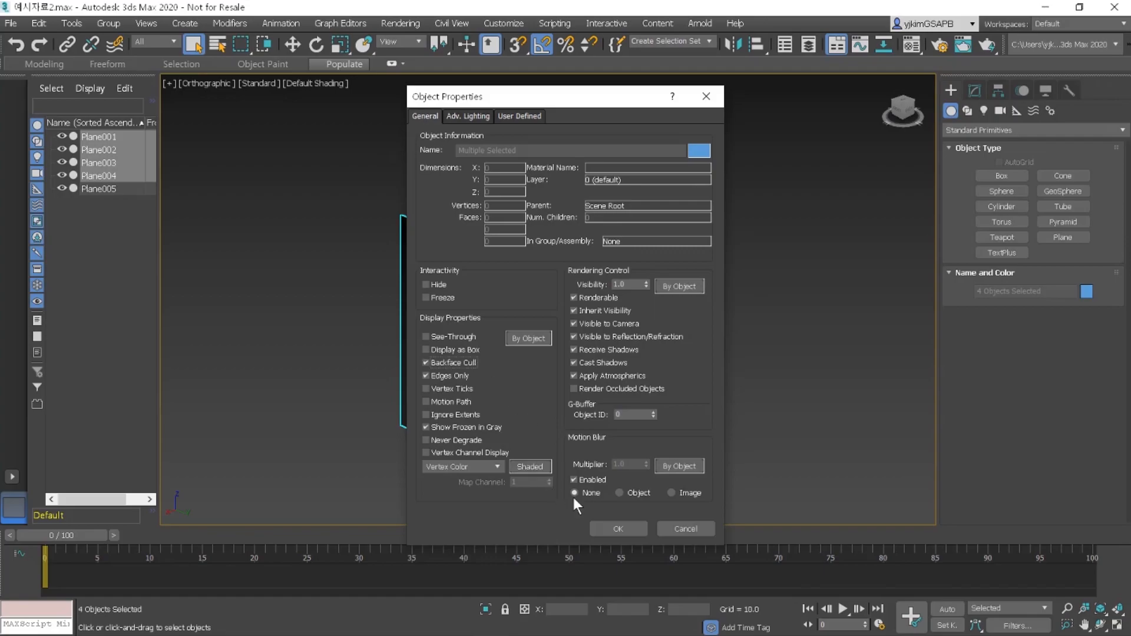
{"action": "left_click", "coordinate": [618, 528]}
{"action": "left_click", "coordinate": [886, 202]}
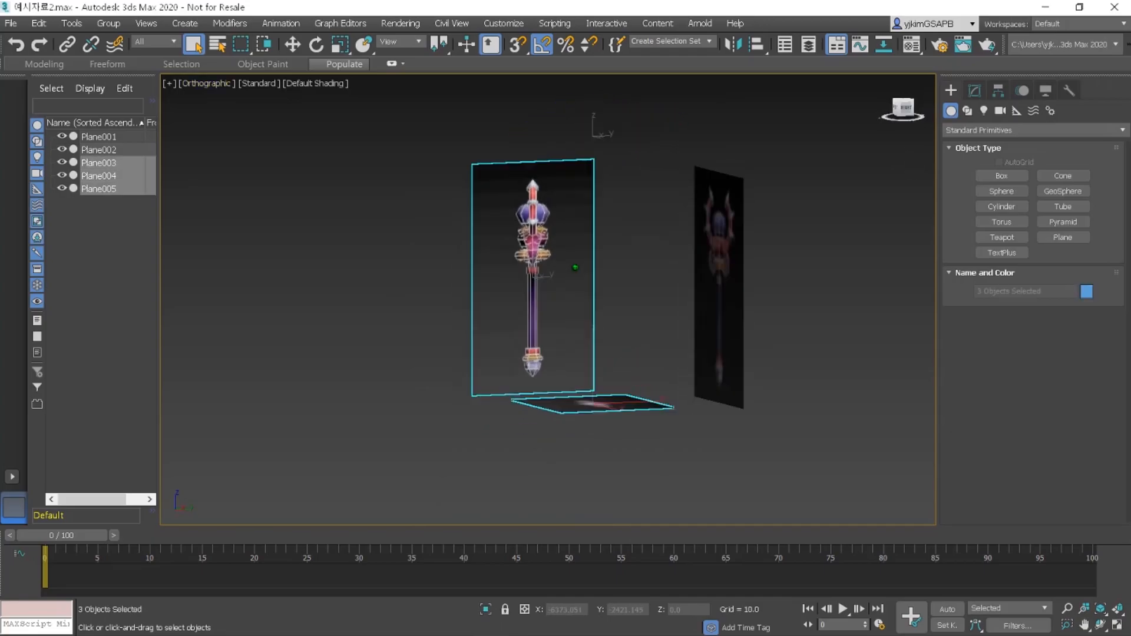
Examine the backface-culled image planes from several sides, from the front and from a corner.
{"action": "mouse_move", "coordinate": [575, 267]}
{"action": "middle_mouse_down", "text": "alt"}
{"action": "mouse_move", "coordinate": [574, 318]}
{"action": "mouse_move", "coordinate": [555, 286]}
{"action": "mouse_move", "coordinate": [555, 300]}
{"action": "mouse_move", "coordinate": [632, 351]}
{"action": "mouse_move", "coordinate": [580, 285]}
{"action": "middle_mouse_up", "text": "alt"}
{"action": "middle_click_drag", "start_coordinate": [389, 259], "coordinate": [497, 247], "text": "alt"}
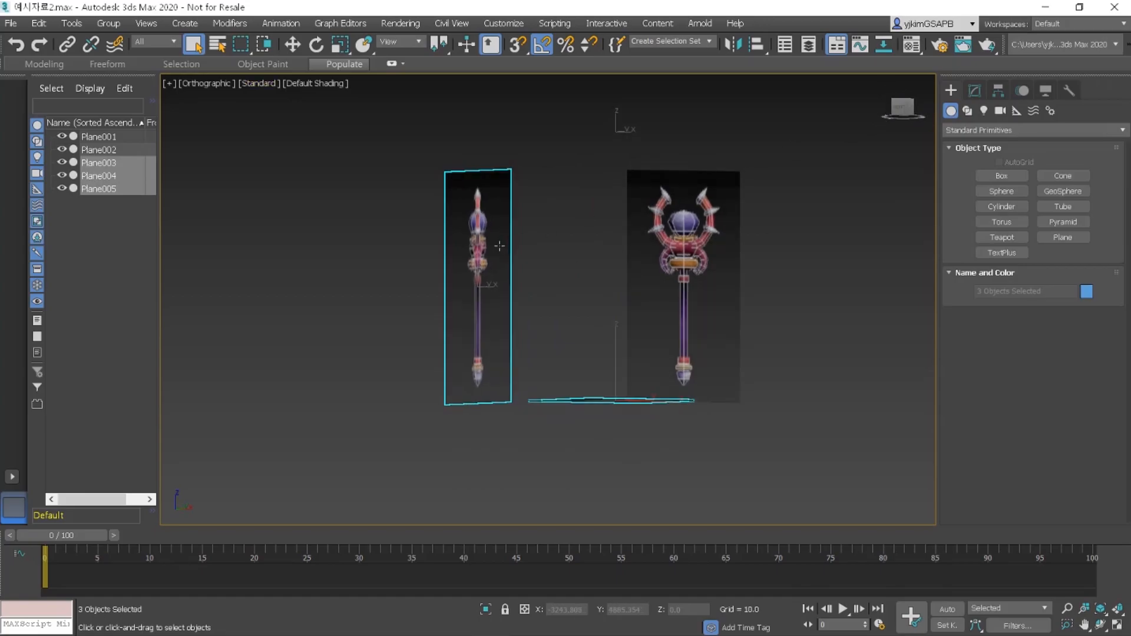
{"action": "key", "text": "f"}
{"action": "key", "text": "z"}
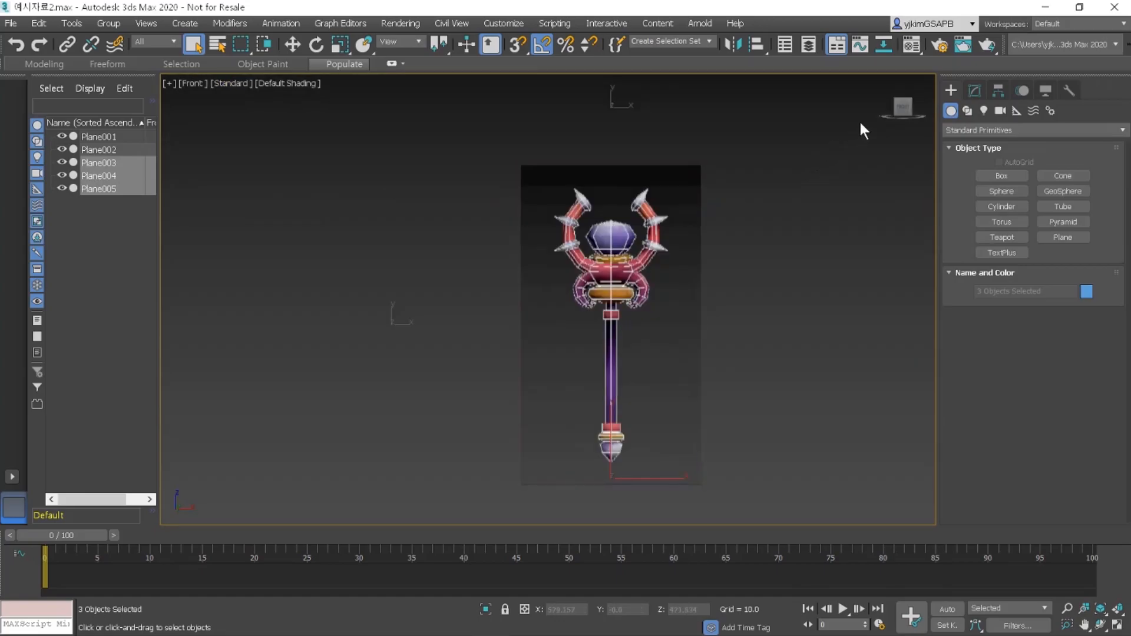
{"action": "left_click", "coordinate": [897, 102]}
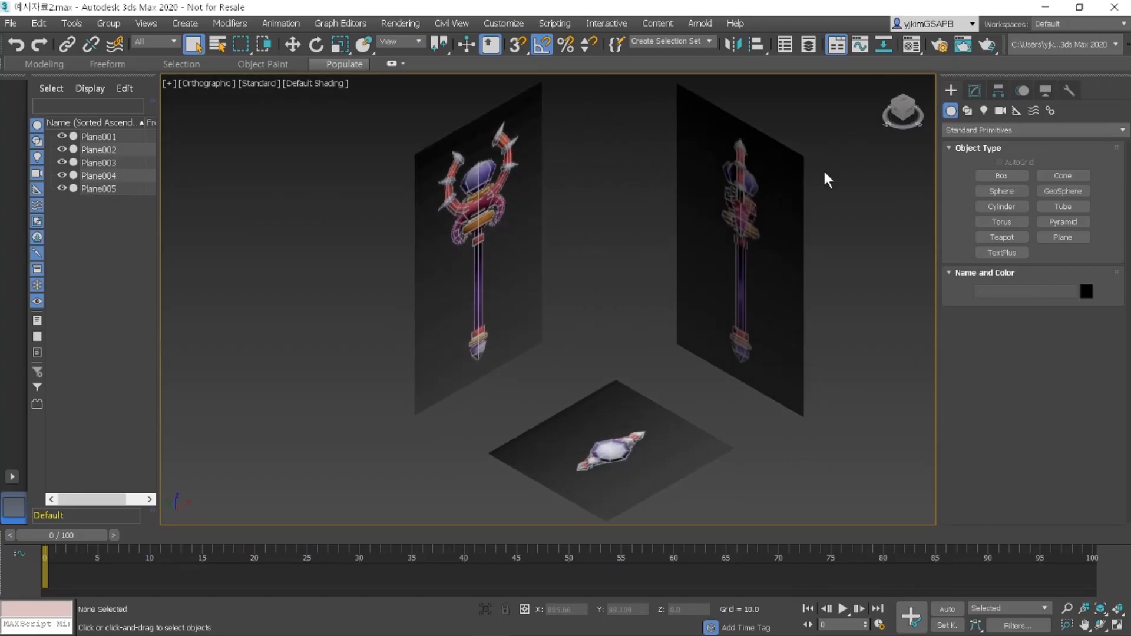
{"action": "left_click_drag", "start_coordinate": [897, 111], "coordinate": [903, 105]}
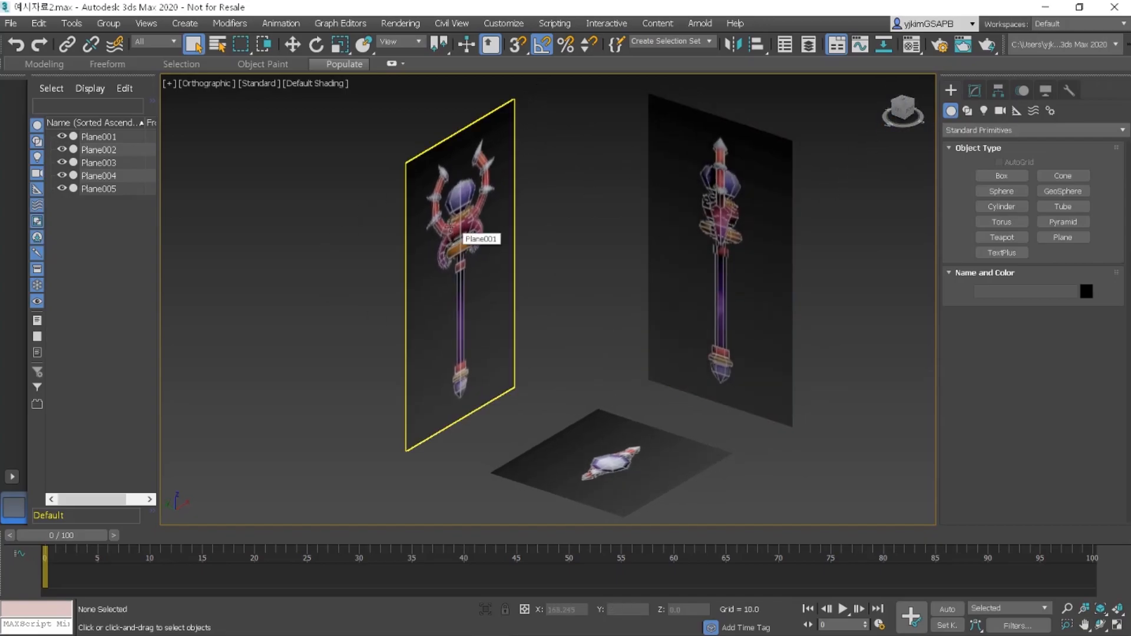
Try rotating Plane001, the plane with the front staff image, and undo the change.
{"action": "left_click", "coordinate": [427, 206]}
{"action": "left_click", "coordinate": [736, 247]}
{"action": "left_click", "coordinate": [484, 254]}
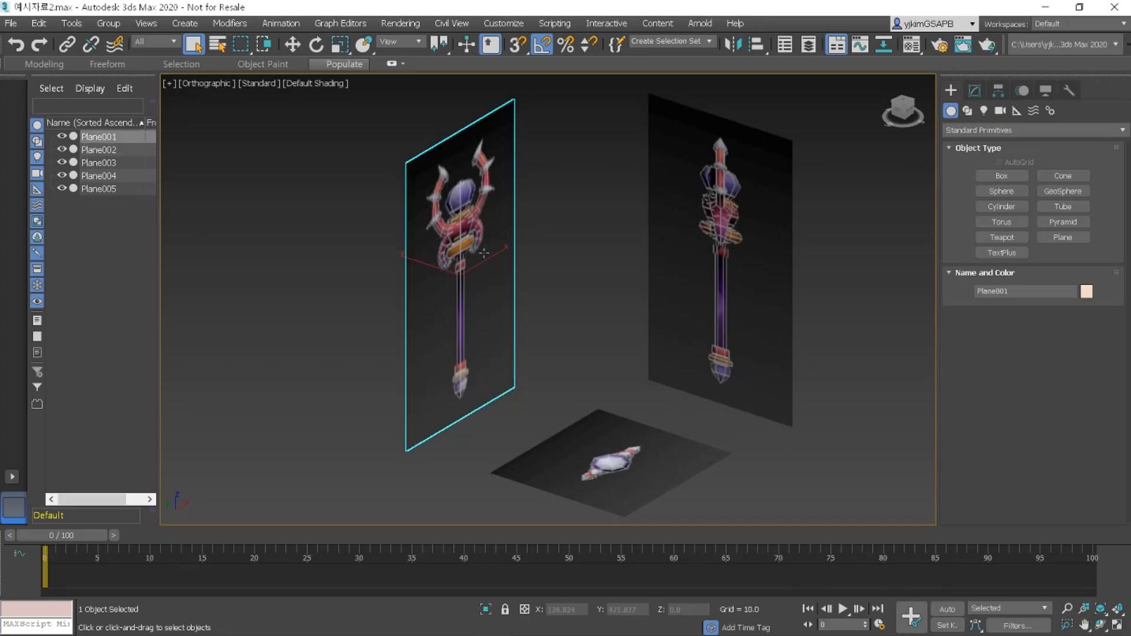
{"action": "key", "text": "e"}
{"action": "mouse_move", "coordinate": [507, 272]}
{"action": "left_mouse_down"}
{"action": "mouse_move", "coordinate": [462, 346]}
{"action": "mouse_move", "coordinate": [513, 251]}
{"action": "left_mouse_up"}
{"action": "key", "text": "w"}
{"action": "key", "text": "ctrl+z"}
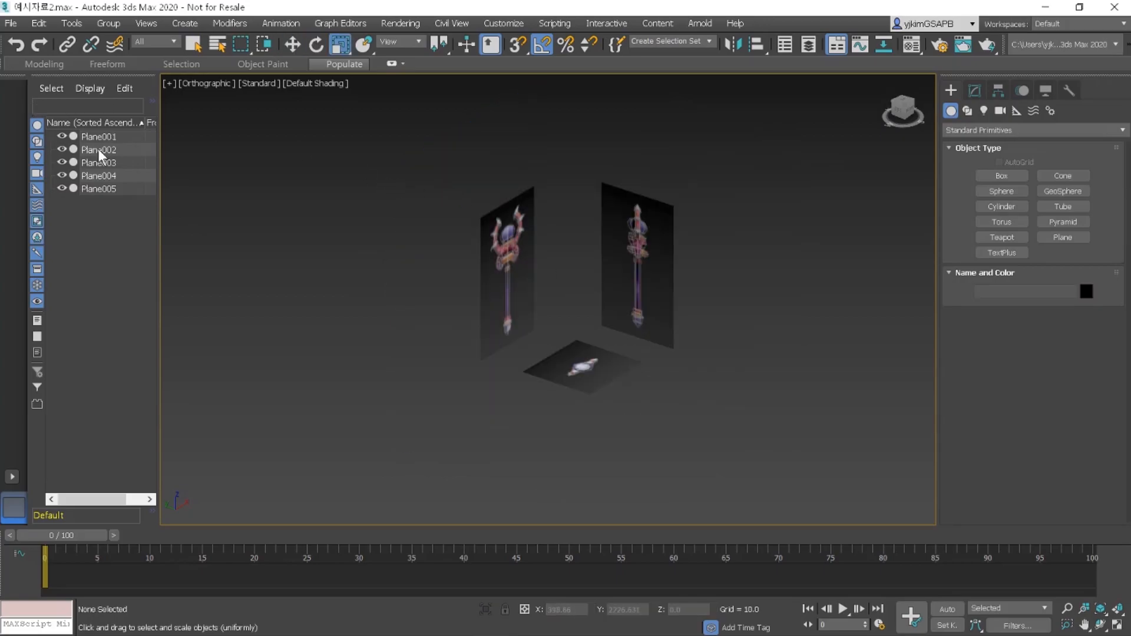
Turn off Show Frozen in Gray in the object properties of all five planes and freeze them.
{"action": "left_click_drag", "start_coordinate": [416, 116], "coordinate": [783, 462]}
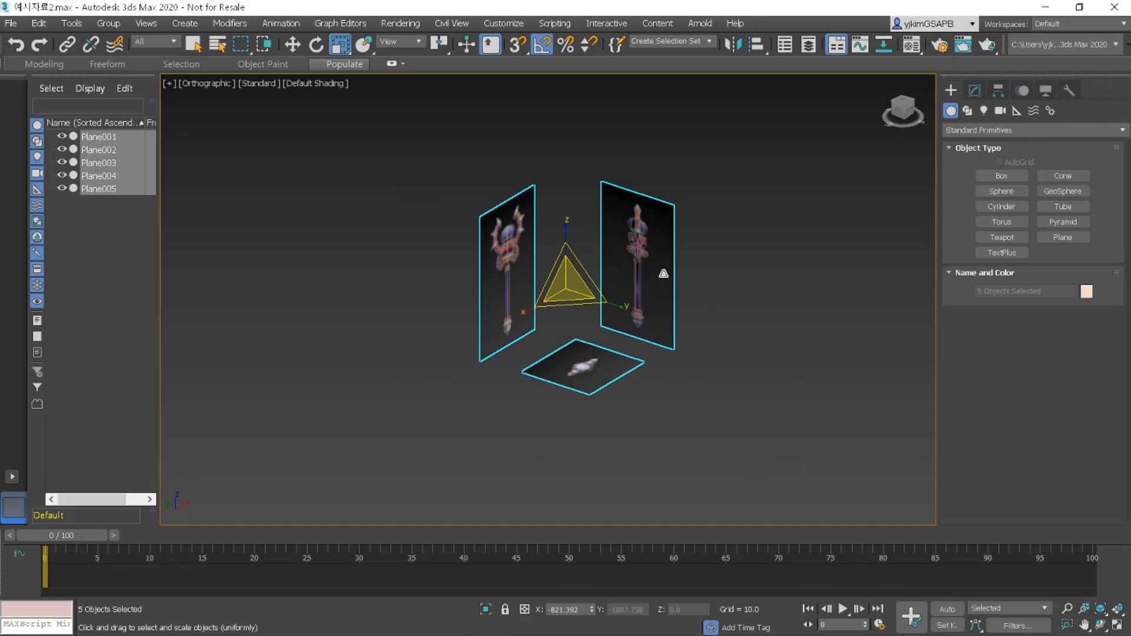
{"action": "right_click", "coordinate": [653, 272]}
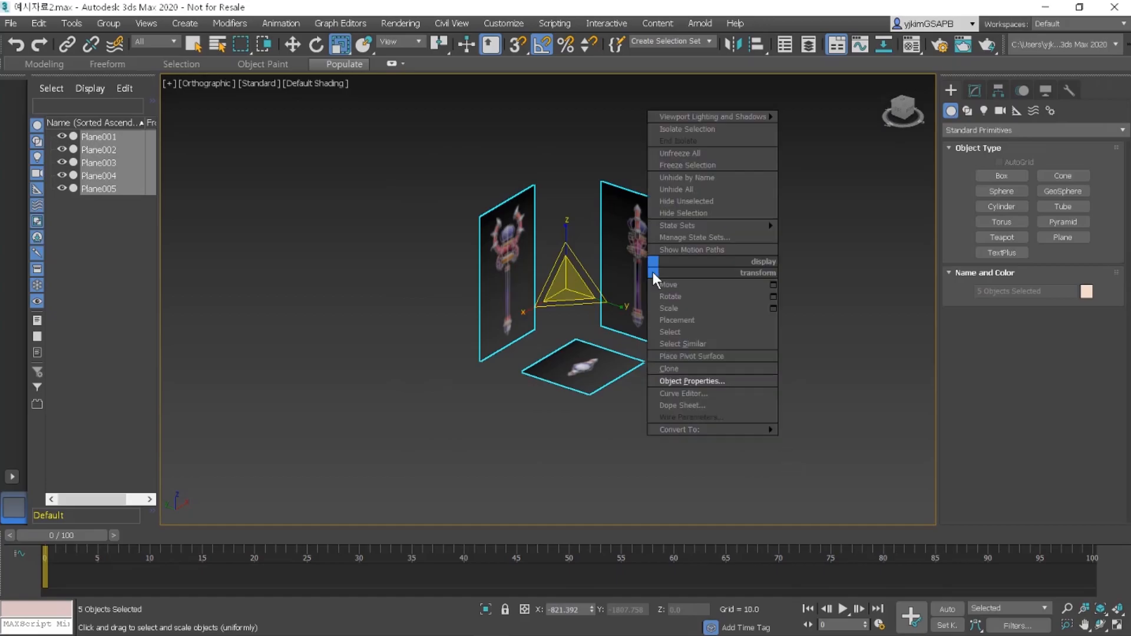
{"action": "left_click", "coordinate": [741, 382]}
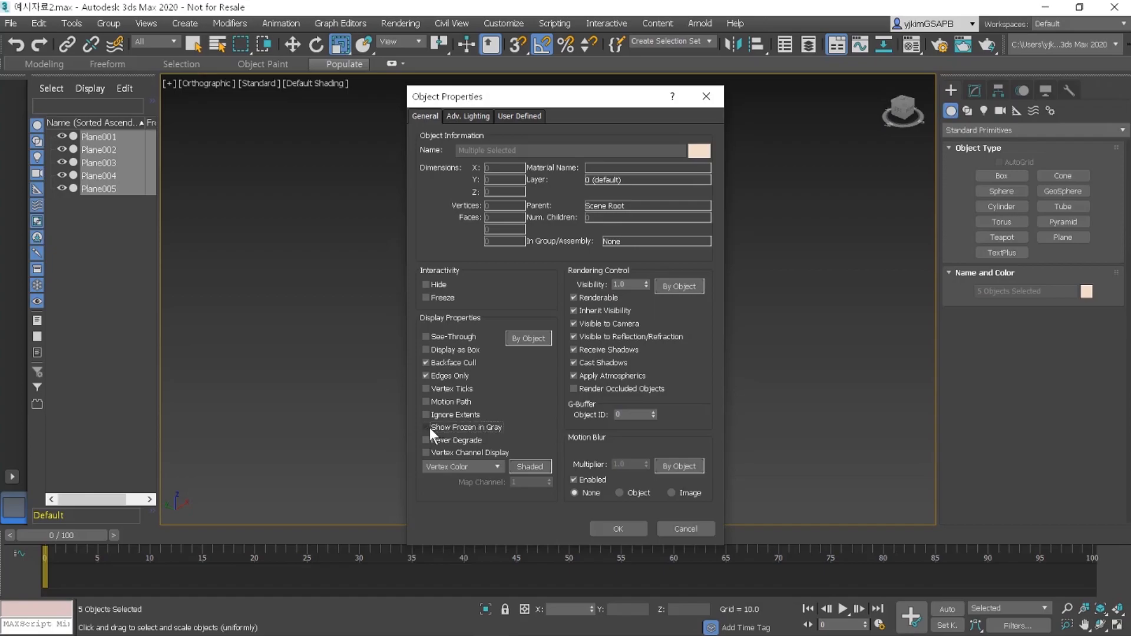
{"action": "left_click", "coordinate": [615, 526]}
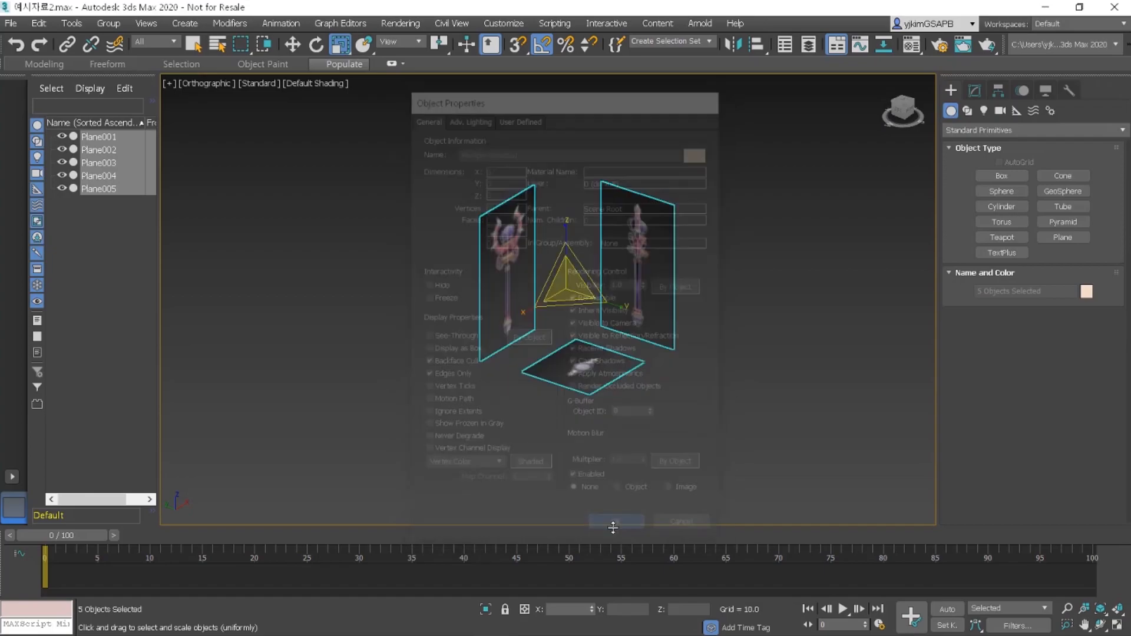
{"action": "right_click", "coordinate": [607, 280]}
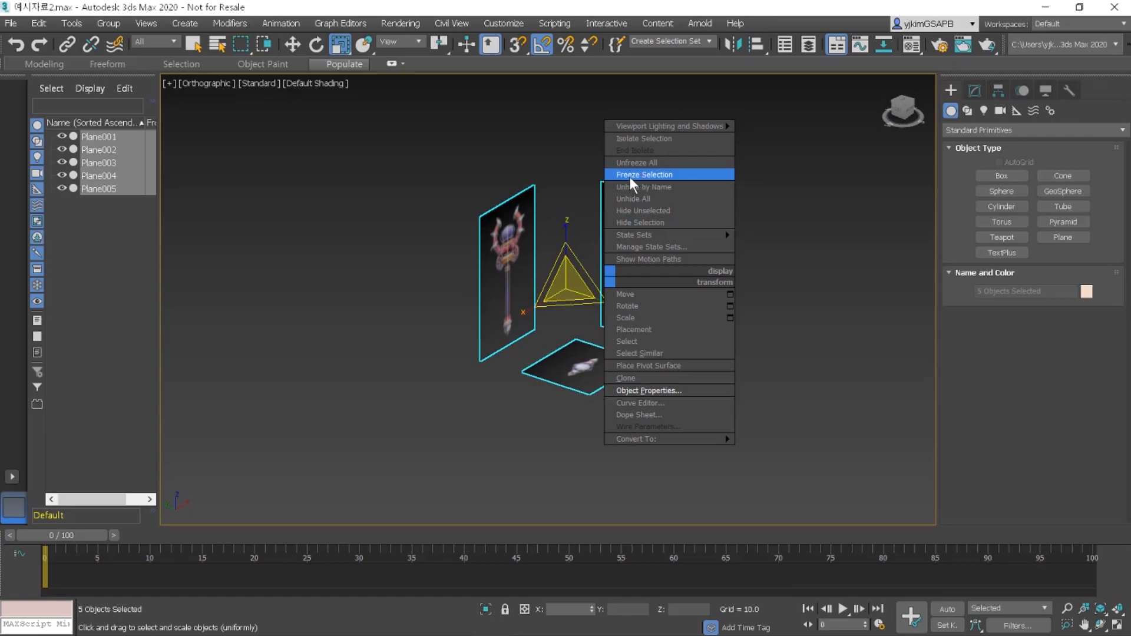
{"action": "left_click", "coordinate": [687, 177]}
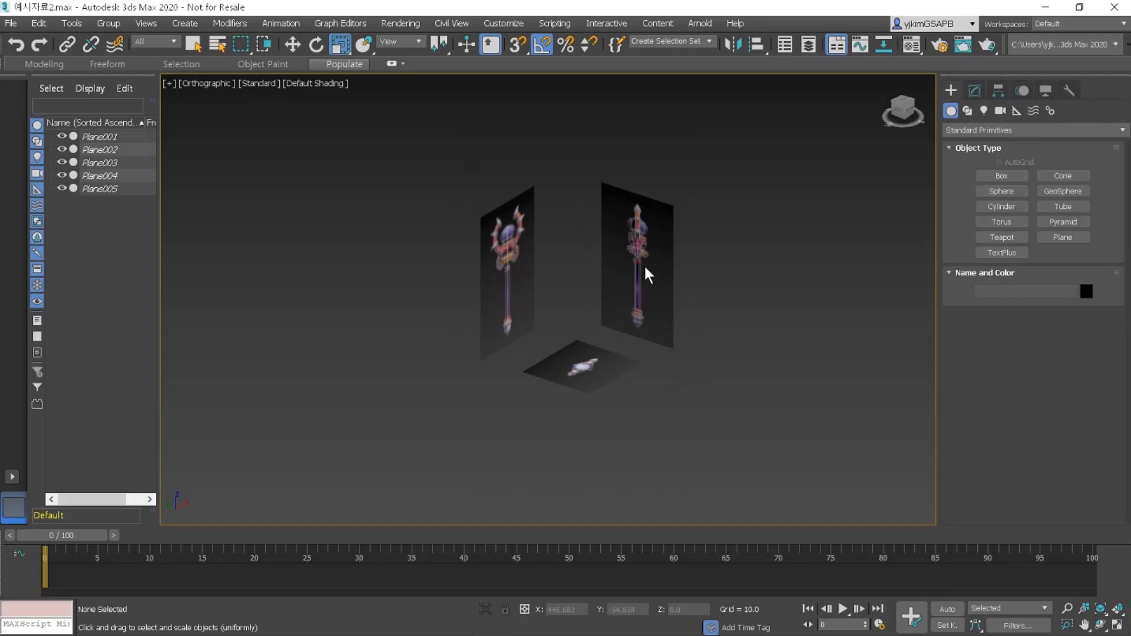
Try to select the frozen image planes in the viewport and unfreeze all objects.
{"action": "scroll", "coordinate": [641, 243], "scroll_direction": "up", "scroll_amount": 5}
{"action": "middle_click_drag", "start_coordinate": [641, 243], "coordinate": [825, 138], "text": "alt"}
{"action": "left_click_drag", "start_coordinate": [496, 202], "coordinate": [724, 394]}
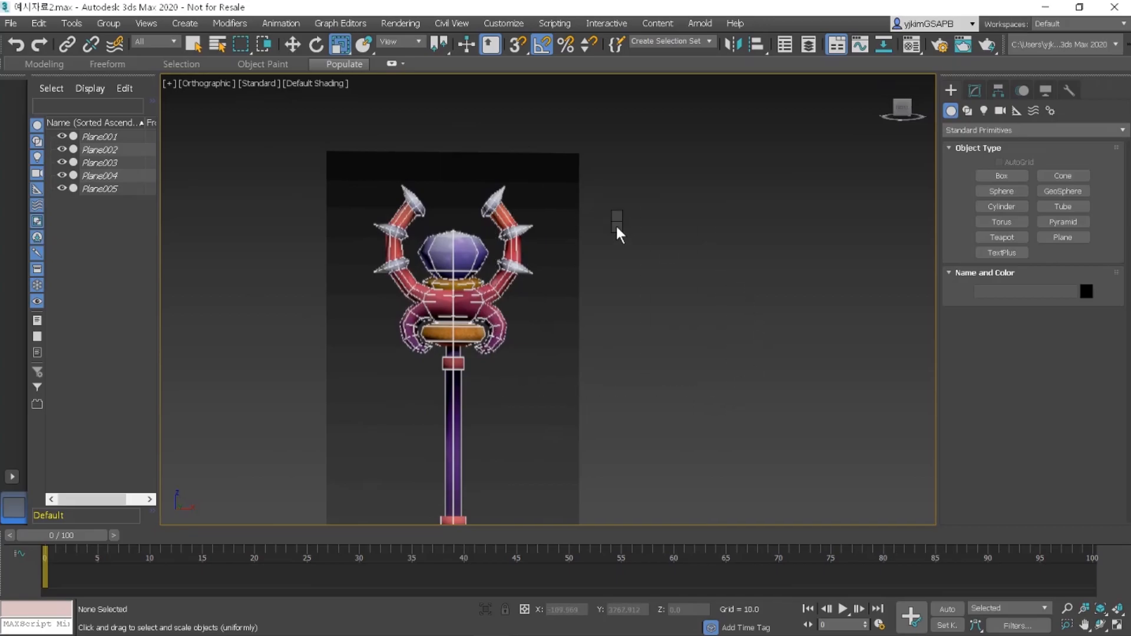
{"action": "right_click", "coordinate": [616, 230]}
{"action": "left_click", "coordinate": [678, 120]}
Select all five unfrozen reference planes in the corner view and freeze them again.
{"action": "scroll", "coordinate": [677, 224], "scroll_direction": "down", "scroll_amount": 4}
{"action": "left_click_drag", "start_coordinate": [376, 206], "coordinate": [795, 463]}
{"action": "left_click", "coordinate": [901, 108]}
{"action": "left_click", "coordinate": [659, 237]}
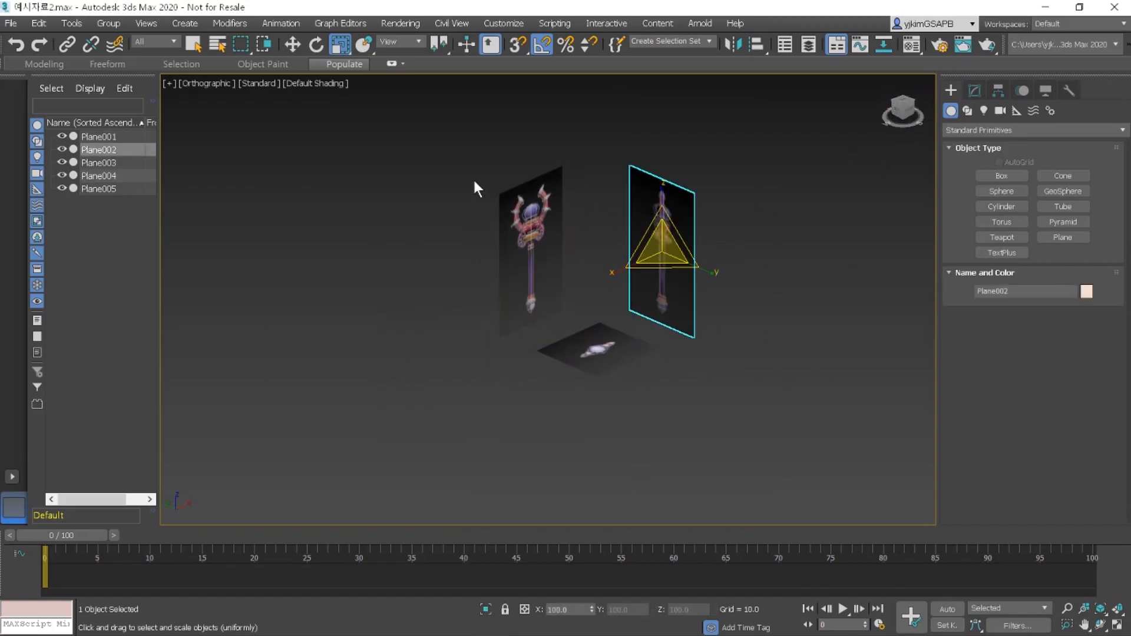
{"action": "left_click_drag", "start_coordinate": [776, 488], "coordinate": [782, 491]}
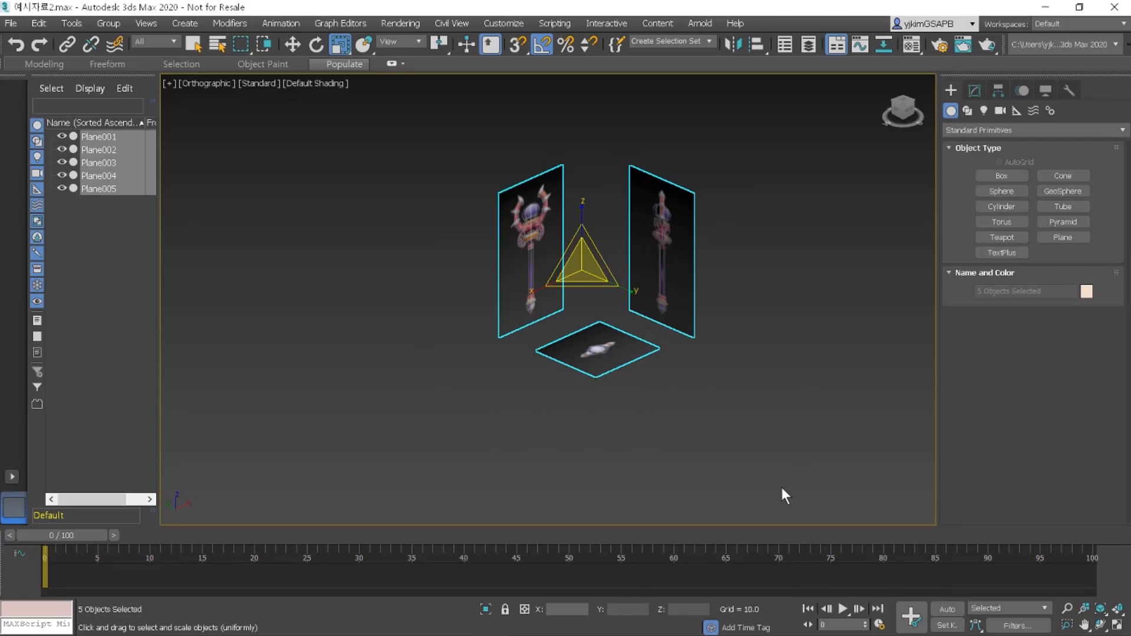
{"action": "right_click", "coordinate": [679, 251]}
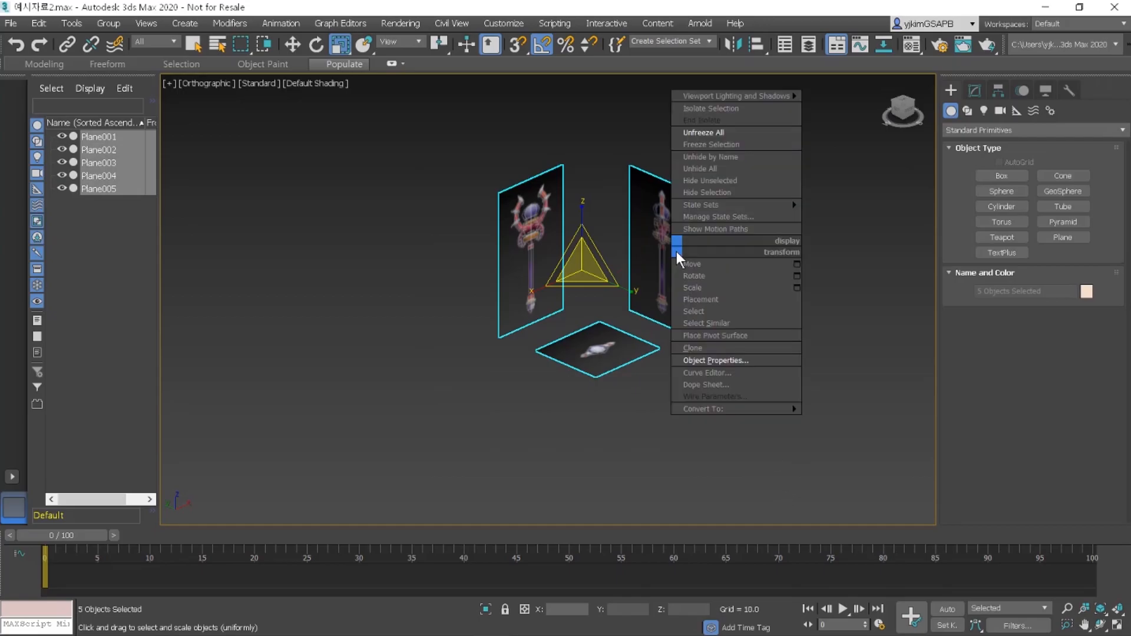
{"action": "left_click", "coordinate": [739, 144]}
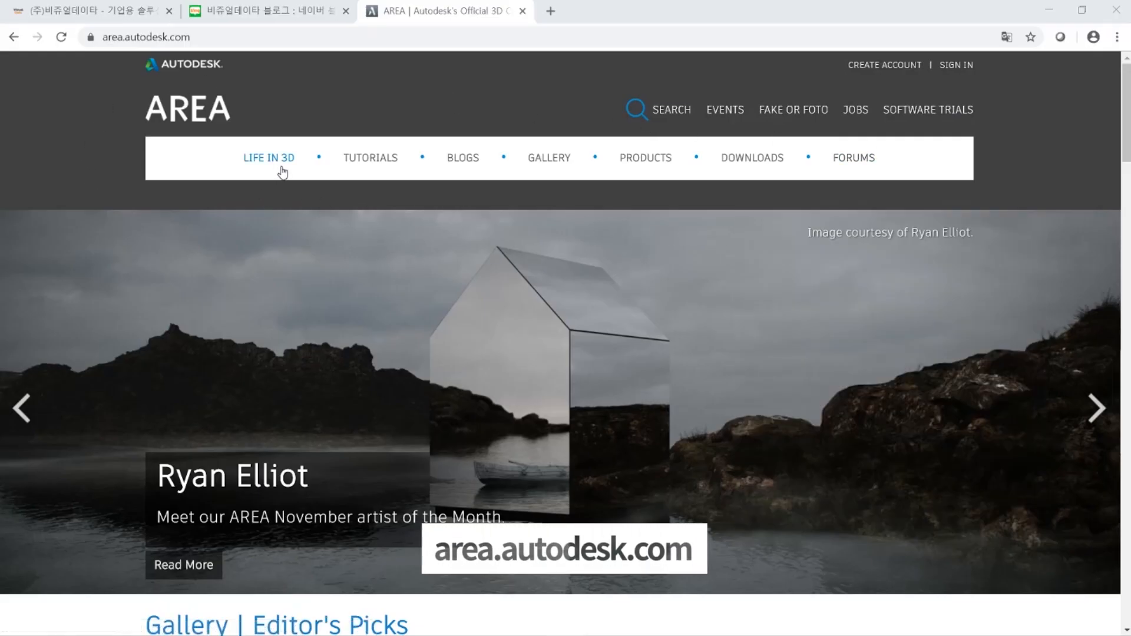
Switch to the browser and look through the Tutorials page of Autodesk's AREA website.
{"action": "left_click", "coordinate": [357, 160]}
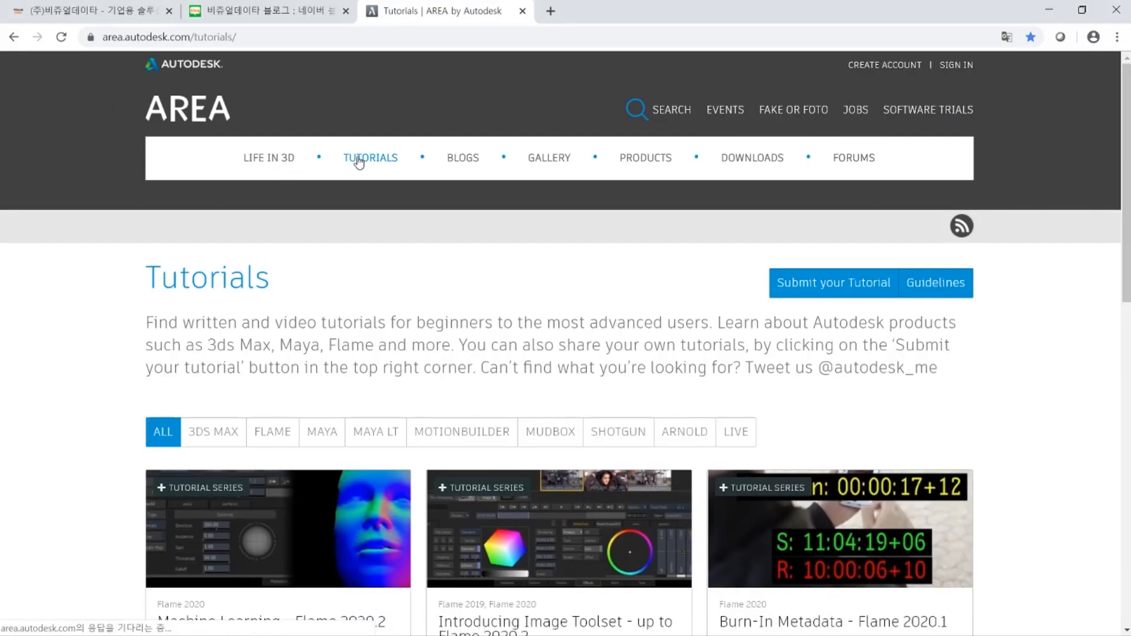
{"action": "scroll", "coordinate": [303, 242], "scroll_direction": "down", "scroll_amount": 5}
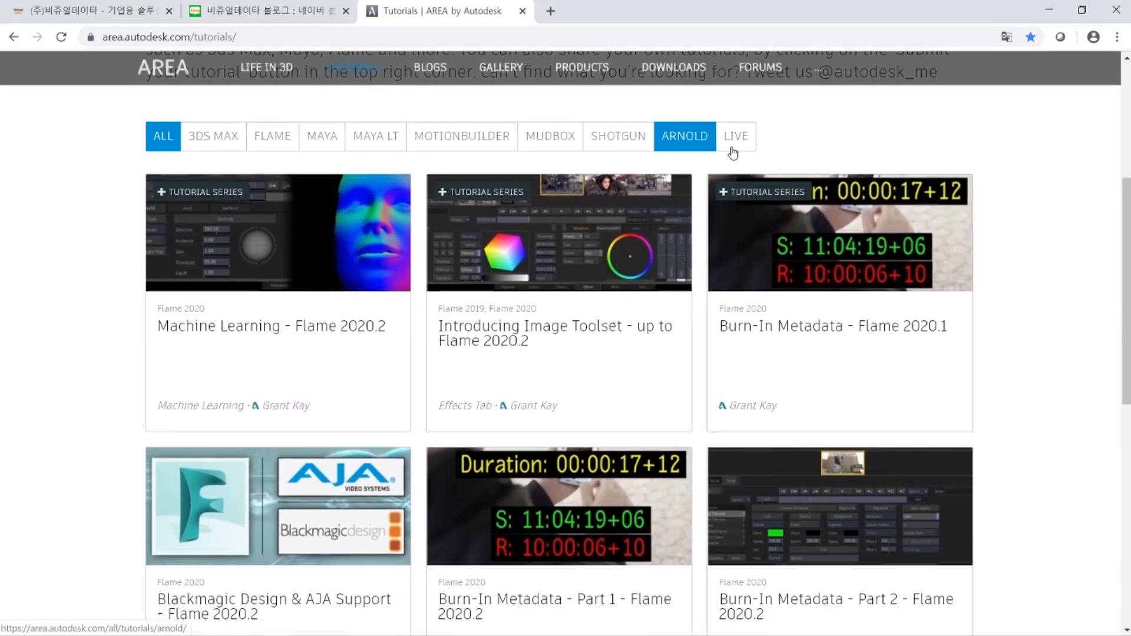
{"action": "scroll", "coordinate": [917, 263], "scroll_direction": "down", "scroll_amount": 8}
{"action": "mouse_move", "coordinate": [441, 77]}
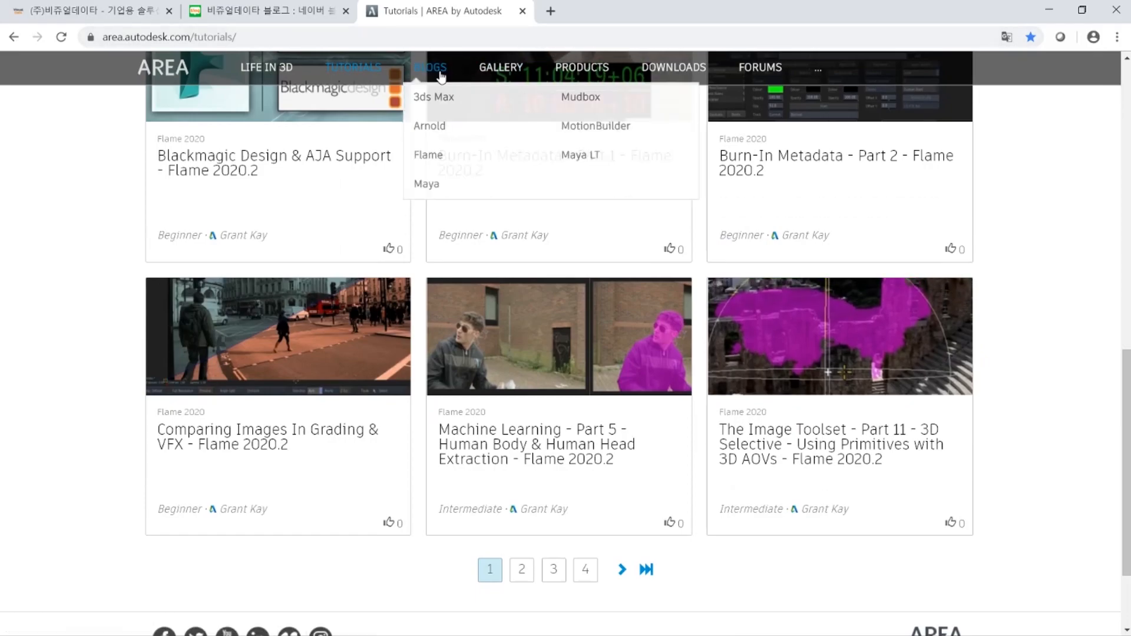
Look through the 3ds Max artwork in the AREA Gallery.
{"action": "left_click", "coordinate": [498, 71]}
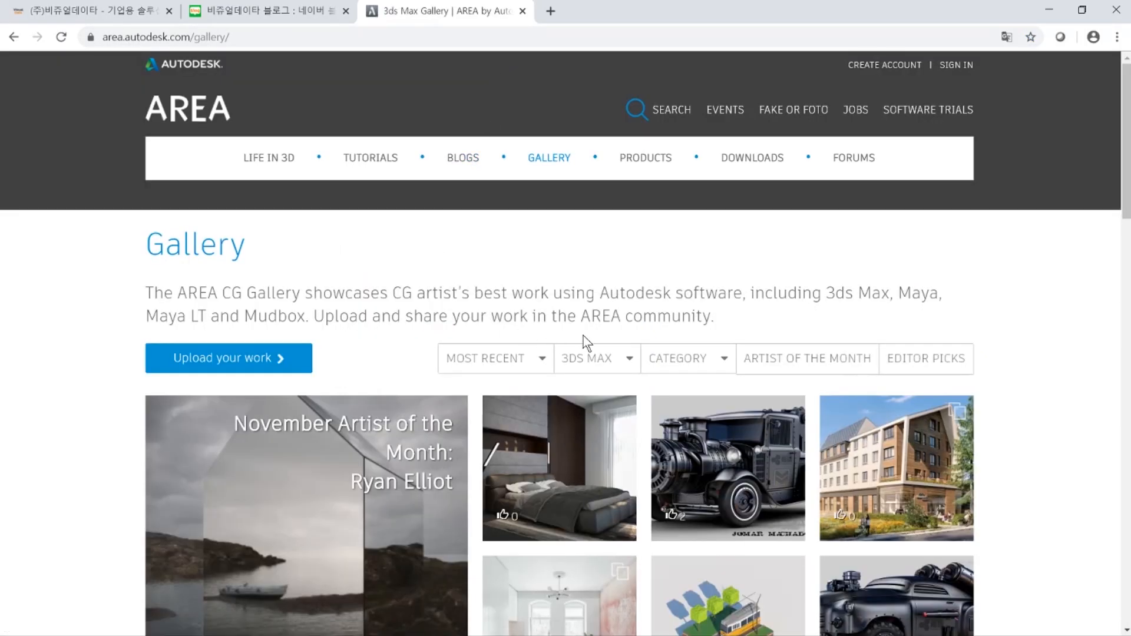
{"action": "scroll", "coordinate": [996, 356], "scroll_direction": "down", "scroll_amount": 8}
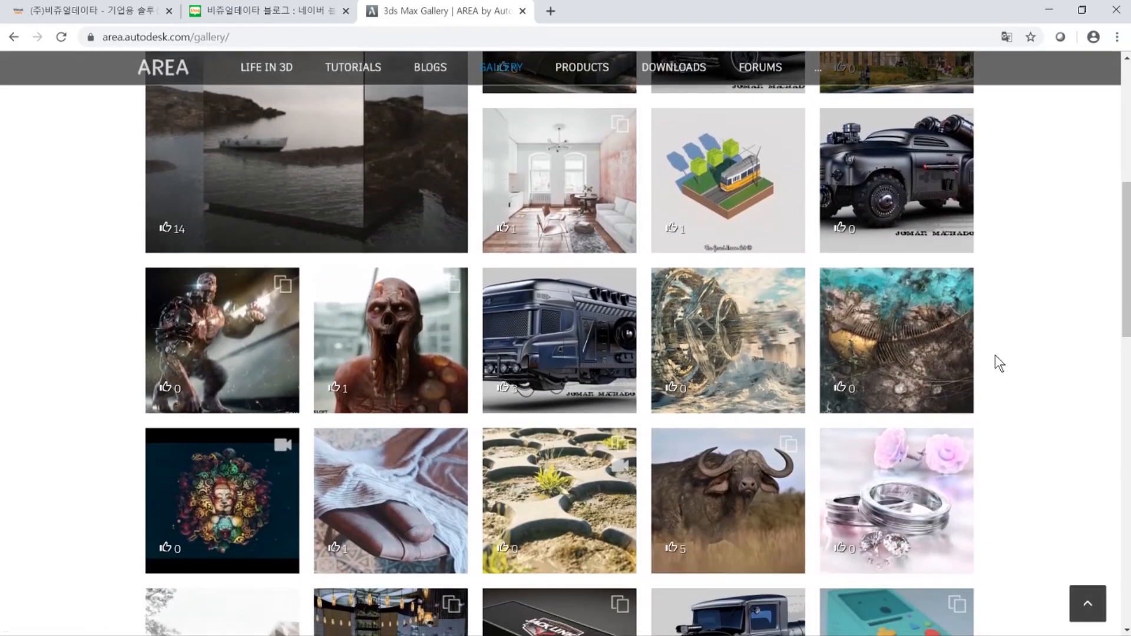
{"action": "scroll", "coordinate": [995, 354], "scroll_direction": "down", "scroll_amount": 15}
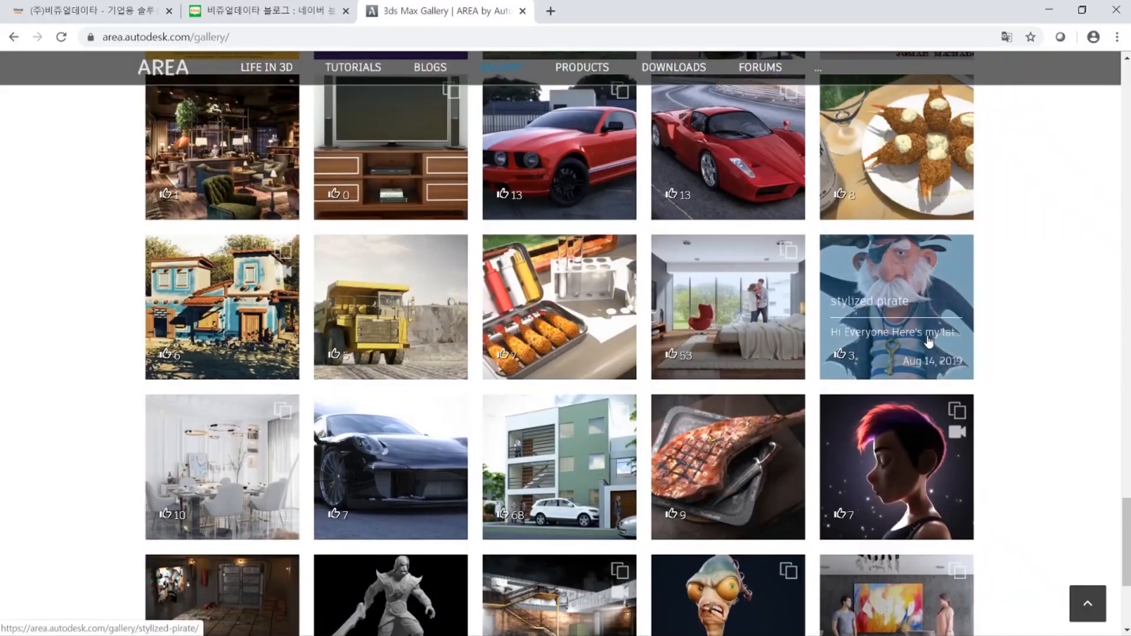
Open the "stylized pirate" gallery entry and follow the link to the artist's ArtStation profile.
{"action": "left_click", "coordinate": [930, 340]}
{"action": "scroll", "coordinate": [846, 344], "scroll_direction": "down", "scroll_amount": 8}
{"action": "left_click", "coordinate": [361, 518]}
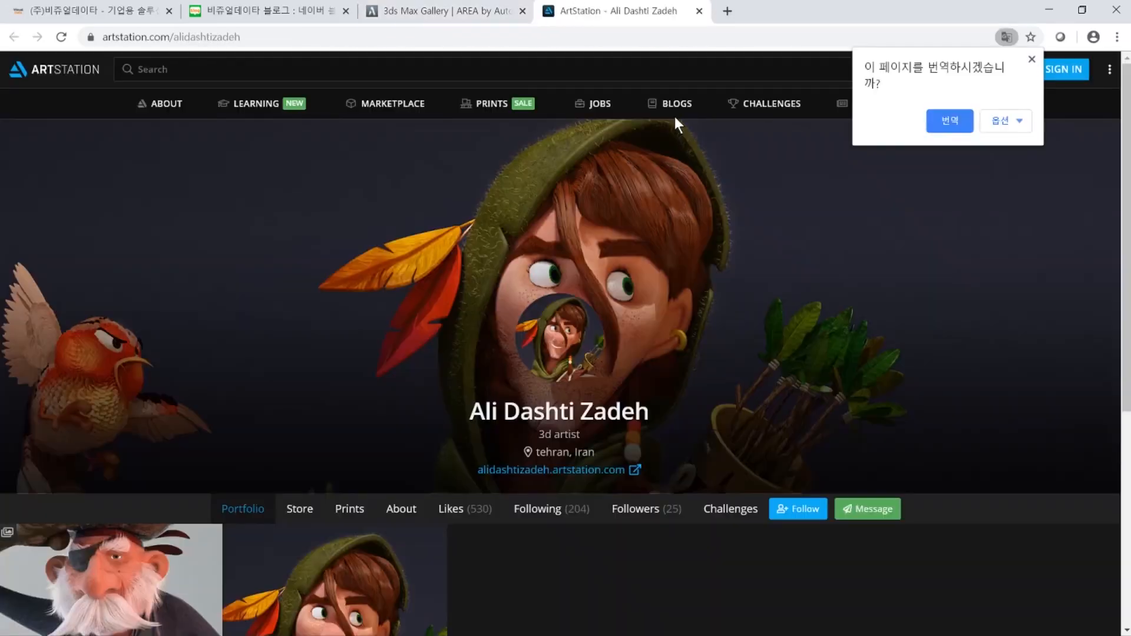